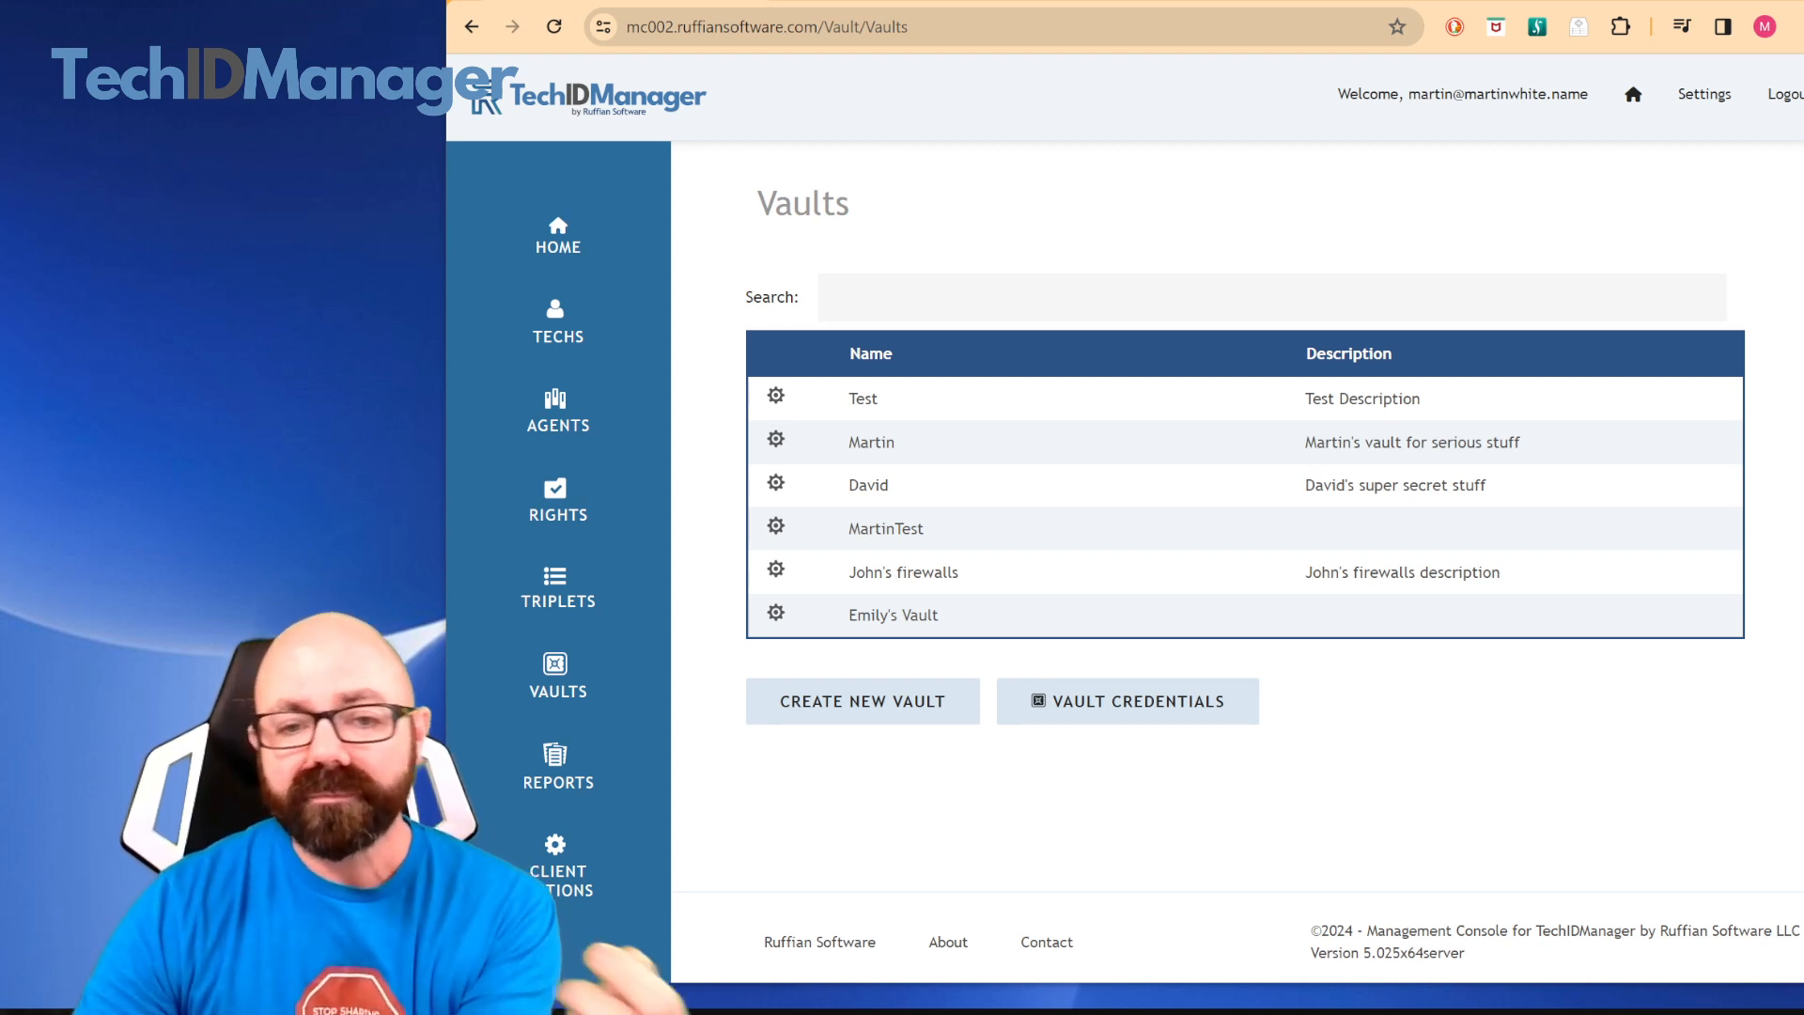
Start a new vault named "Demo Vault" with the description "this is for showing off new features"
click(571, 689)
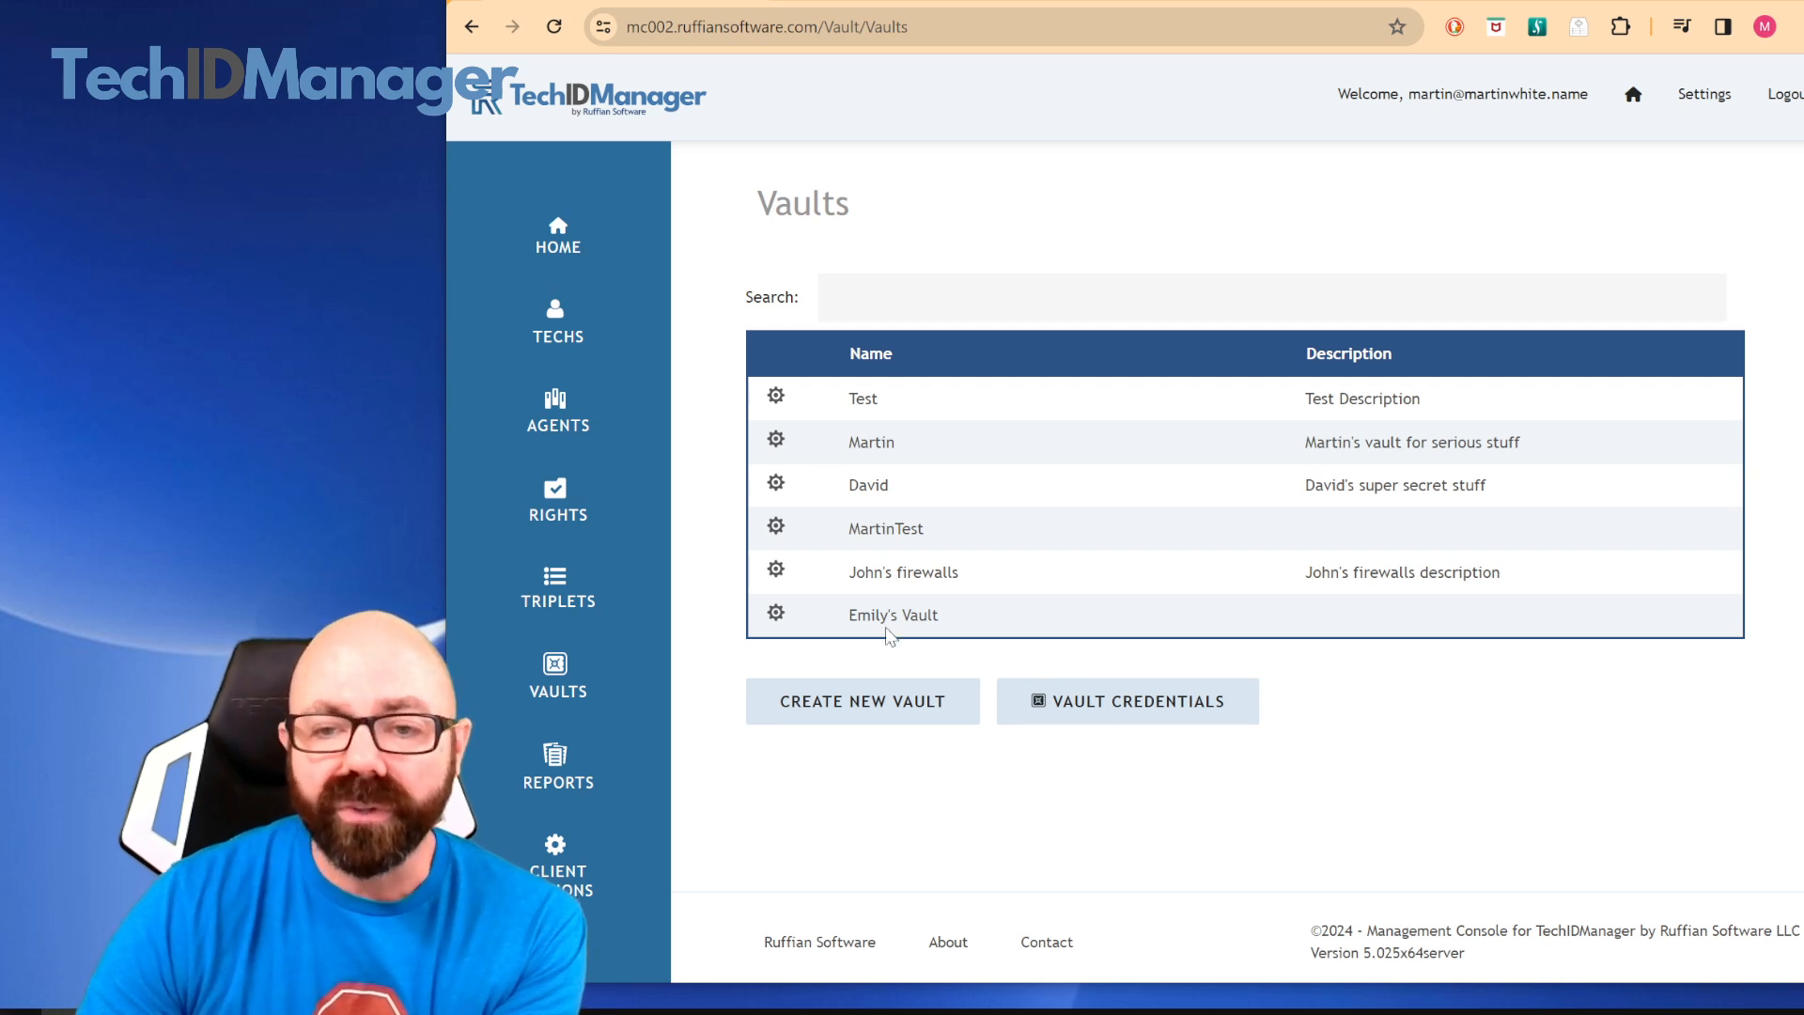
click(880, 705)
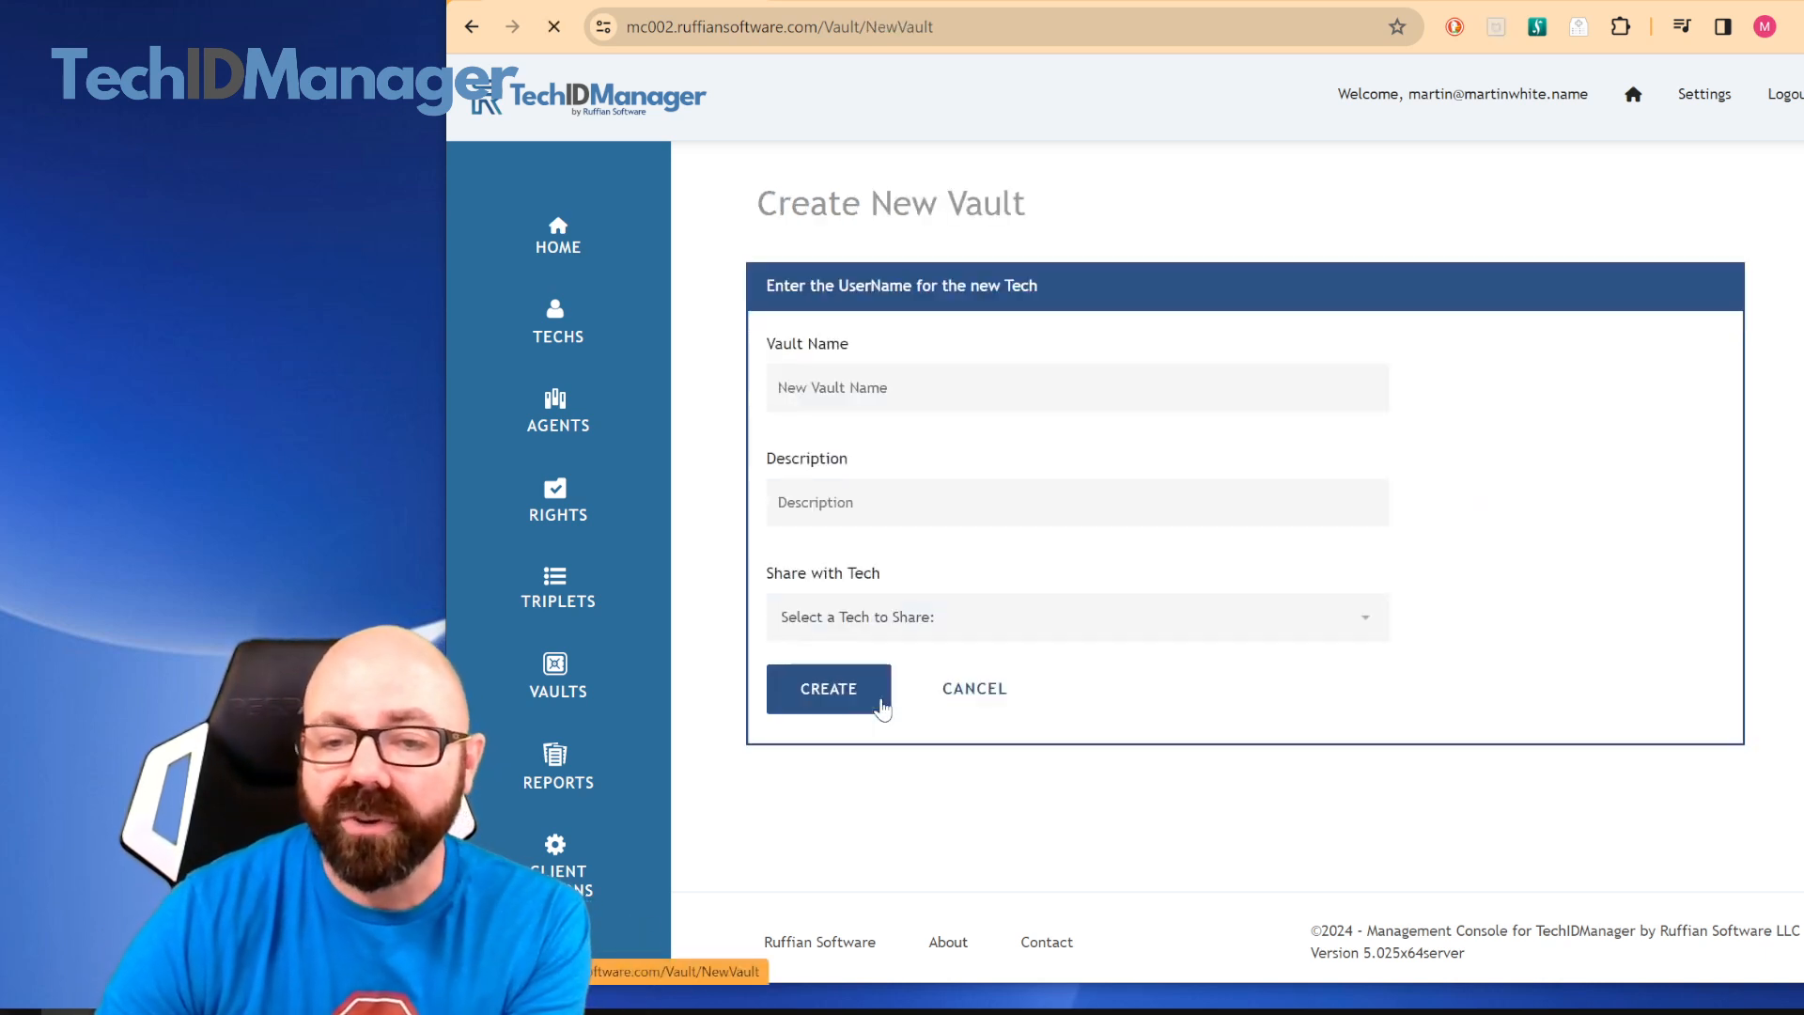
click(930, 380)
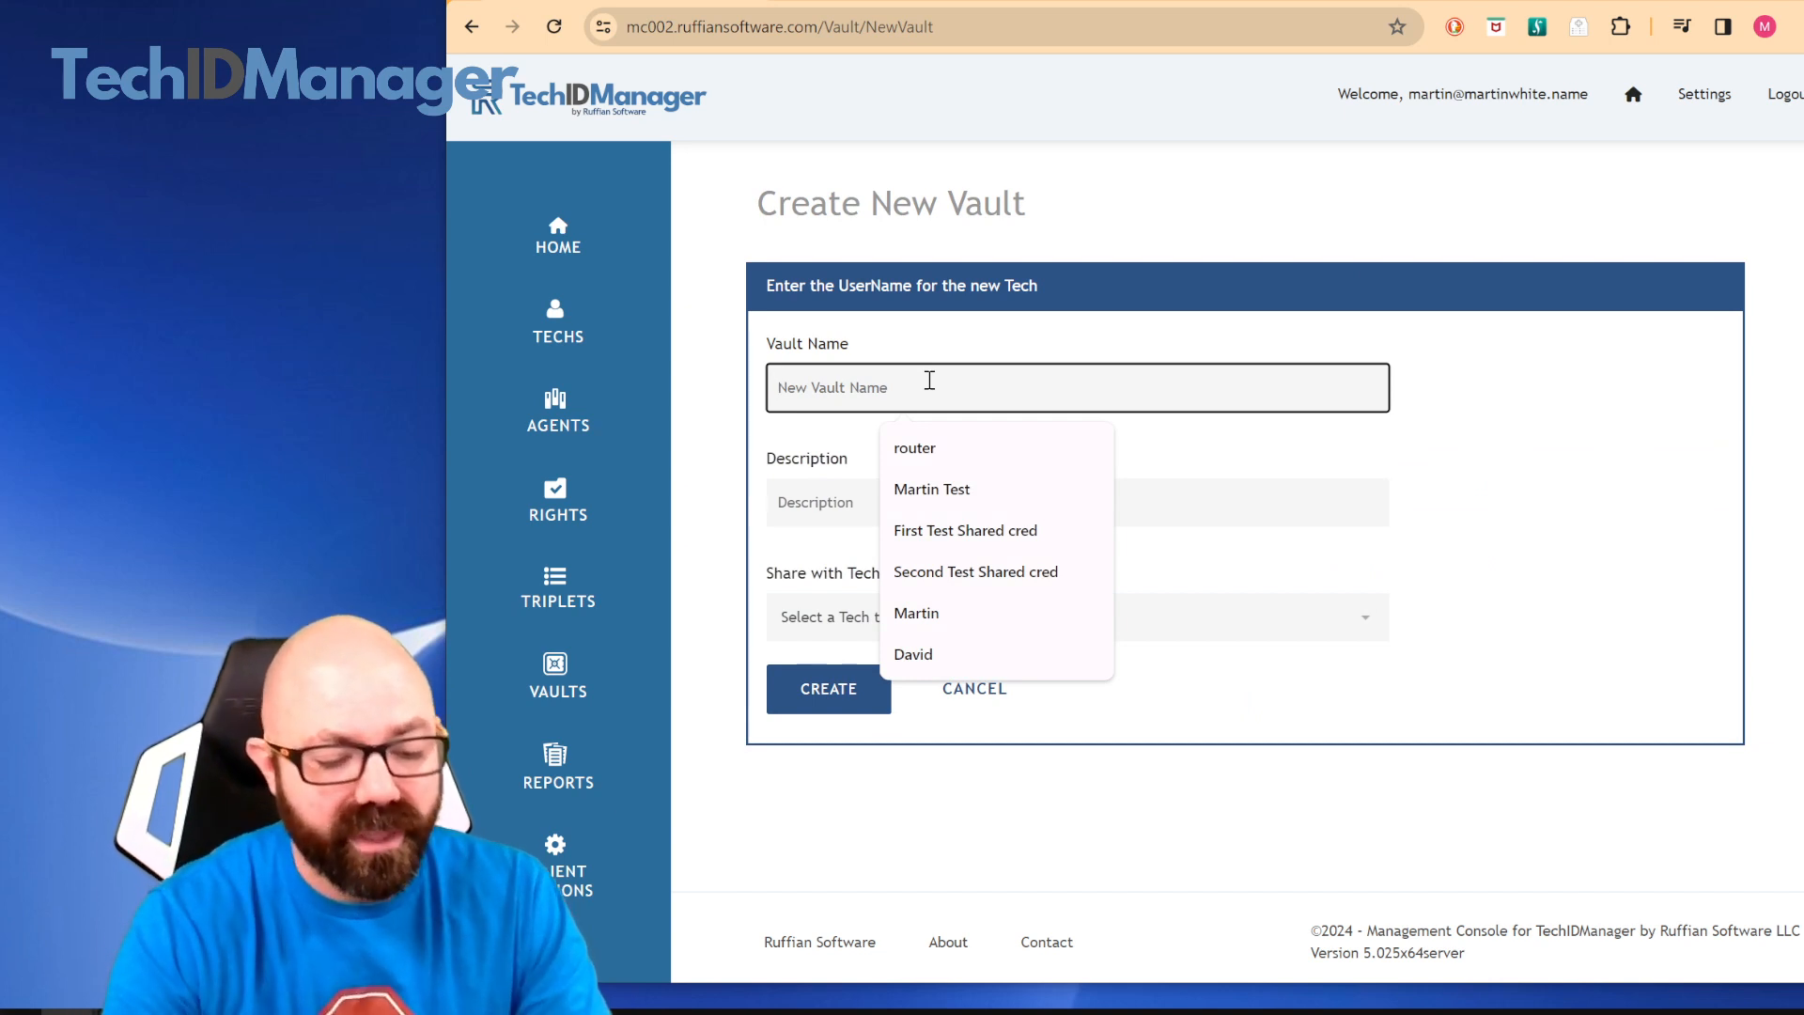
text(Demo Vault)
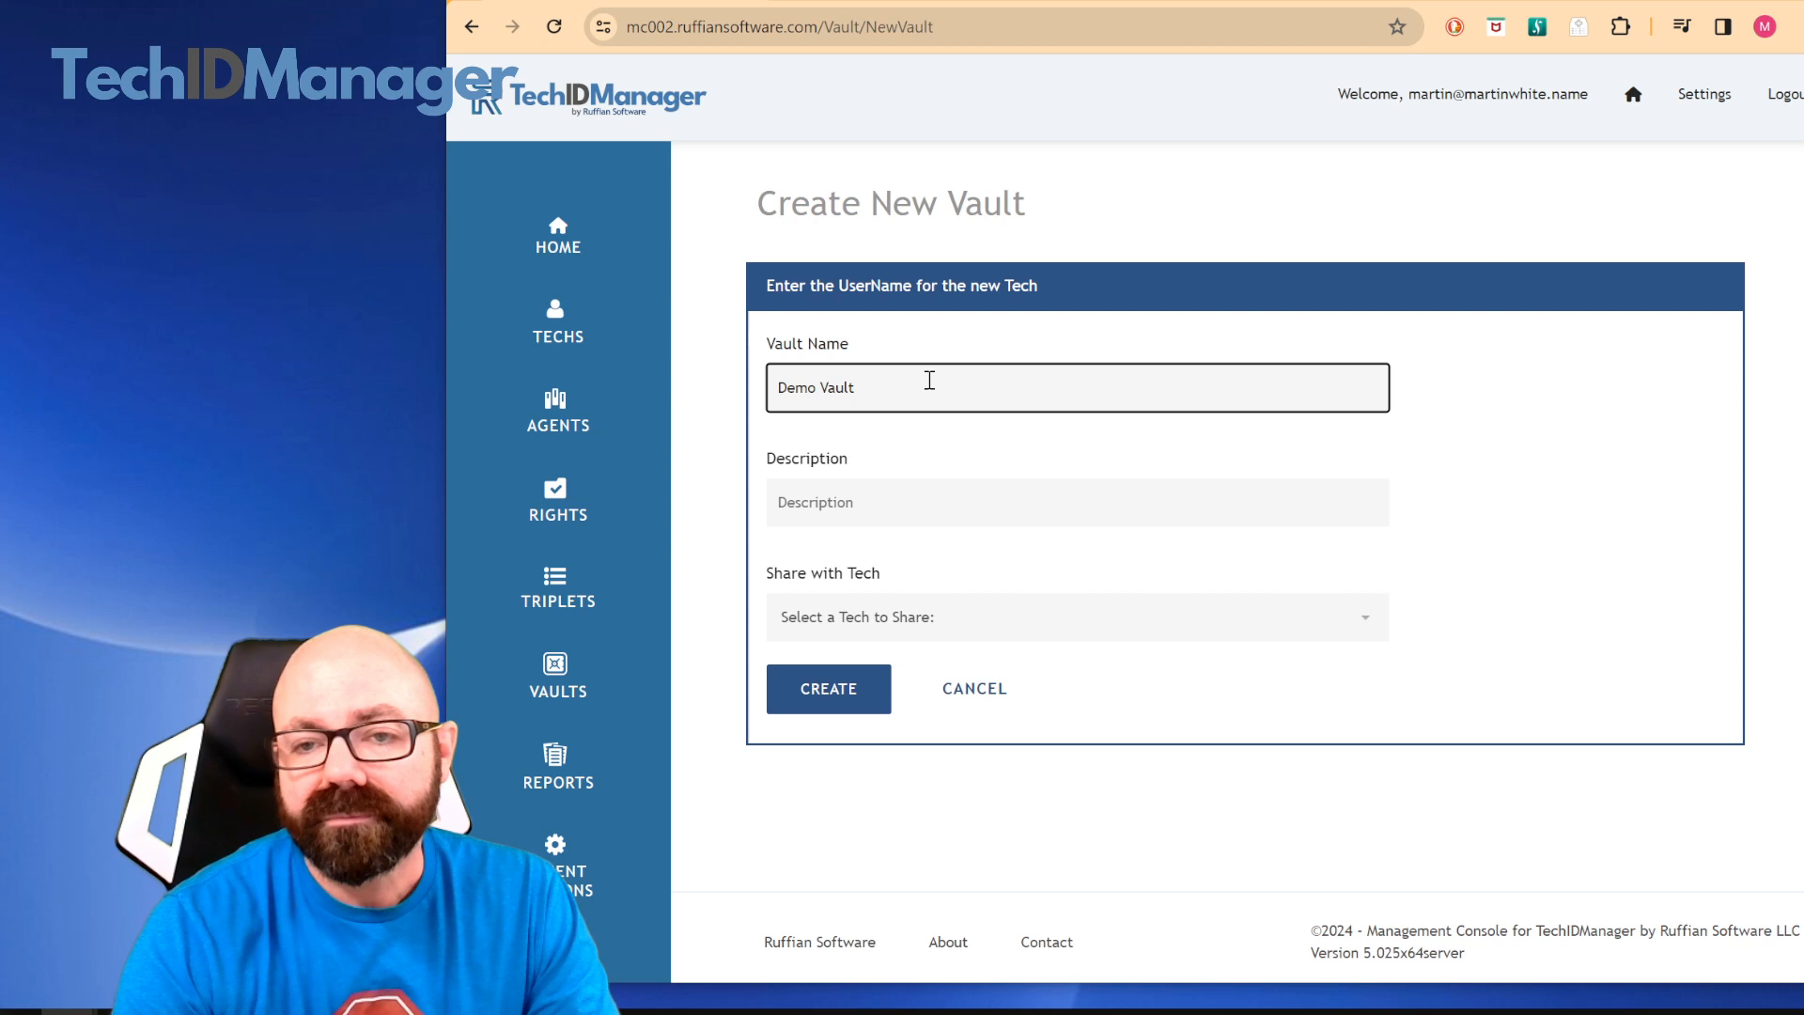
key(Tab)
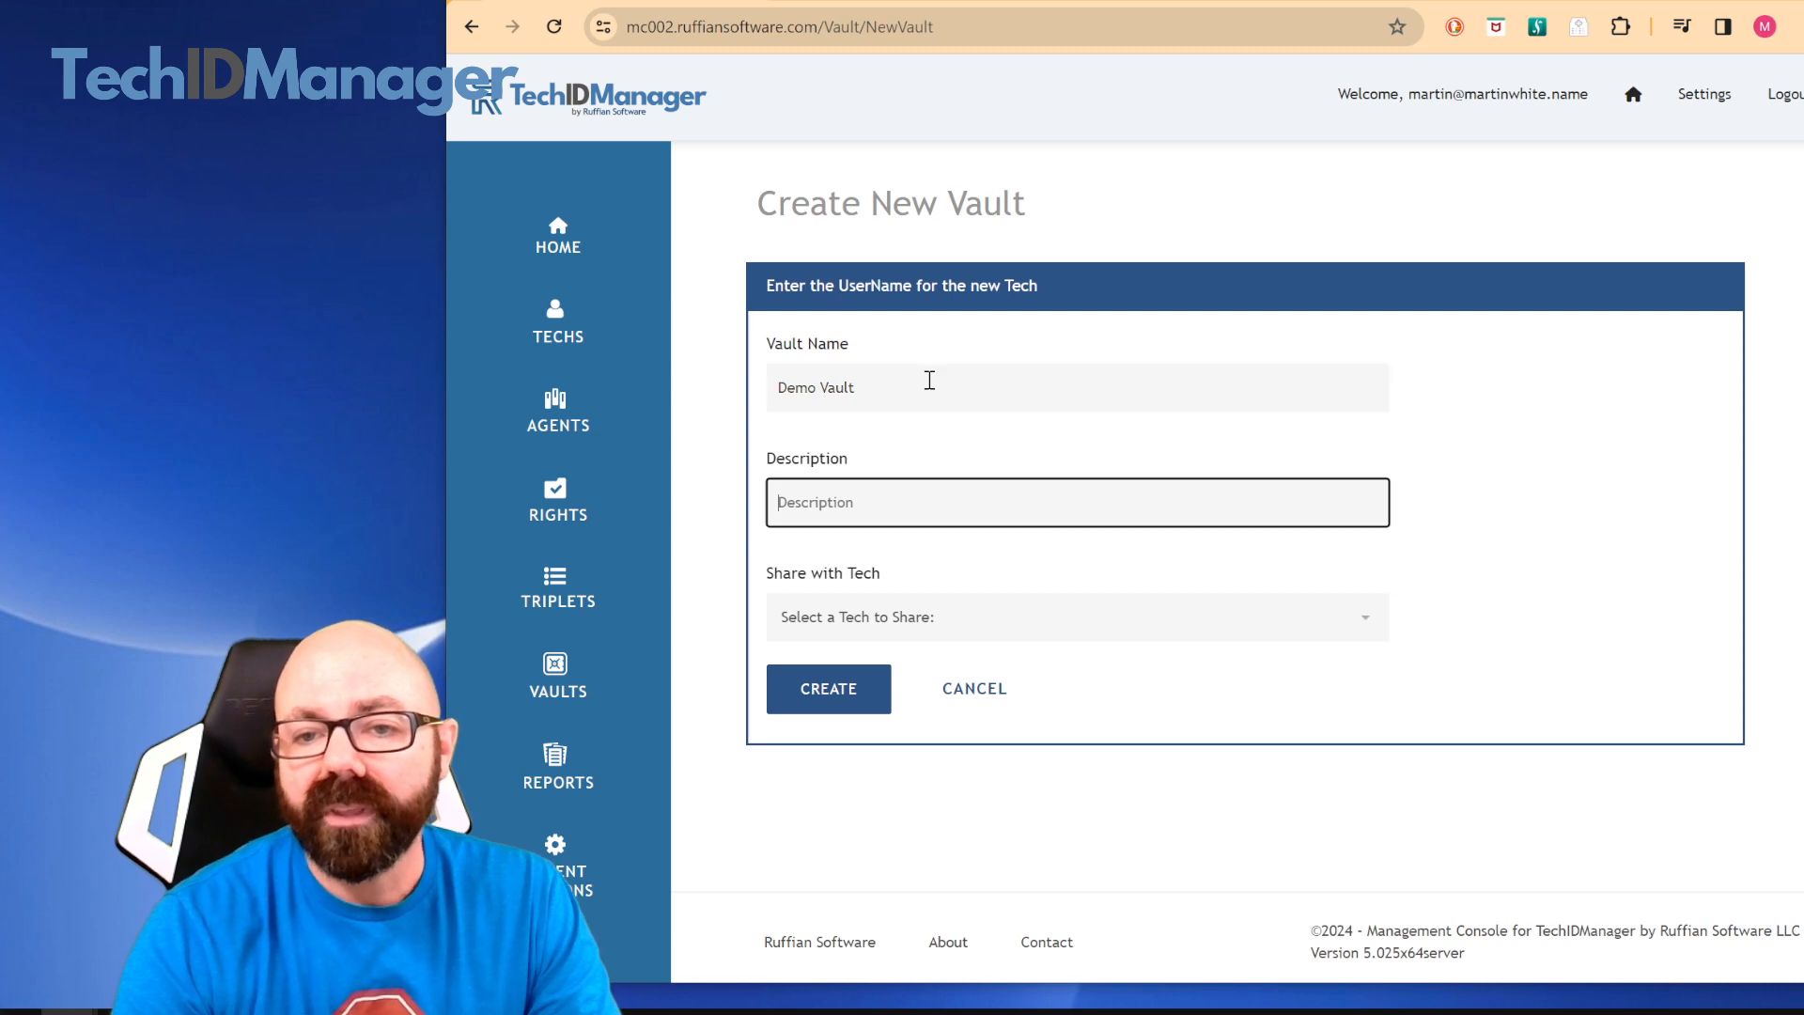
text(this is for)
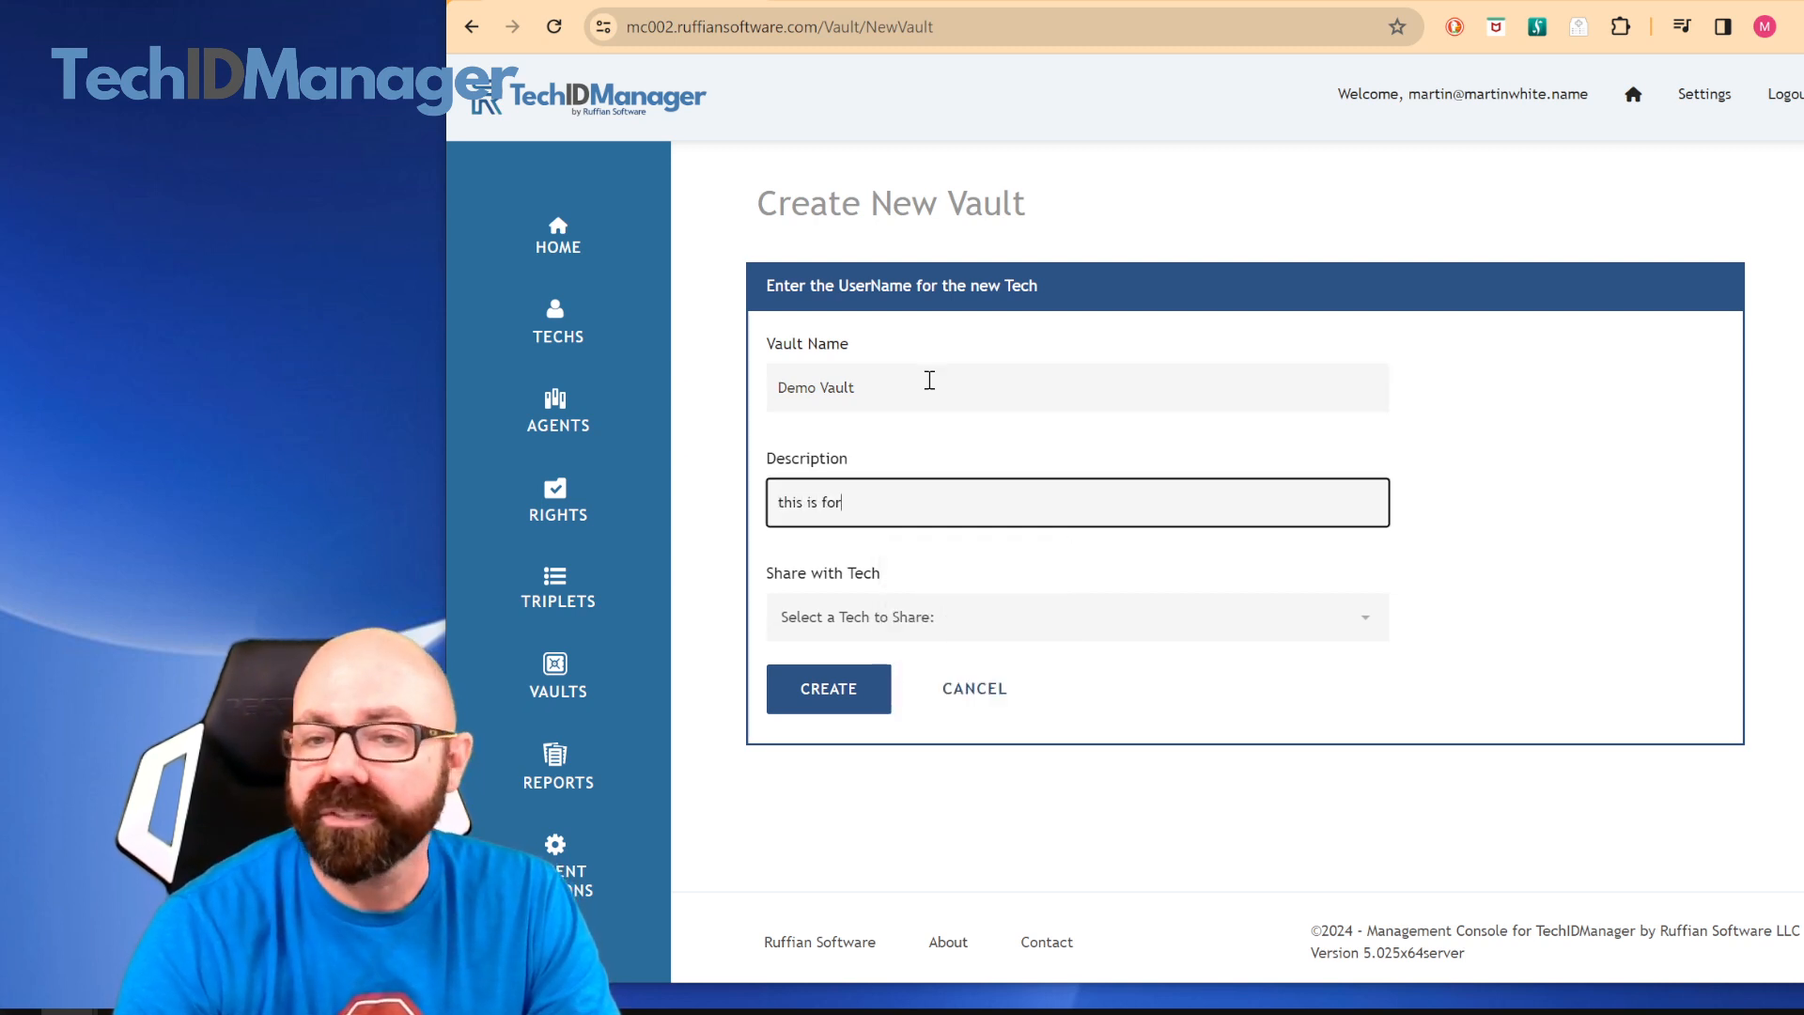
text( showing pf)
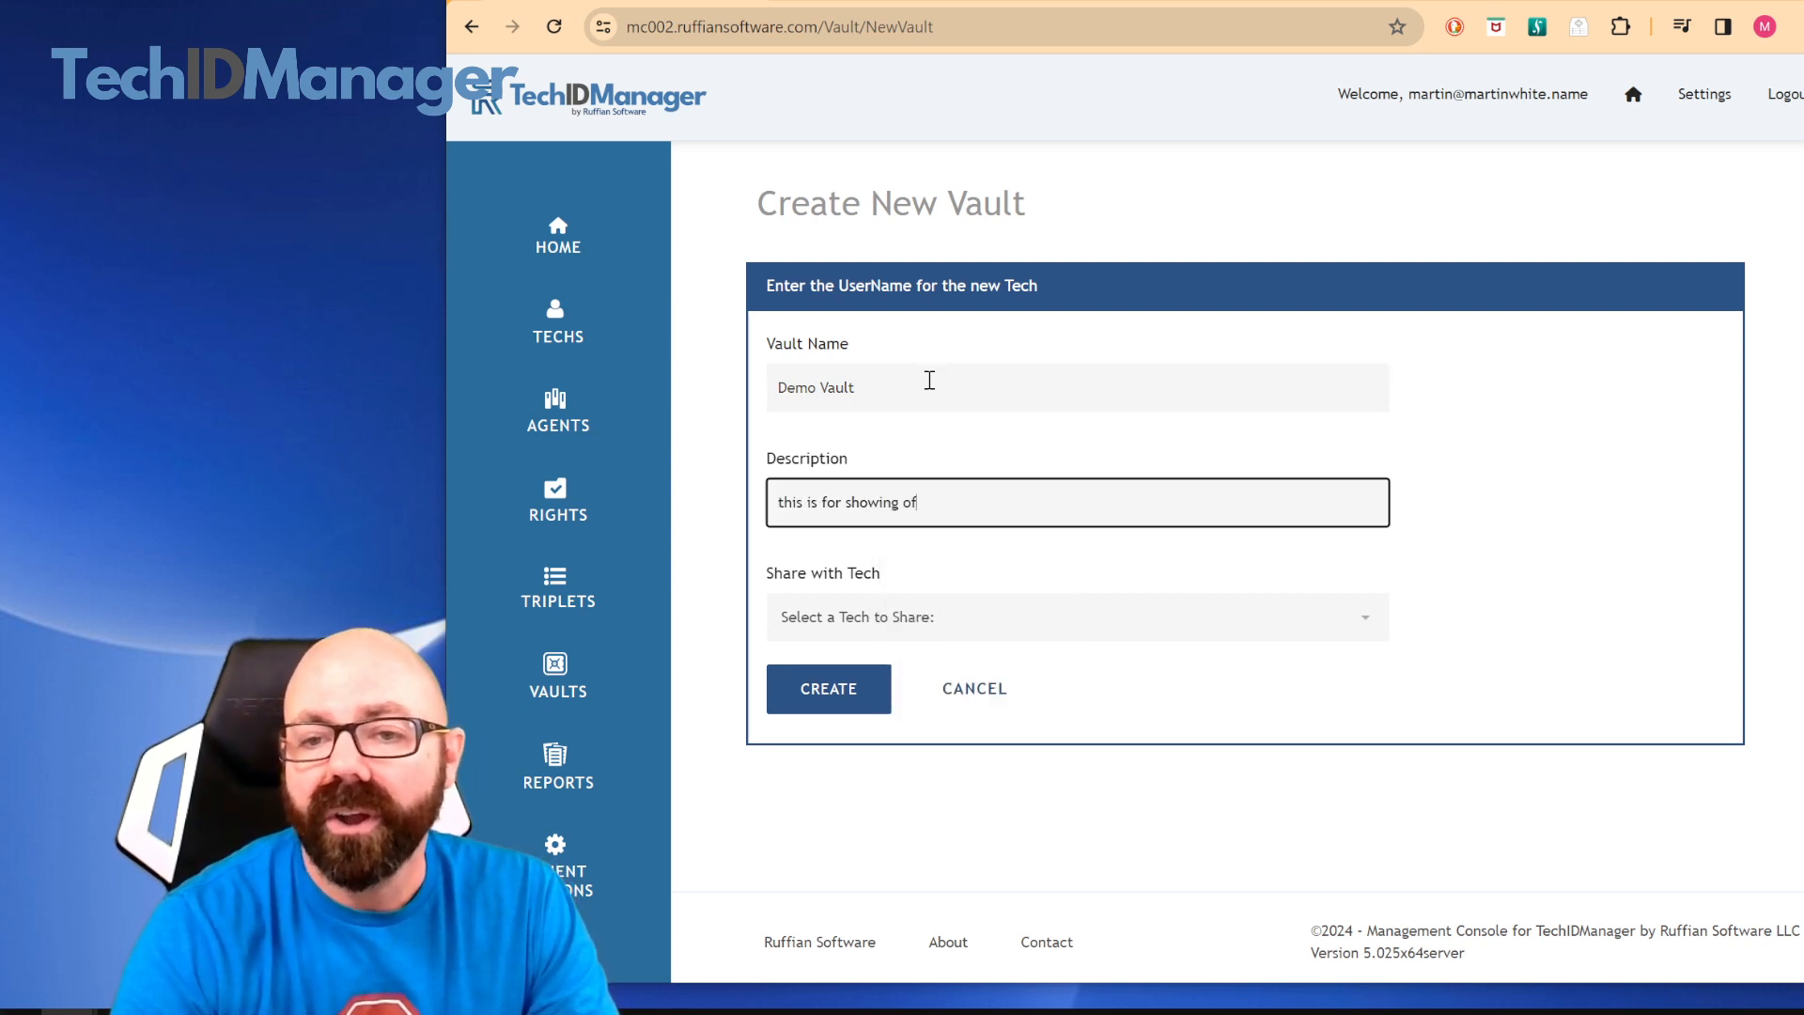
text(f new features)
key(Tab)
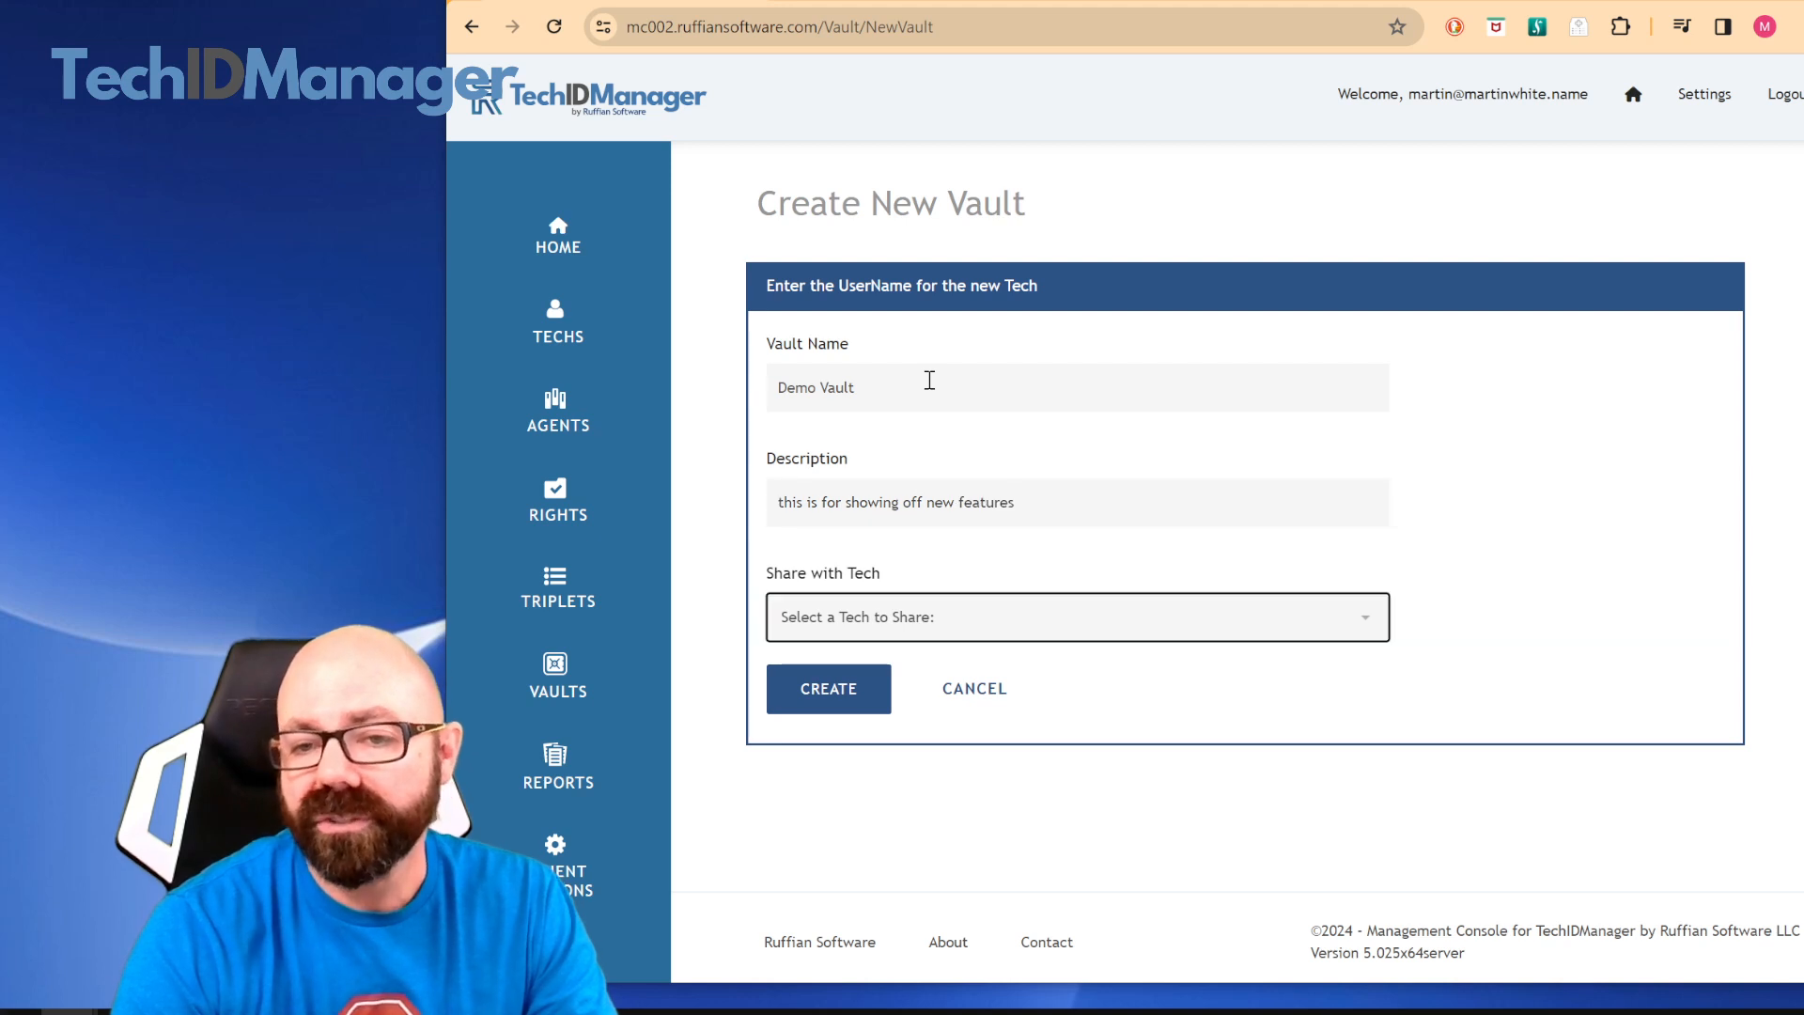
Choose the tech to share the new vault with and create the vault
click(958, 621)
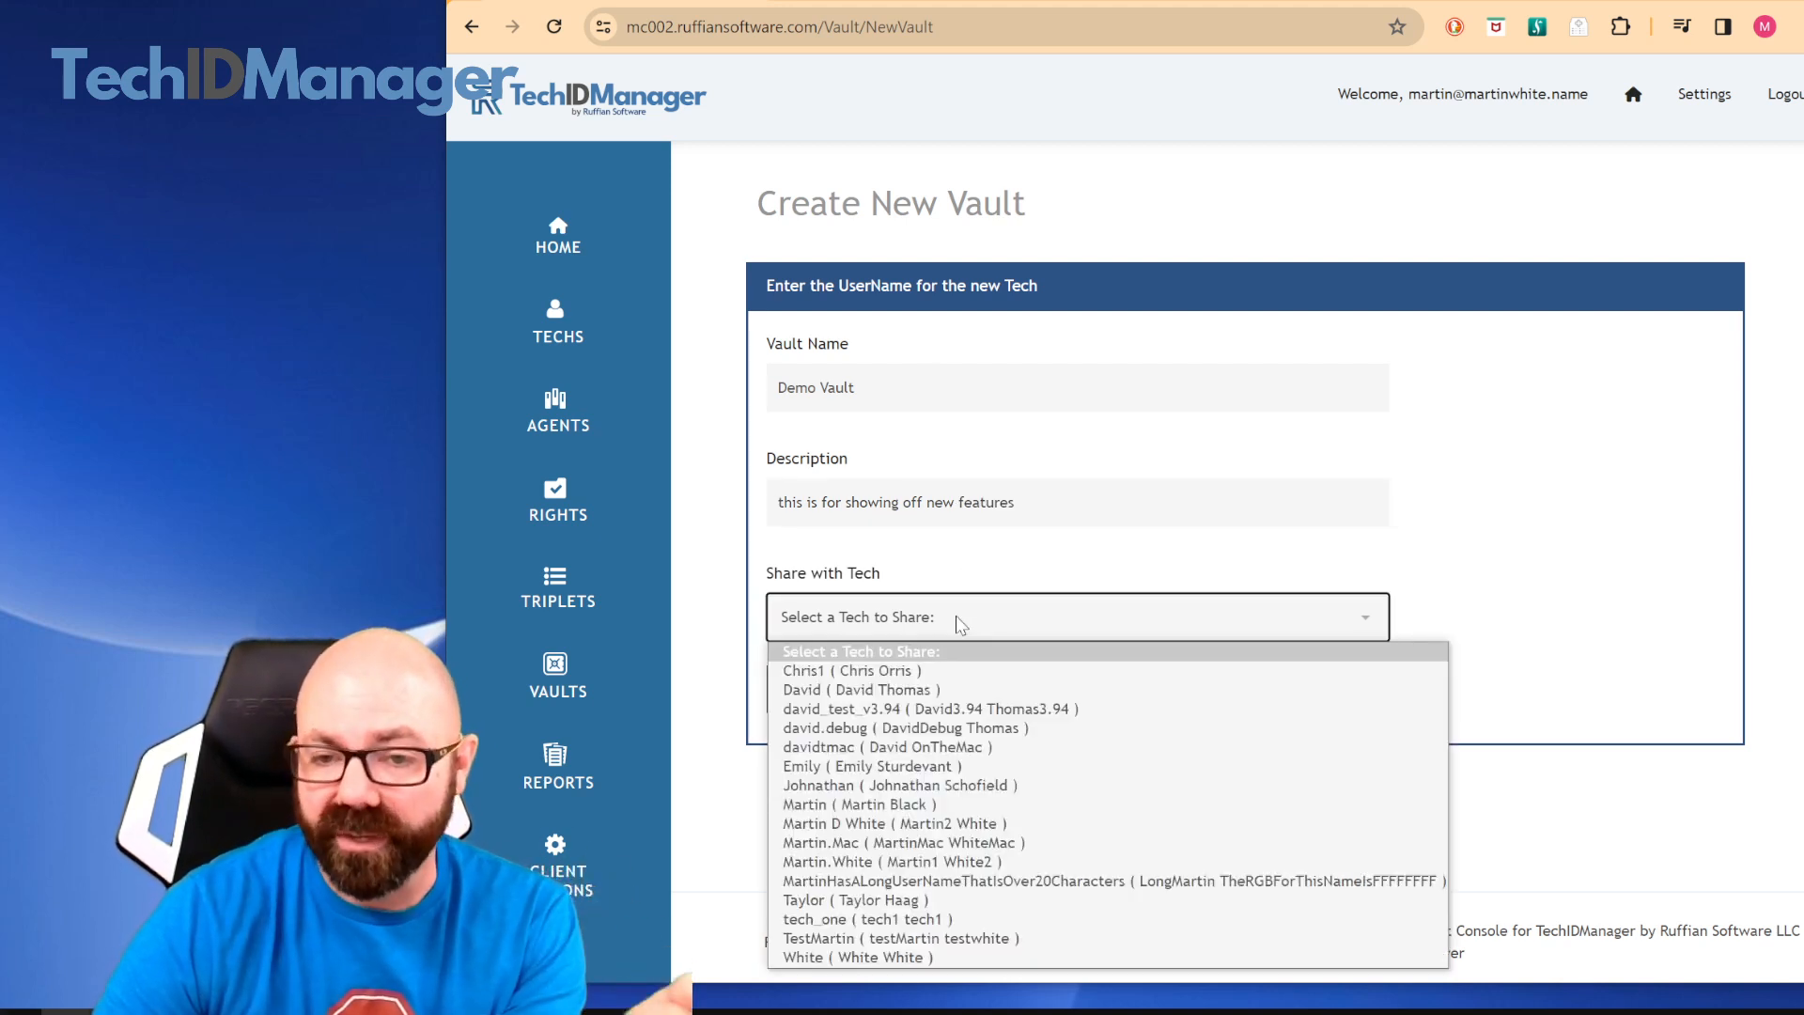
click(921, 806)
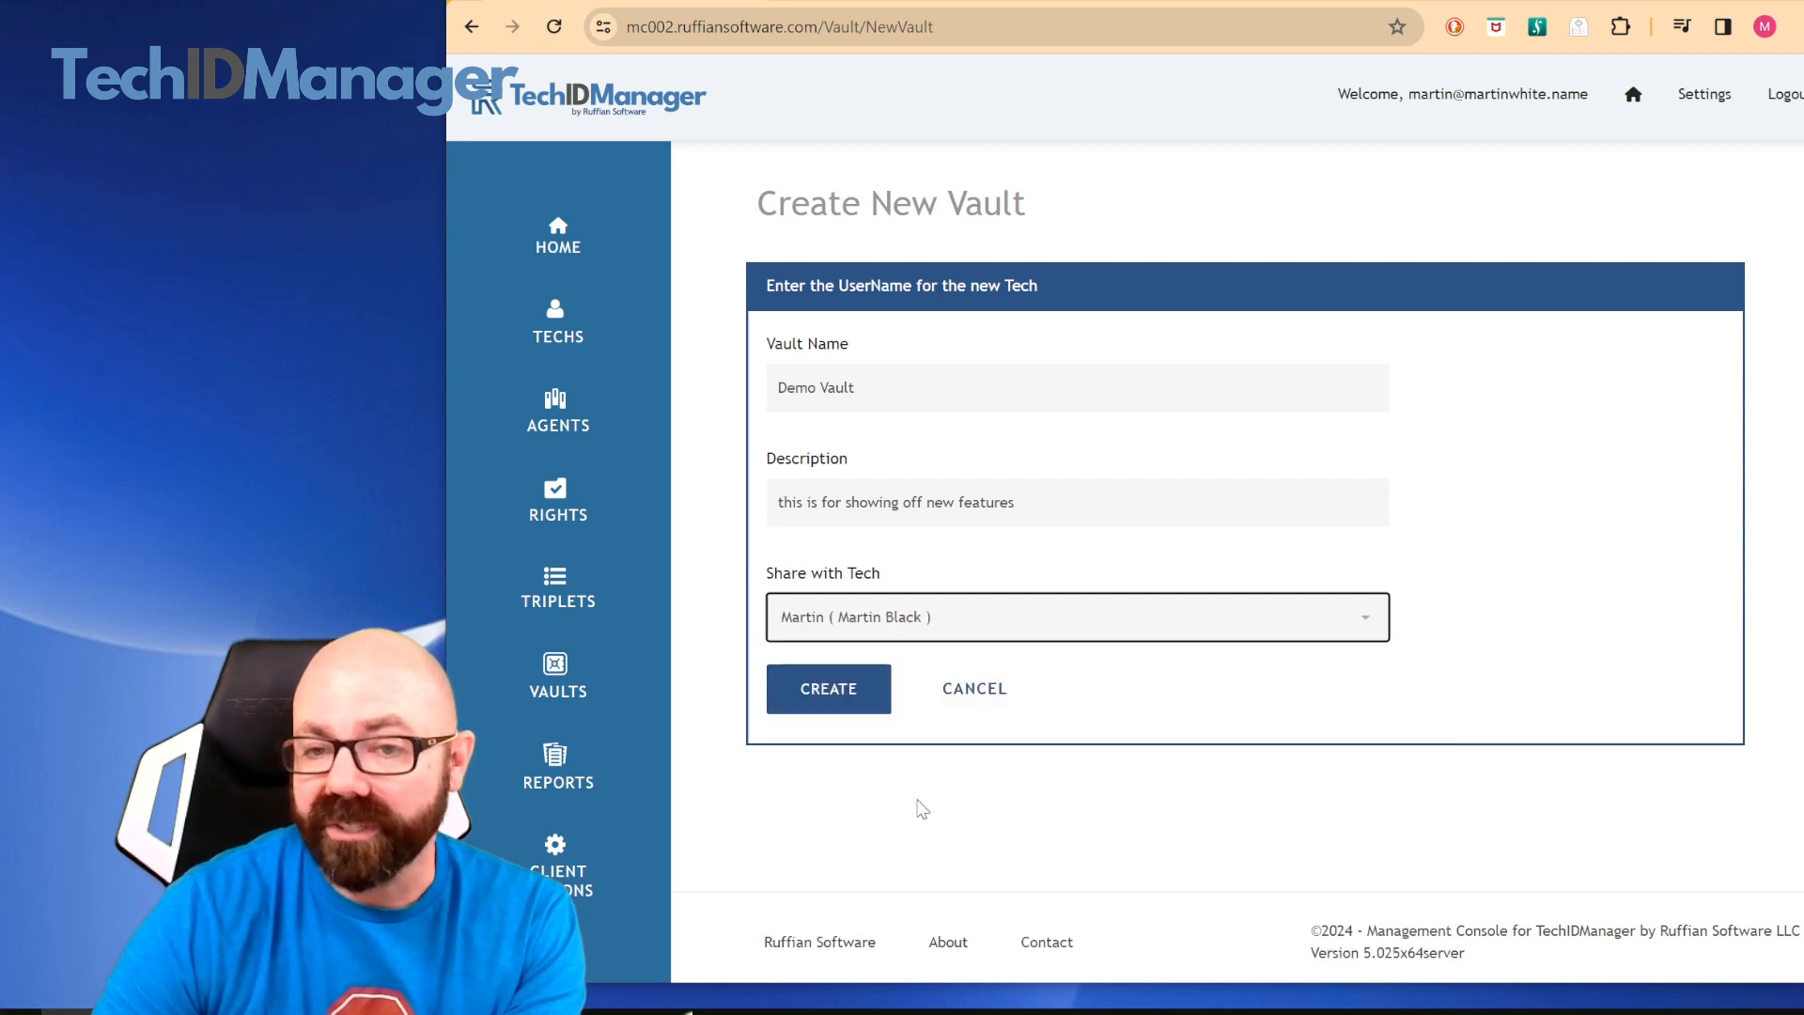
click(839, 694)
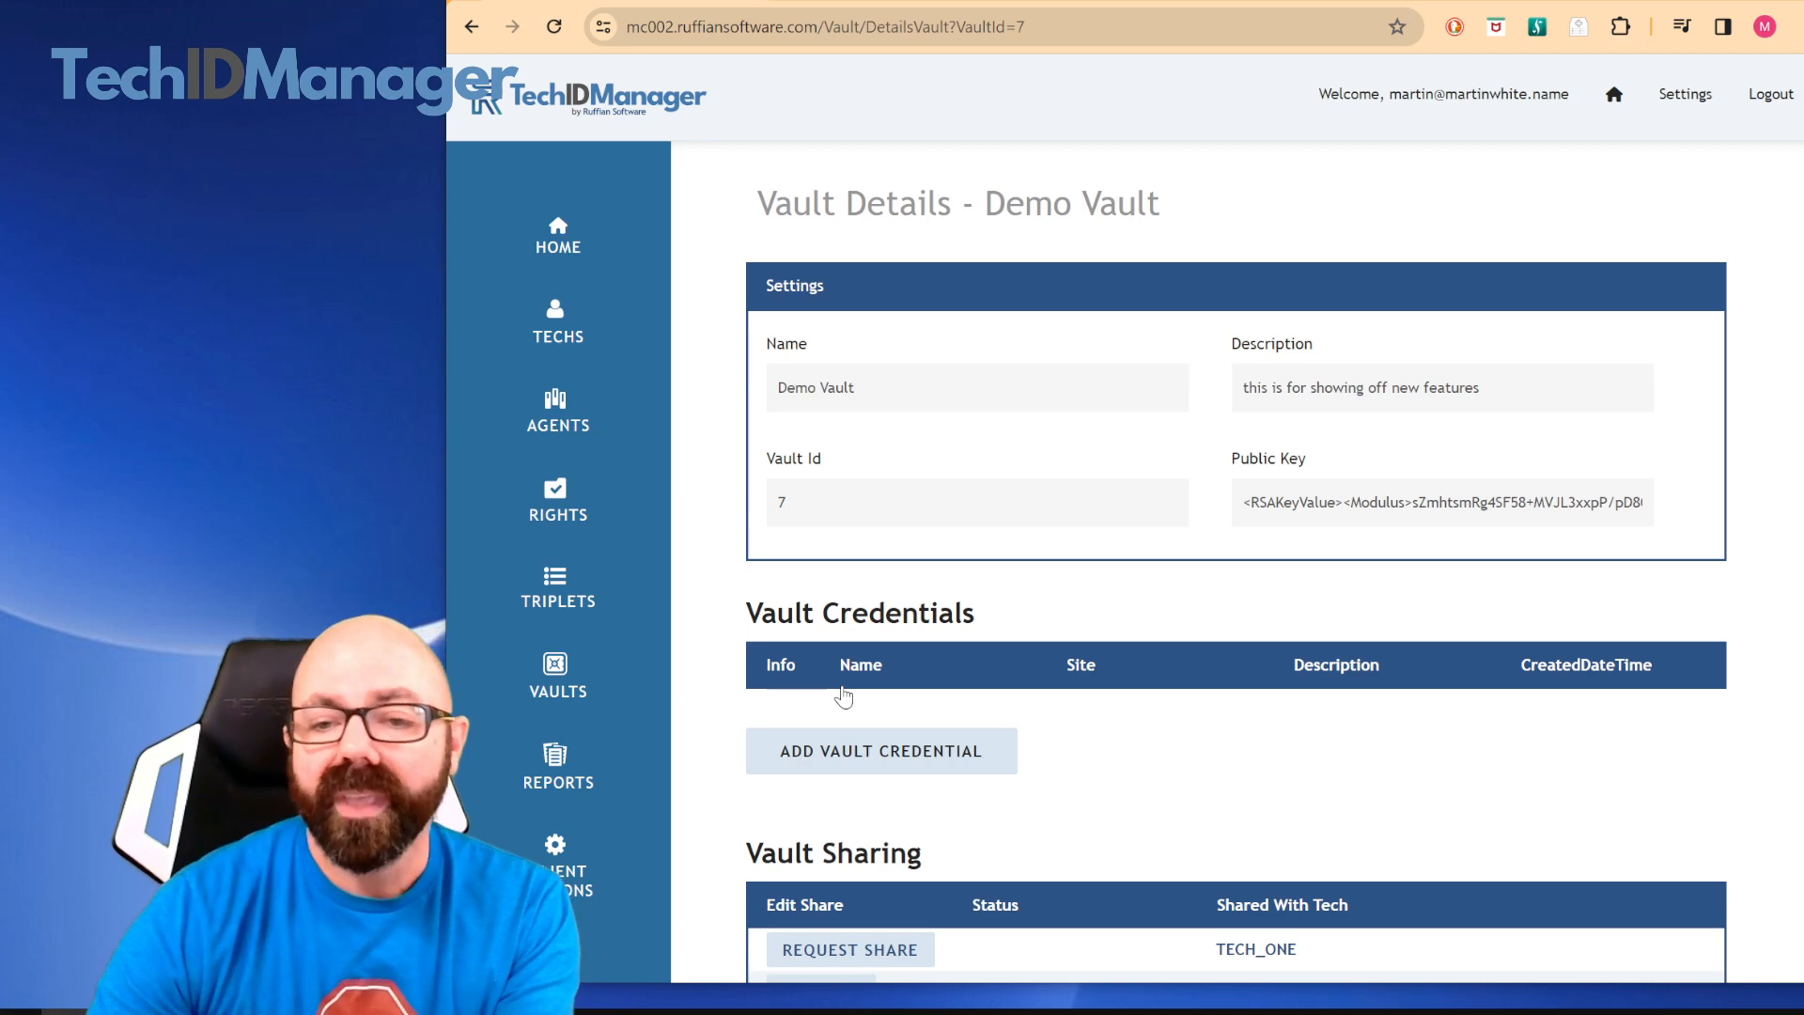
Start a new credential in Demo Vault named "netflix" with site "netflix.com" and description "movies"
scroll(968, 682, down, 8)
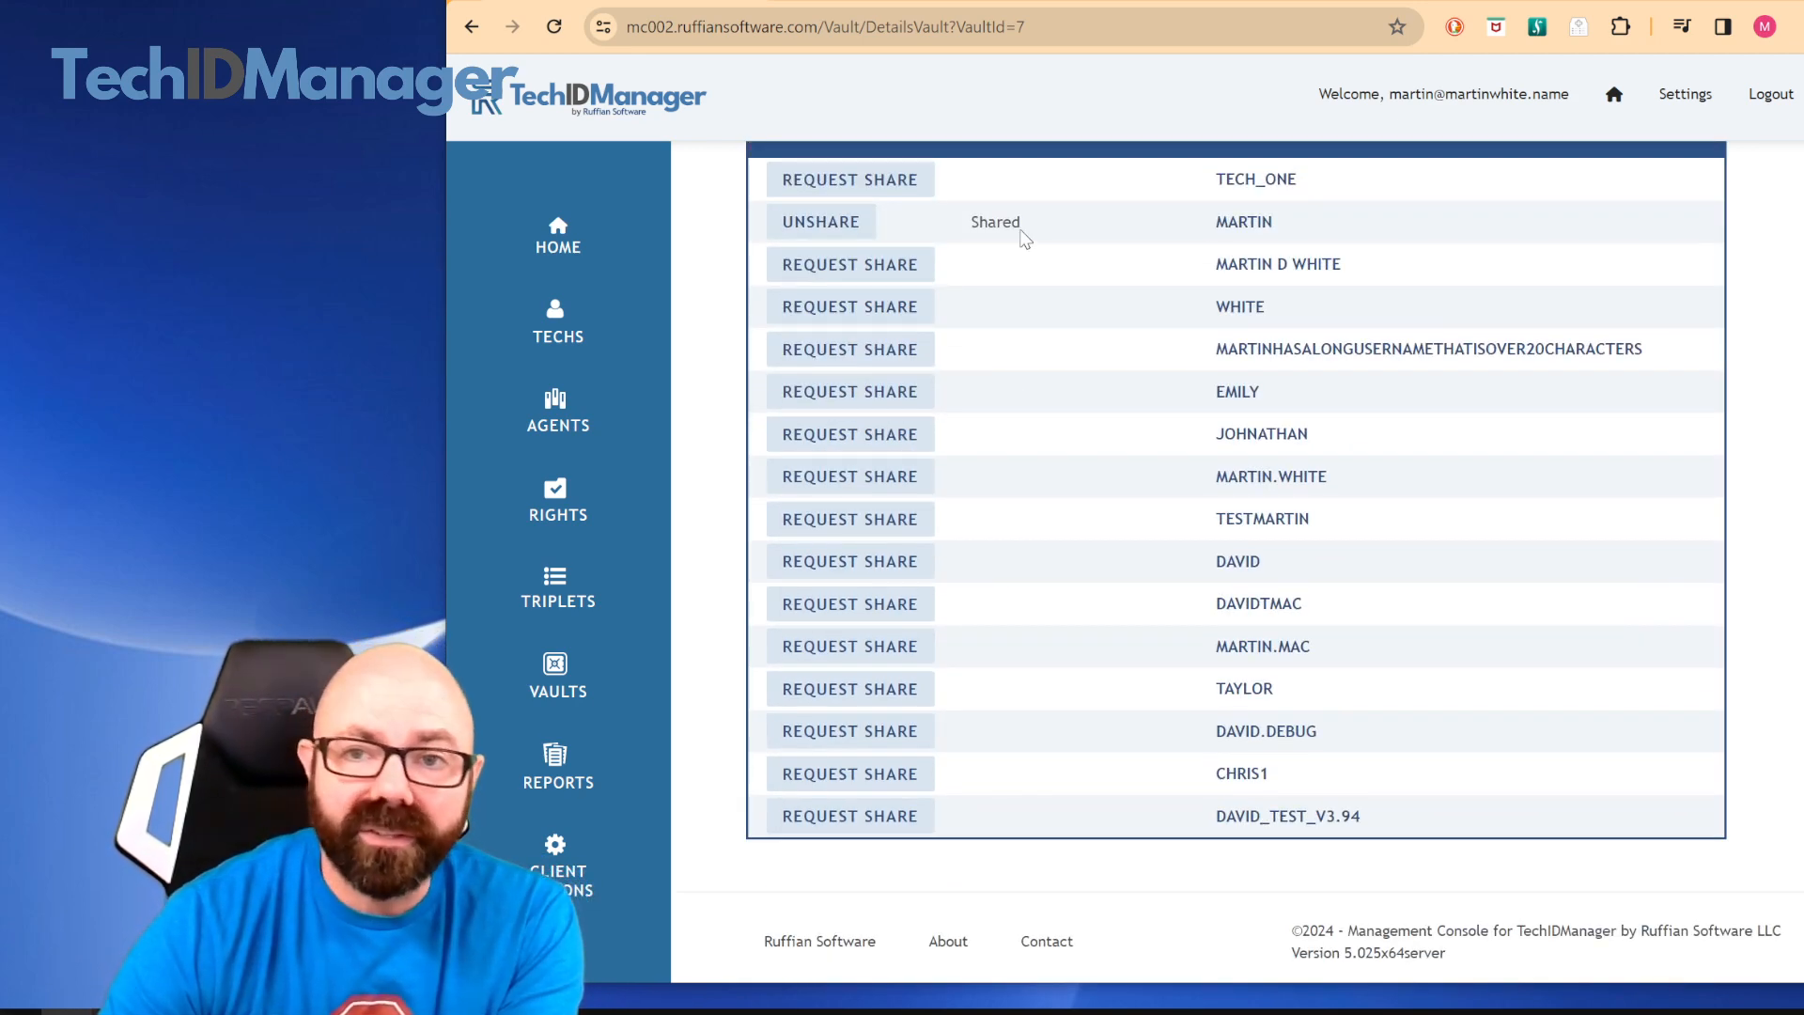
scroll(1025, 253, up, 1)
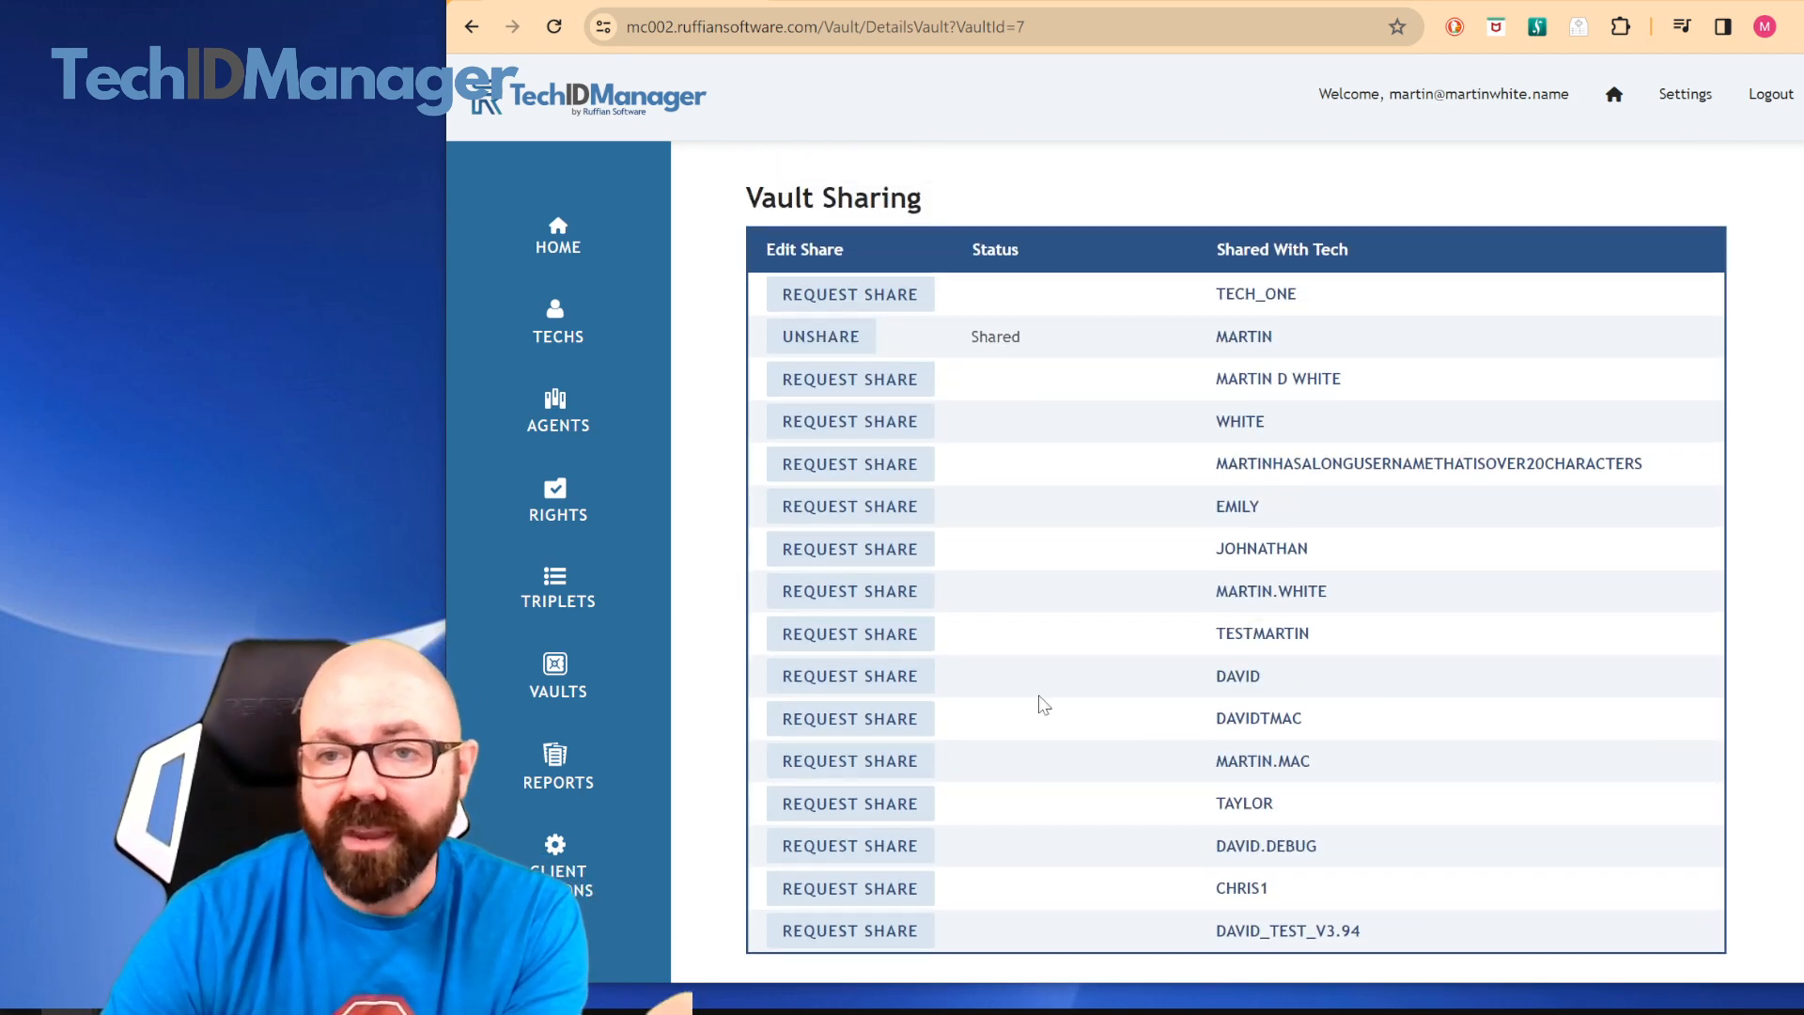
scroll(1043, 705, up, 5)
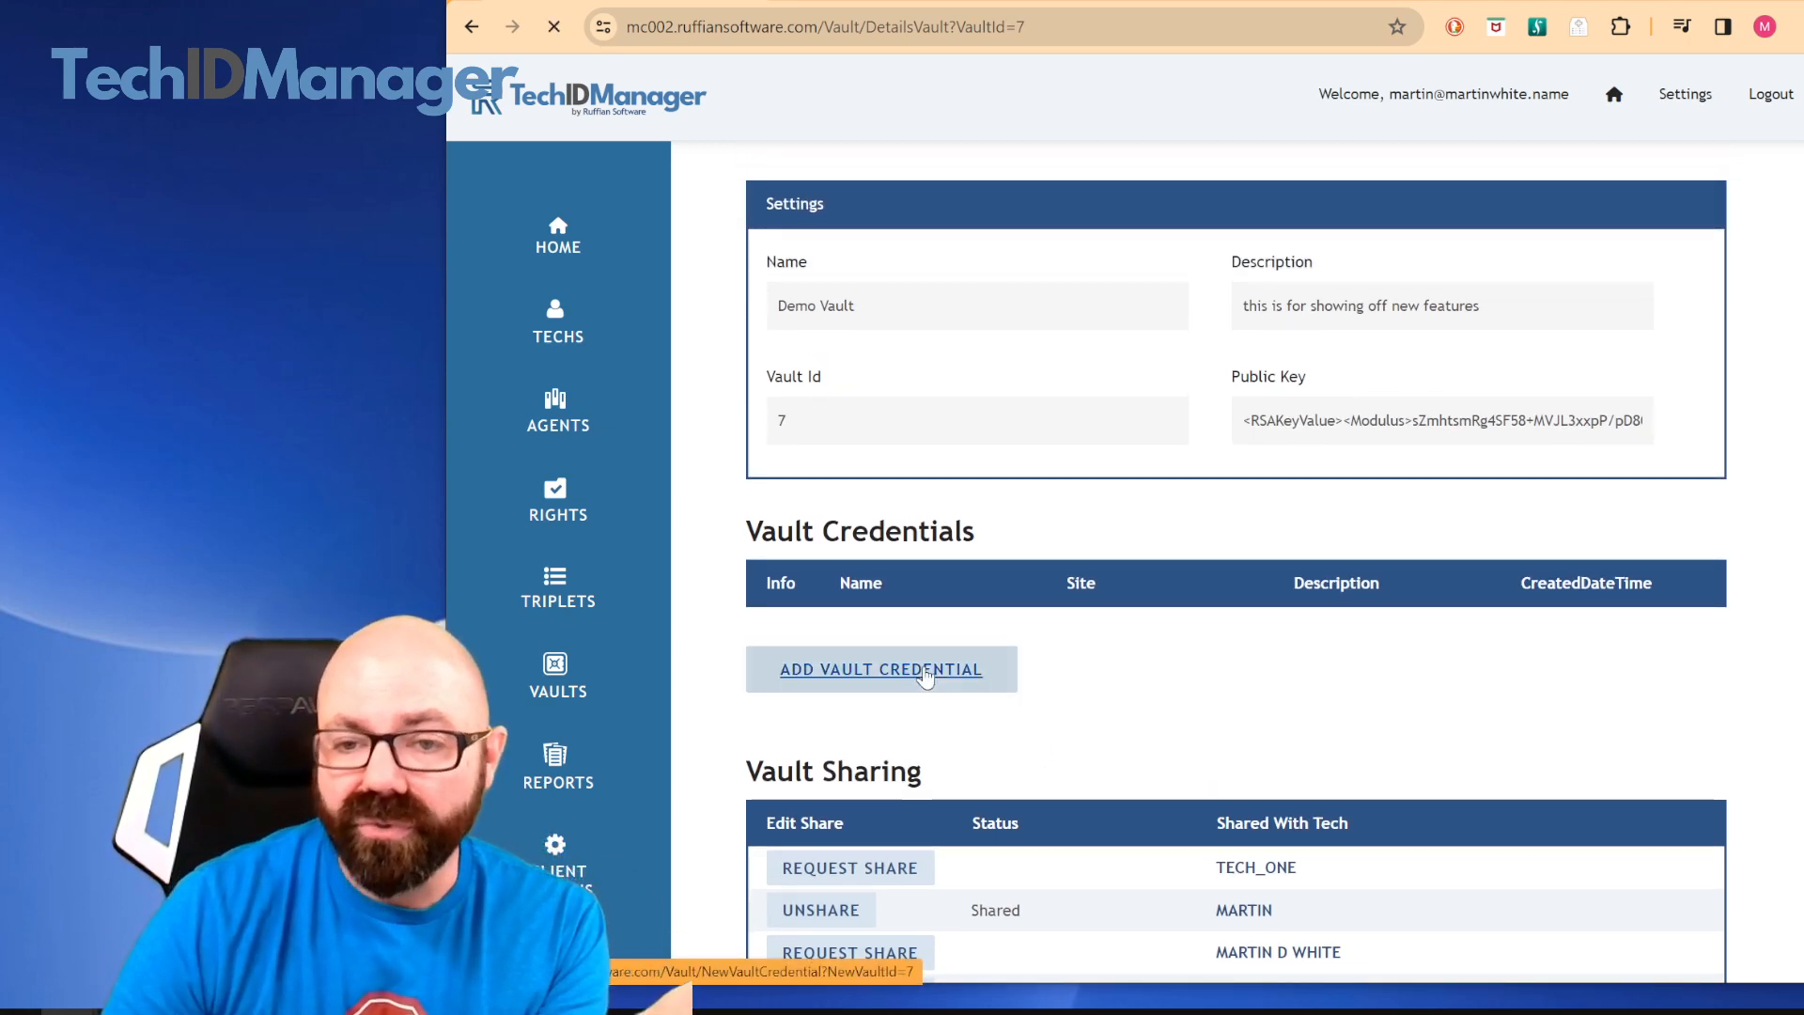
click(949, 390)
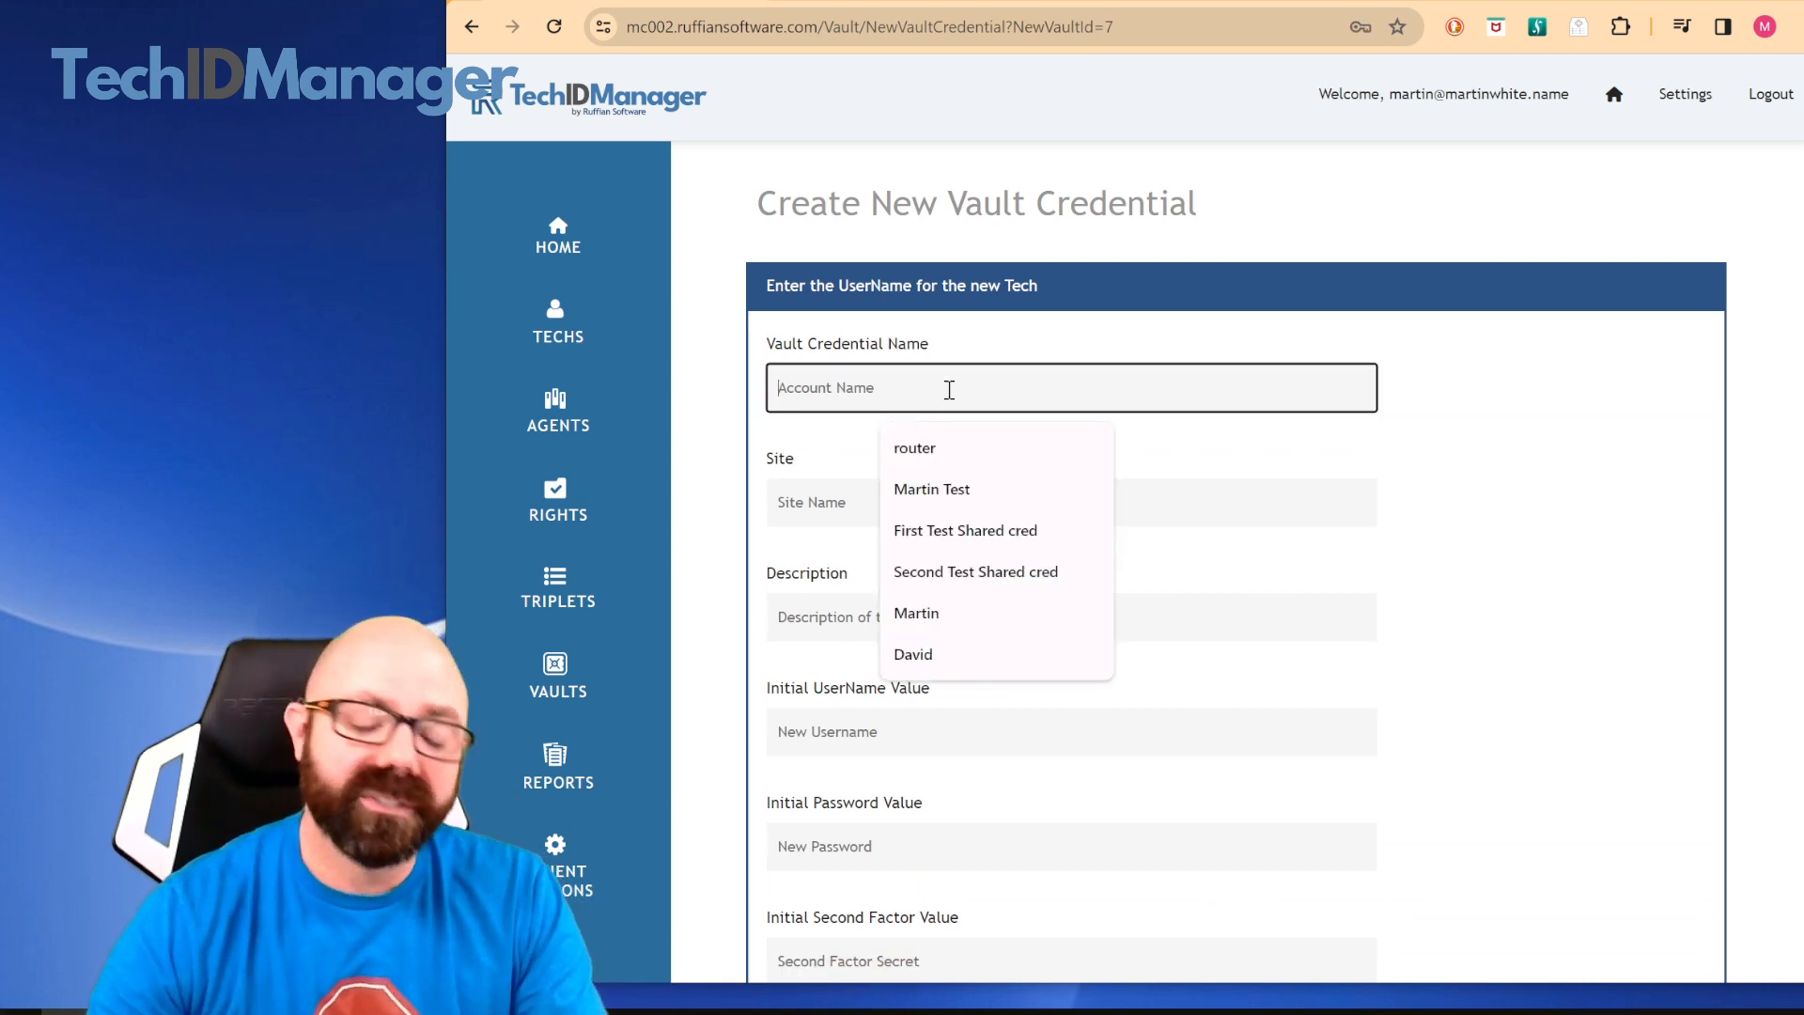
text(netflix)
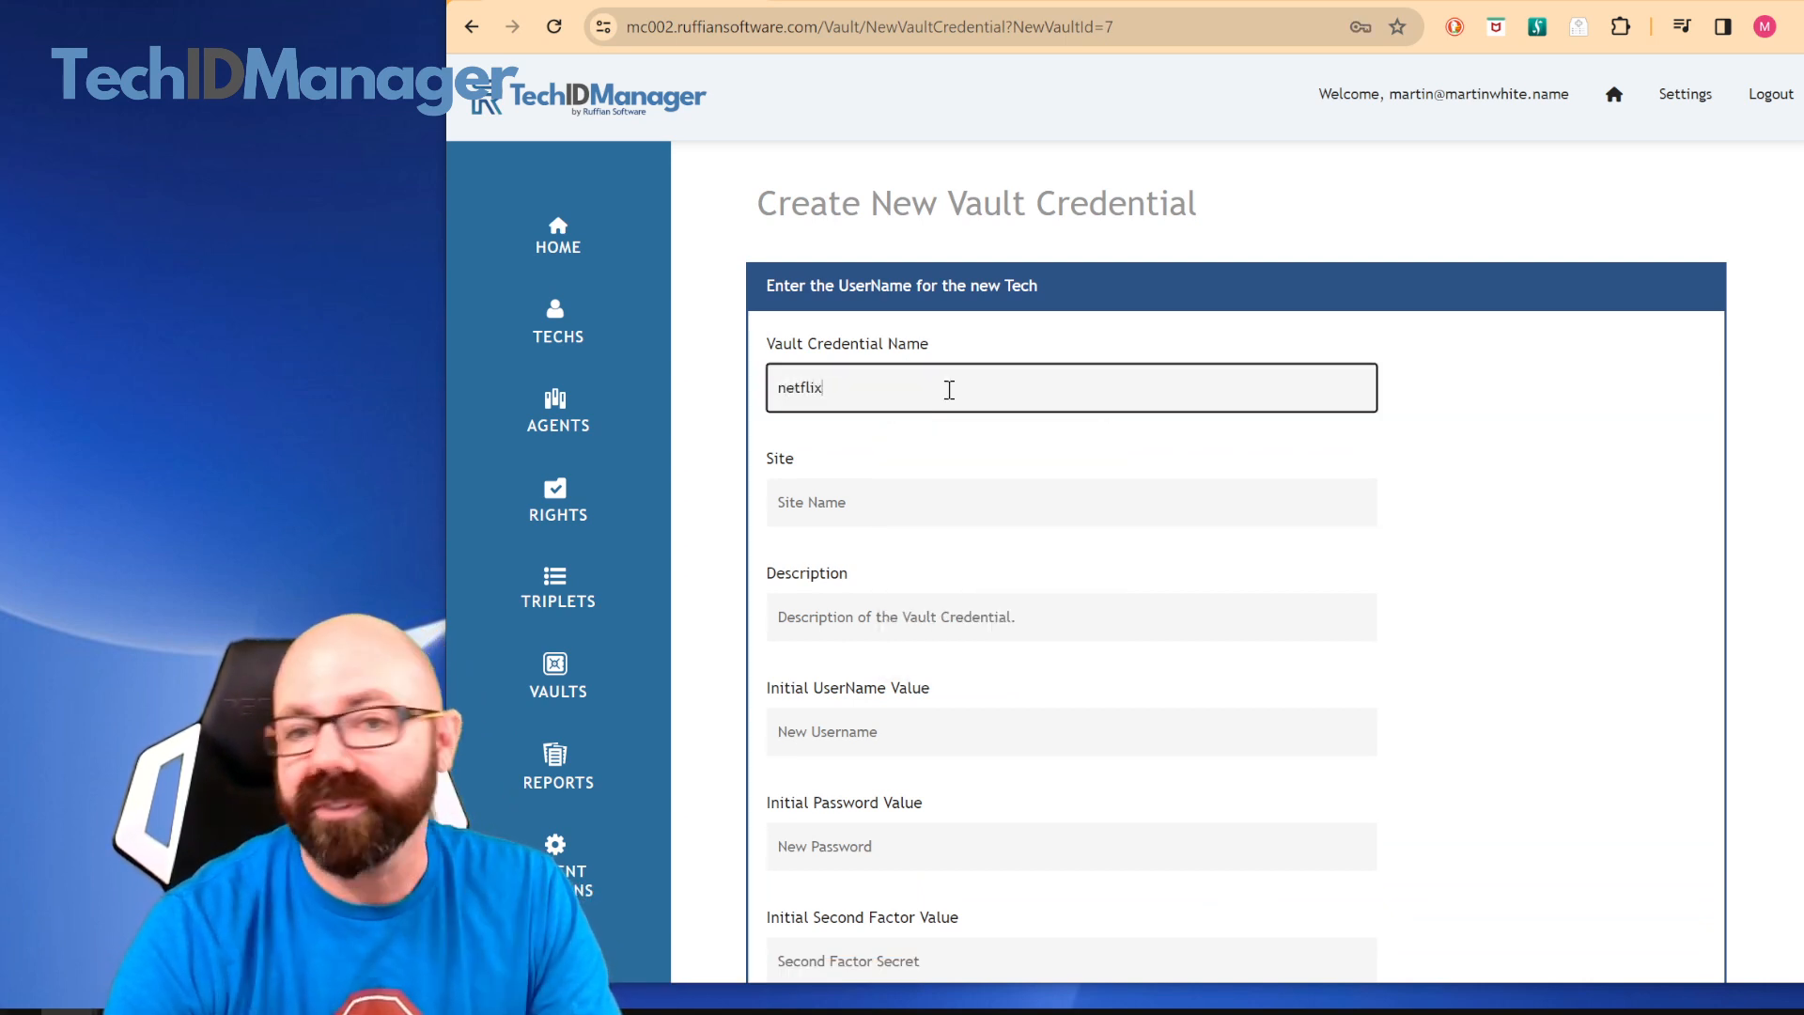
key(Tab)
text(ne)
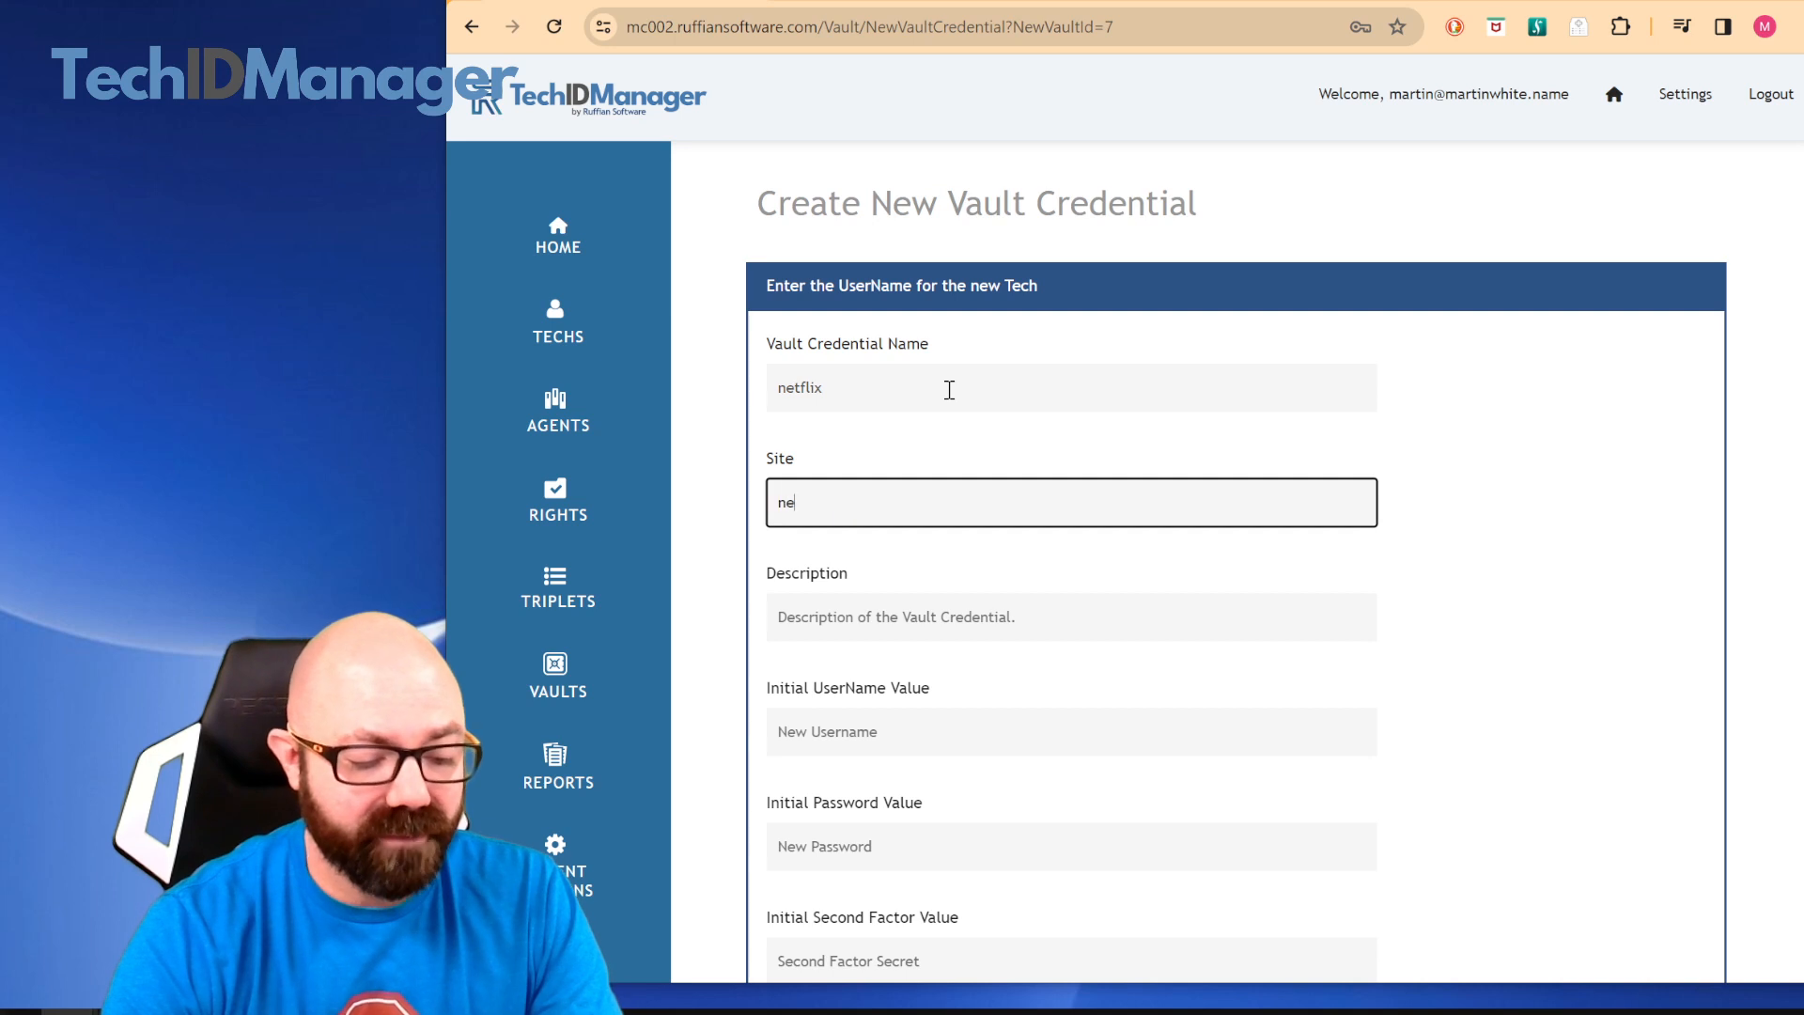
key(Tab)
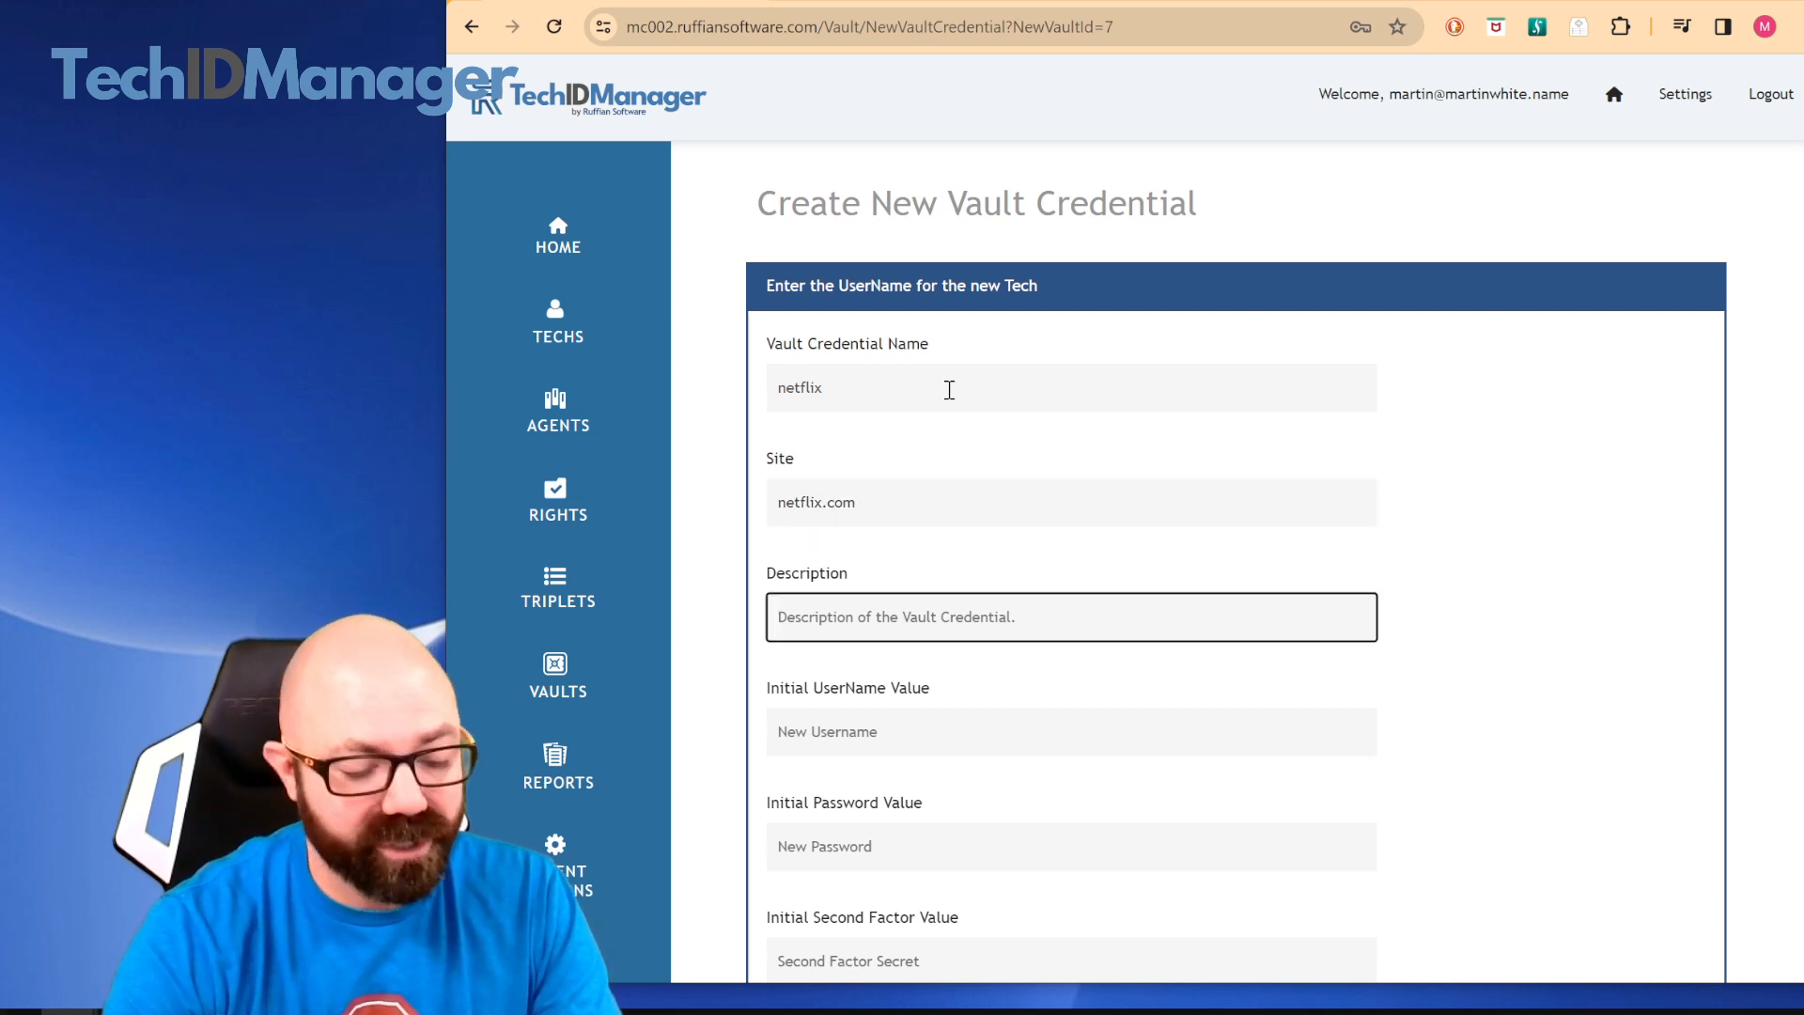
text(movies)
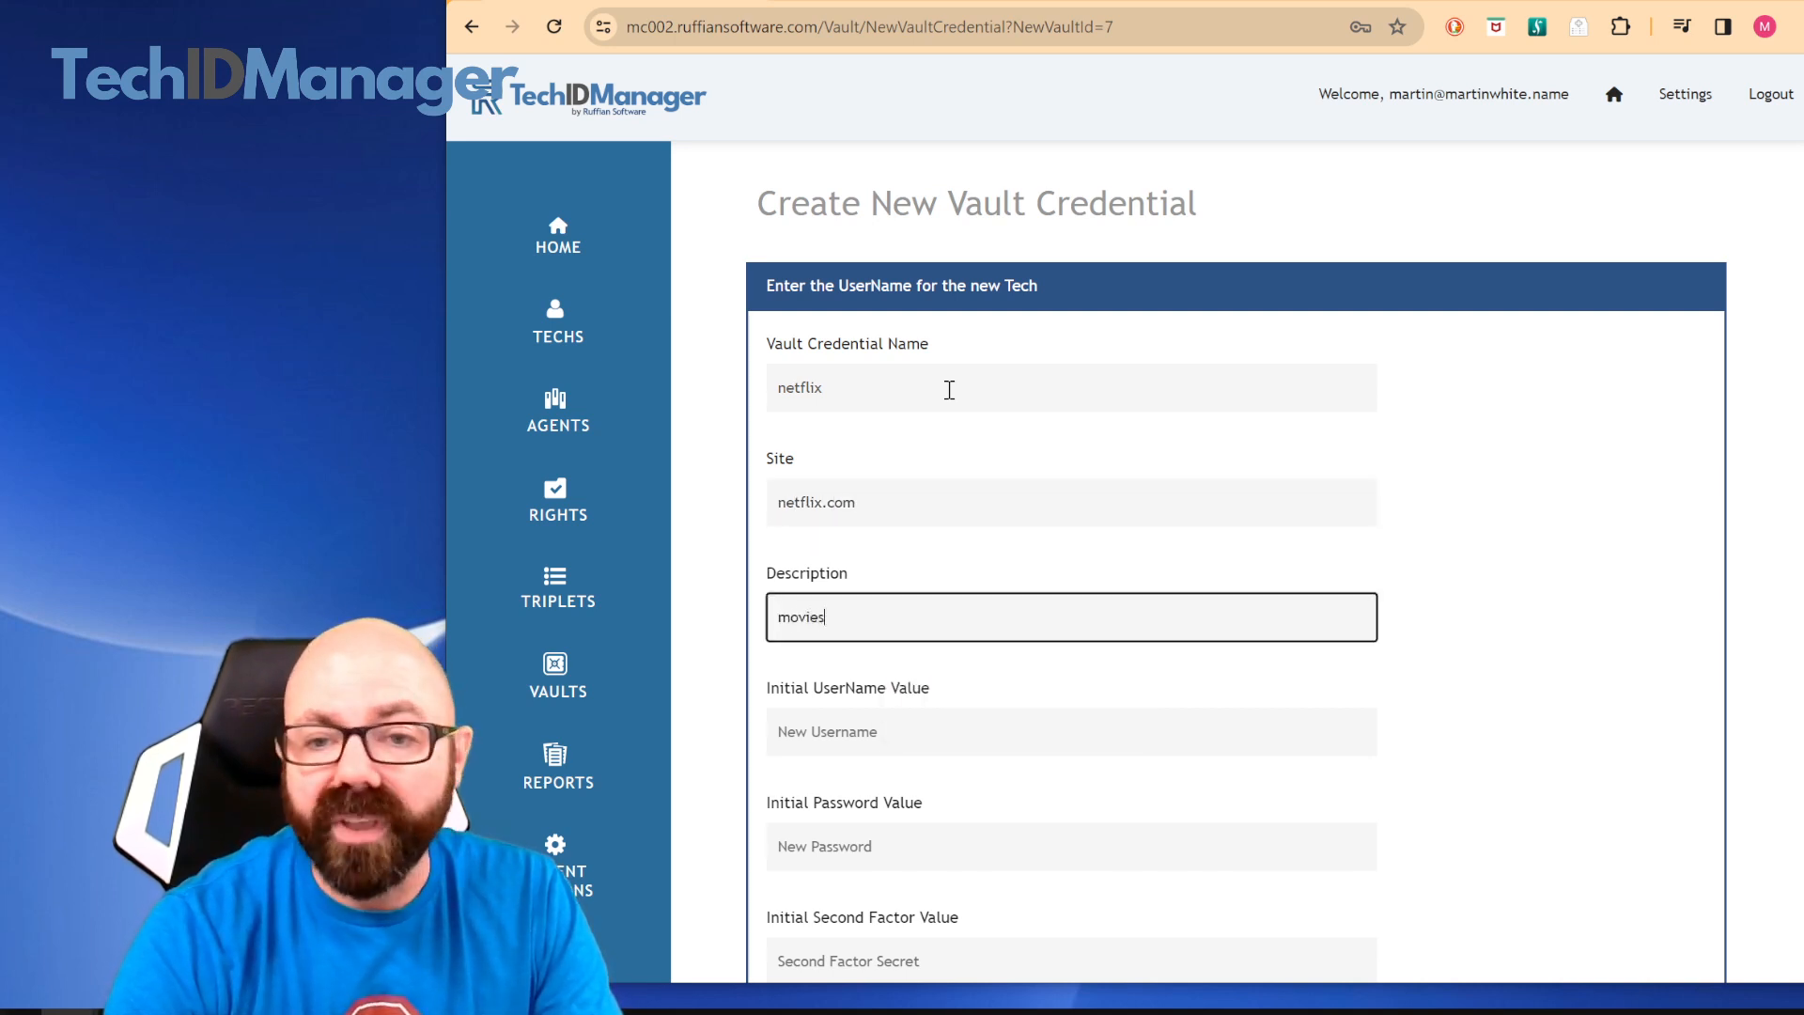
Enter the account's e-mail as the credential's initial username and fill in its initial password
key(Tab)
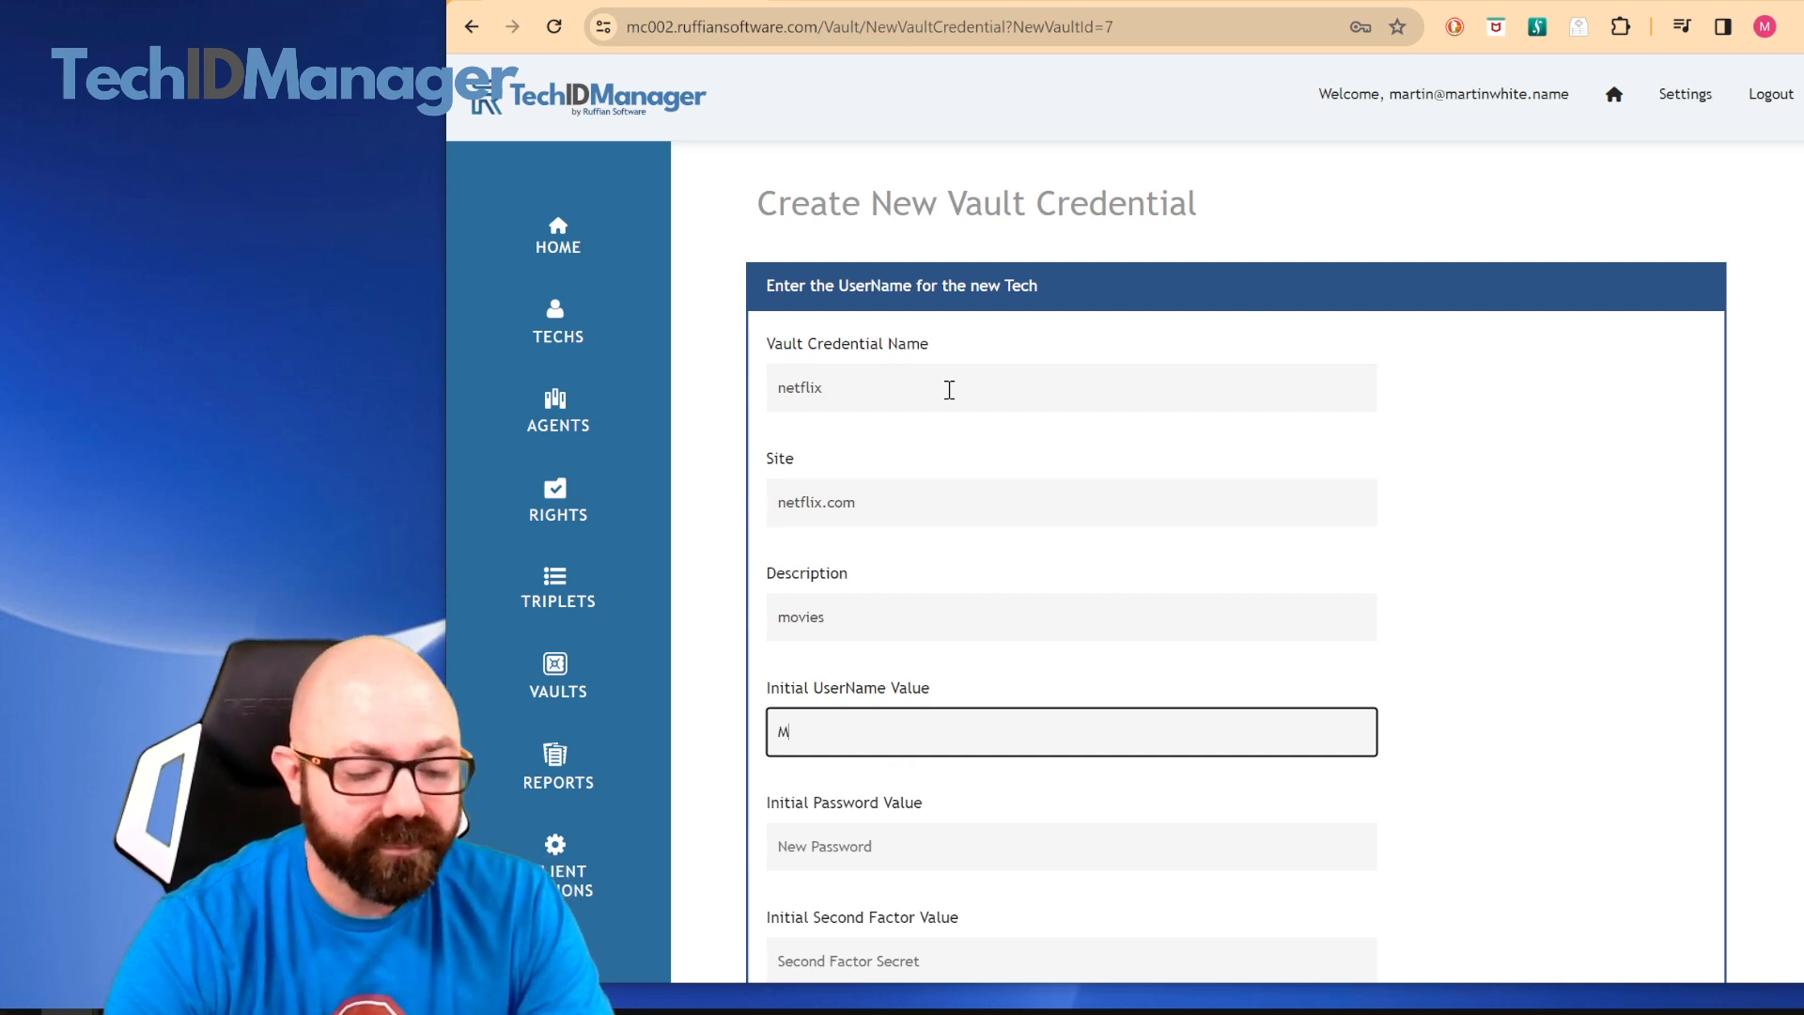
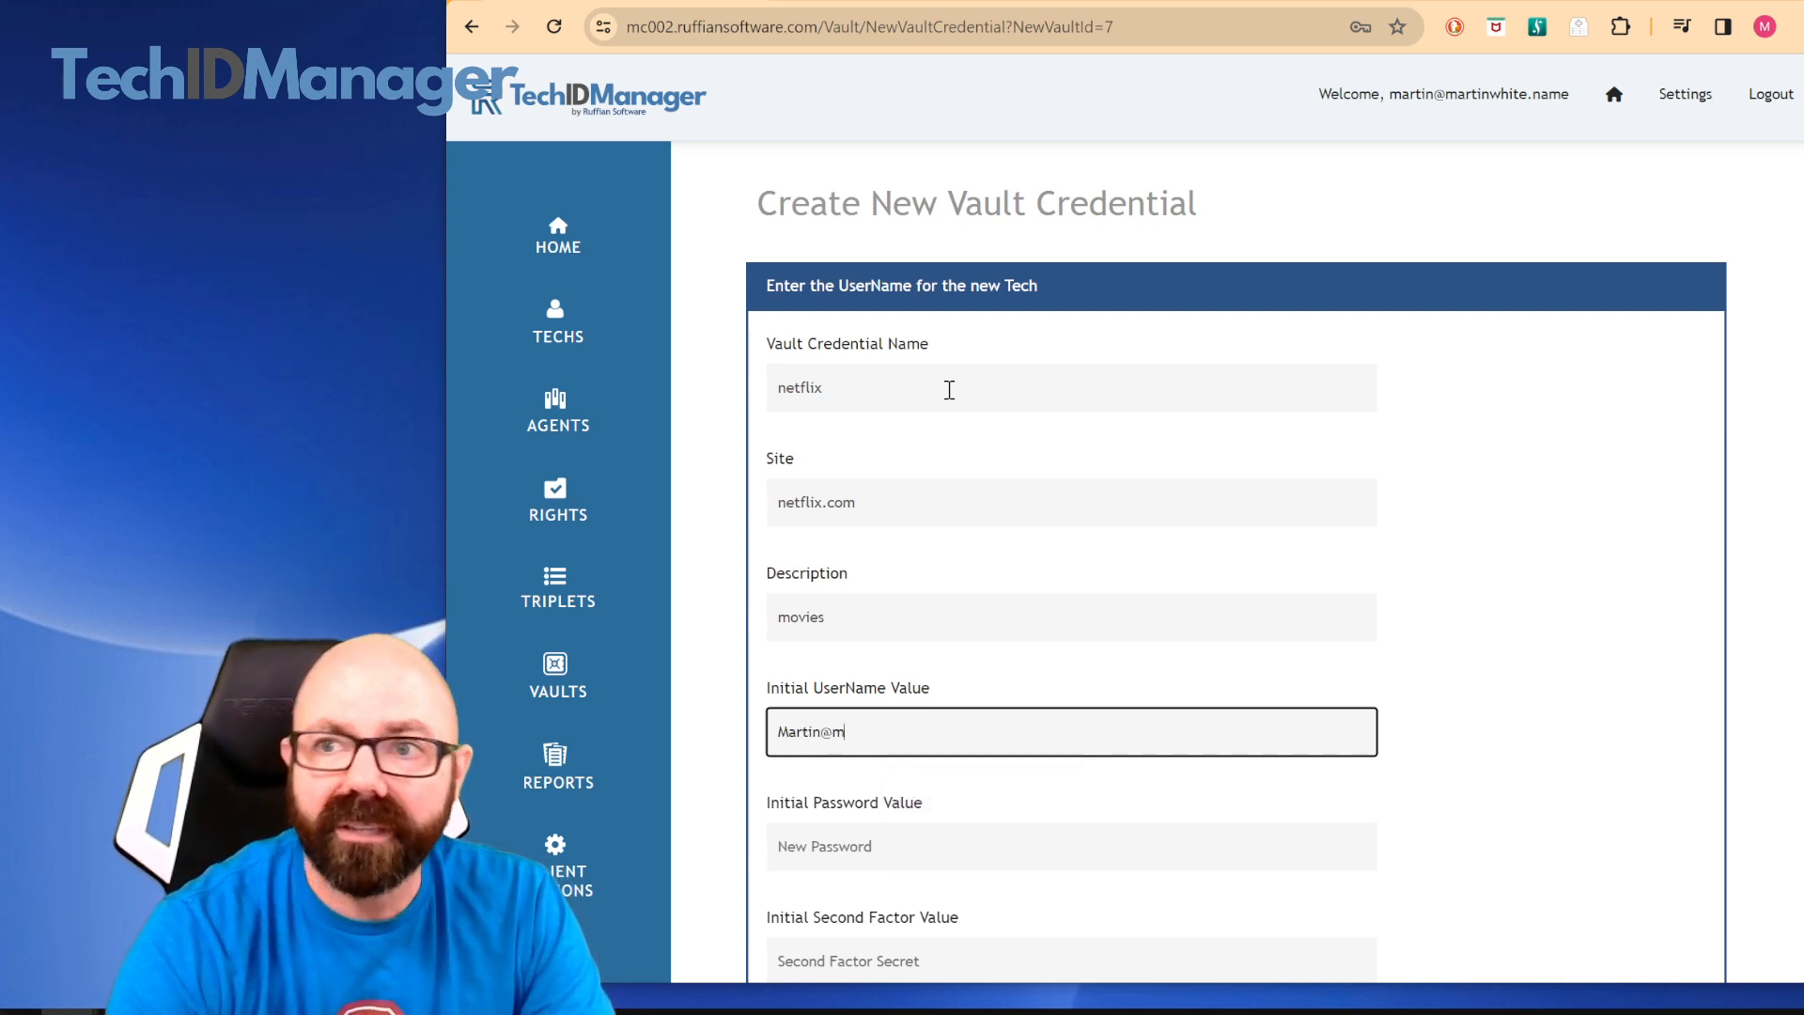
key(Tab)
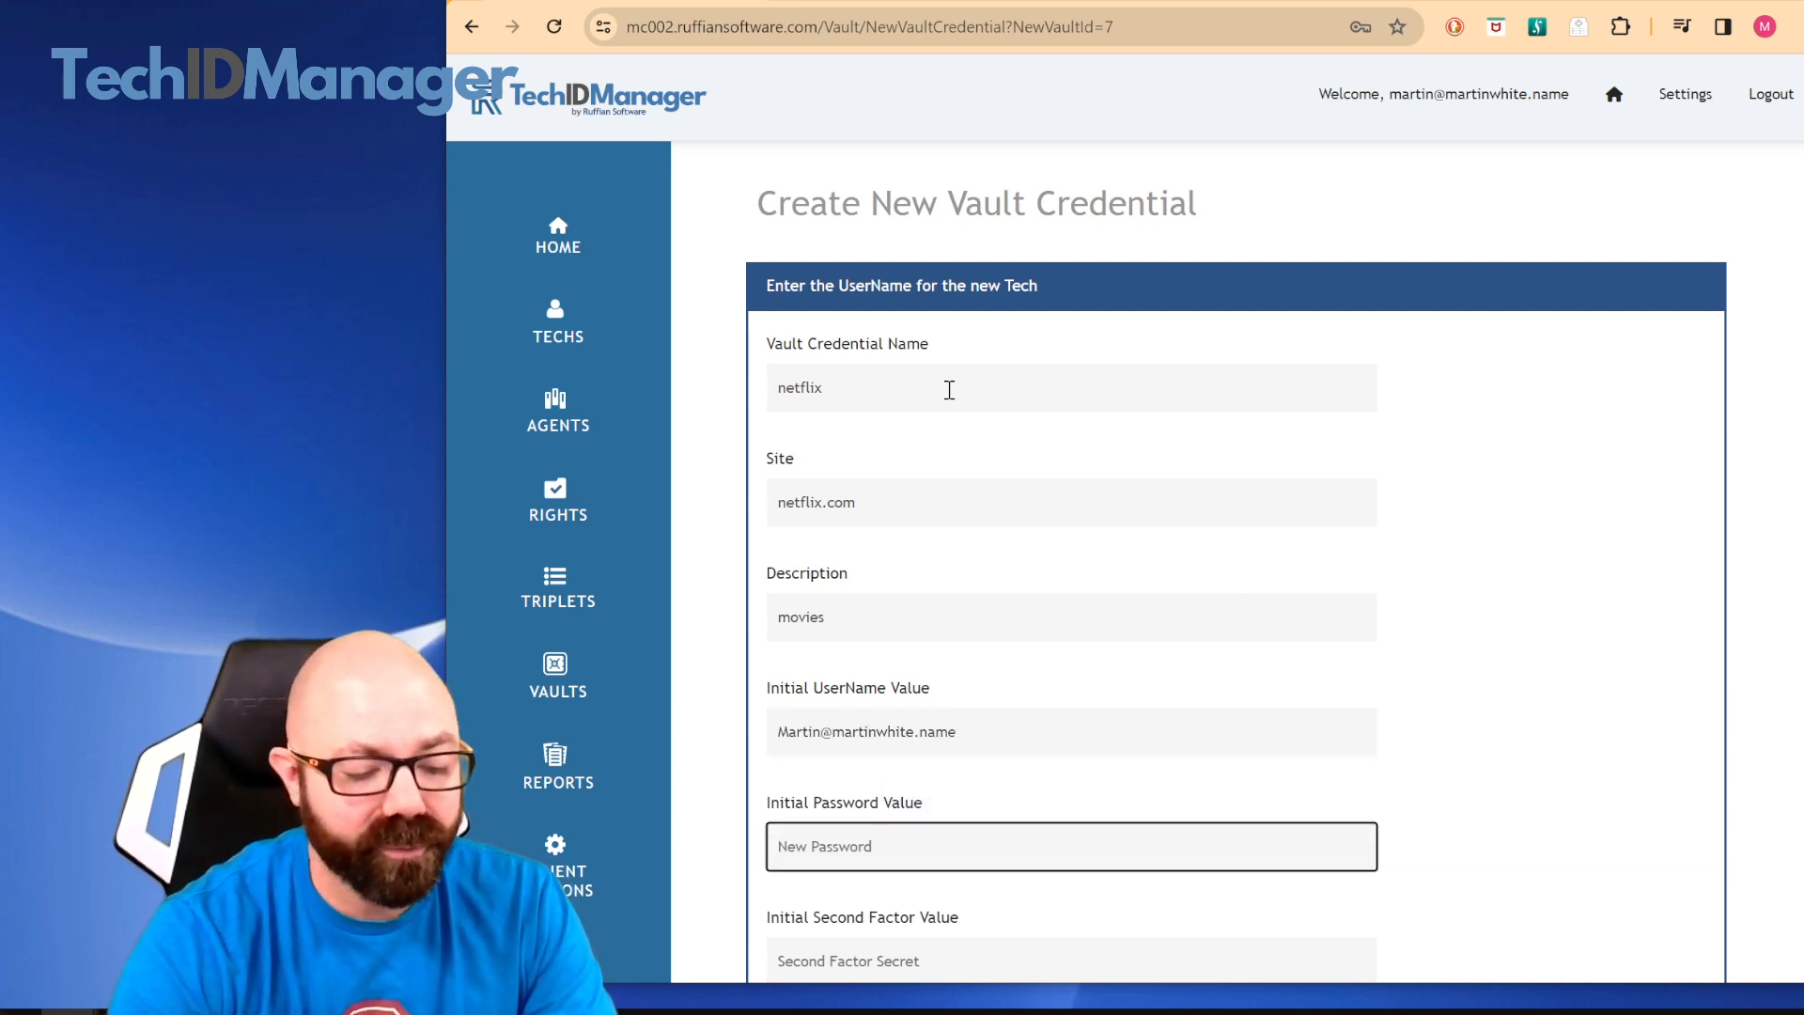
text(•••)
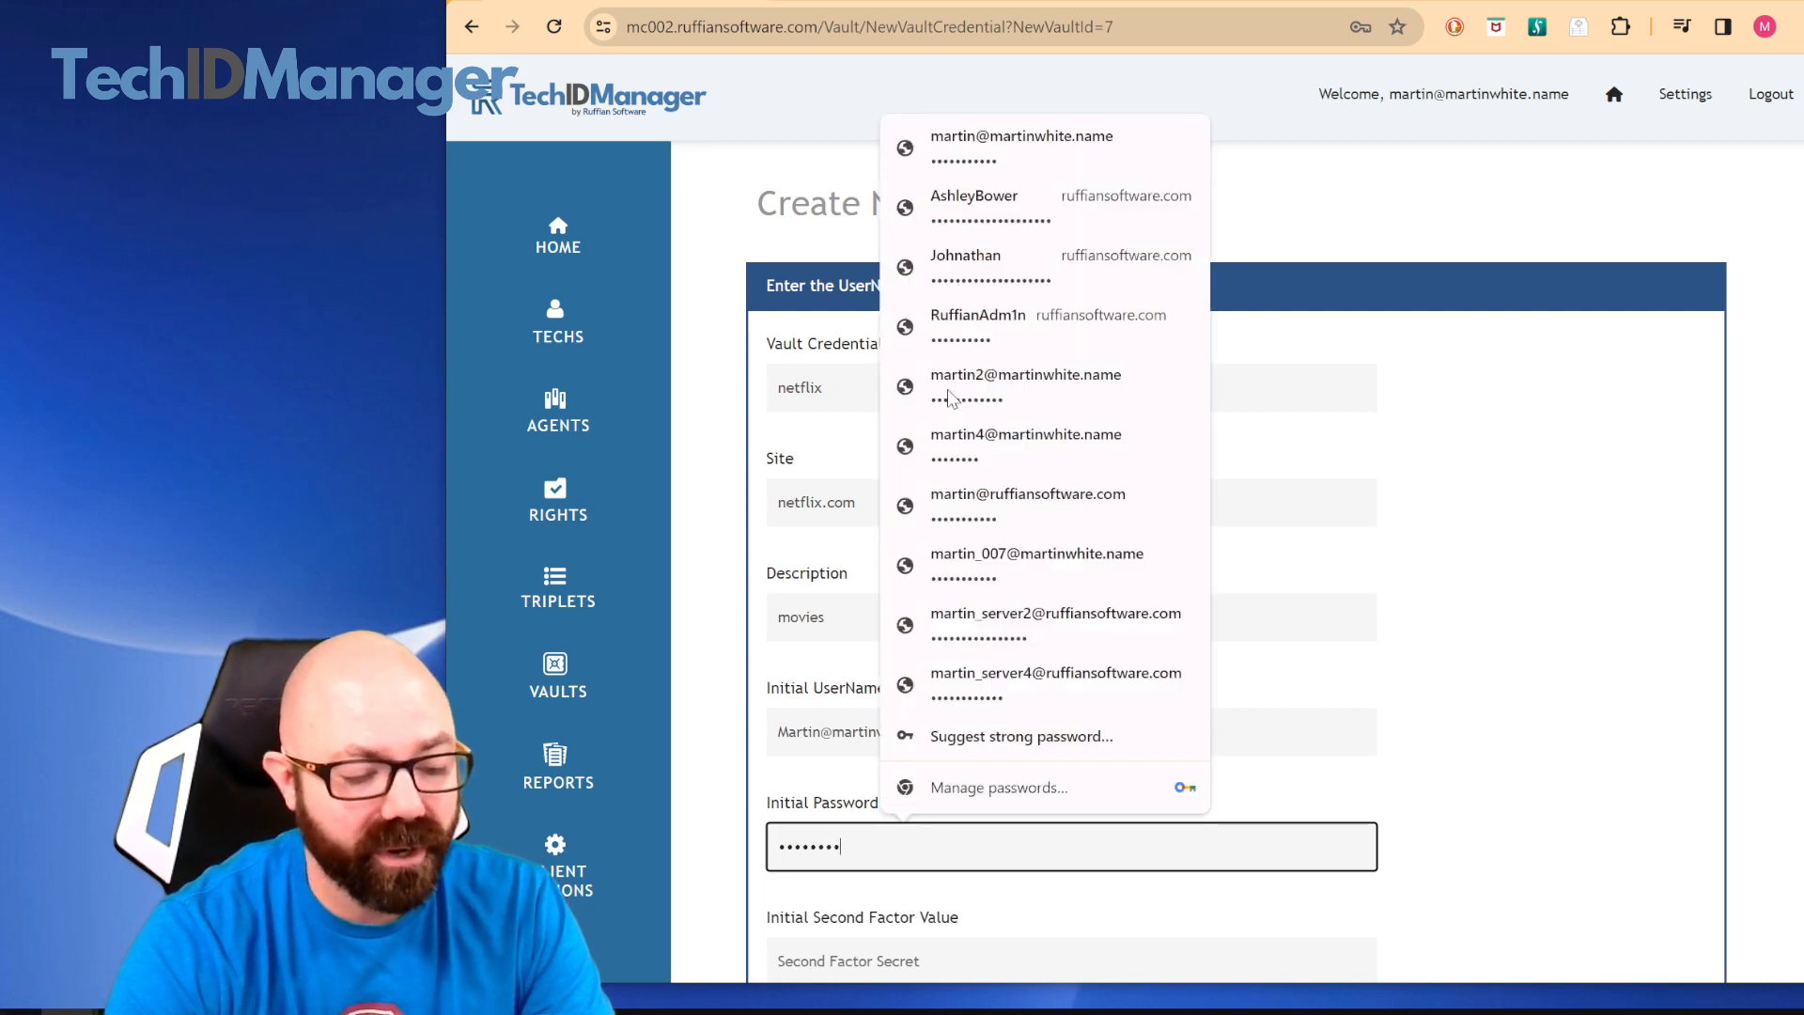
text(•••••••••)
key(Tab)
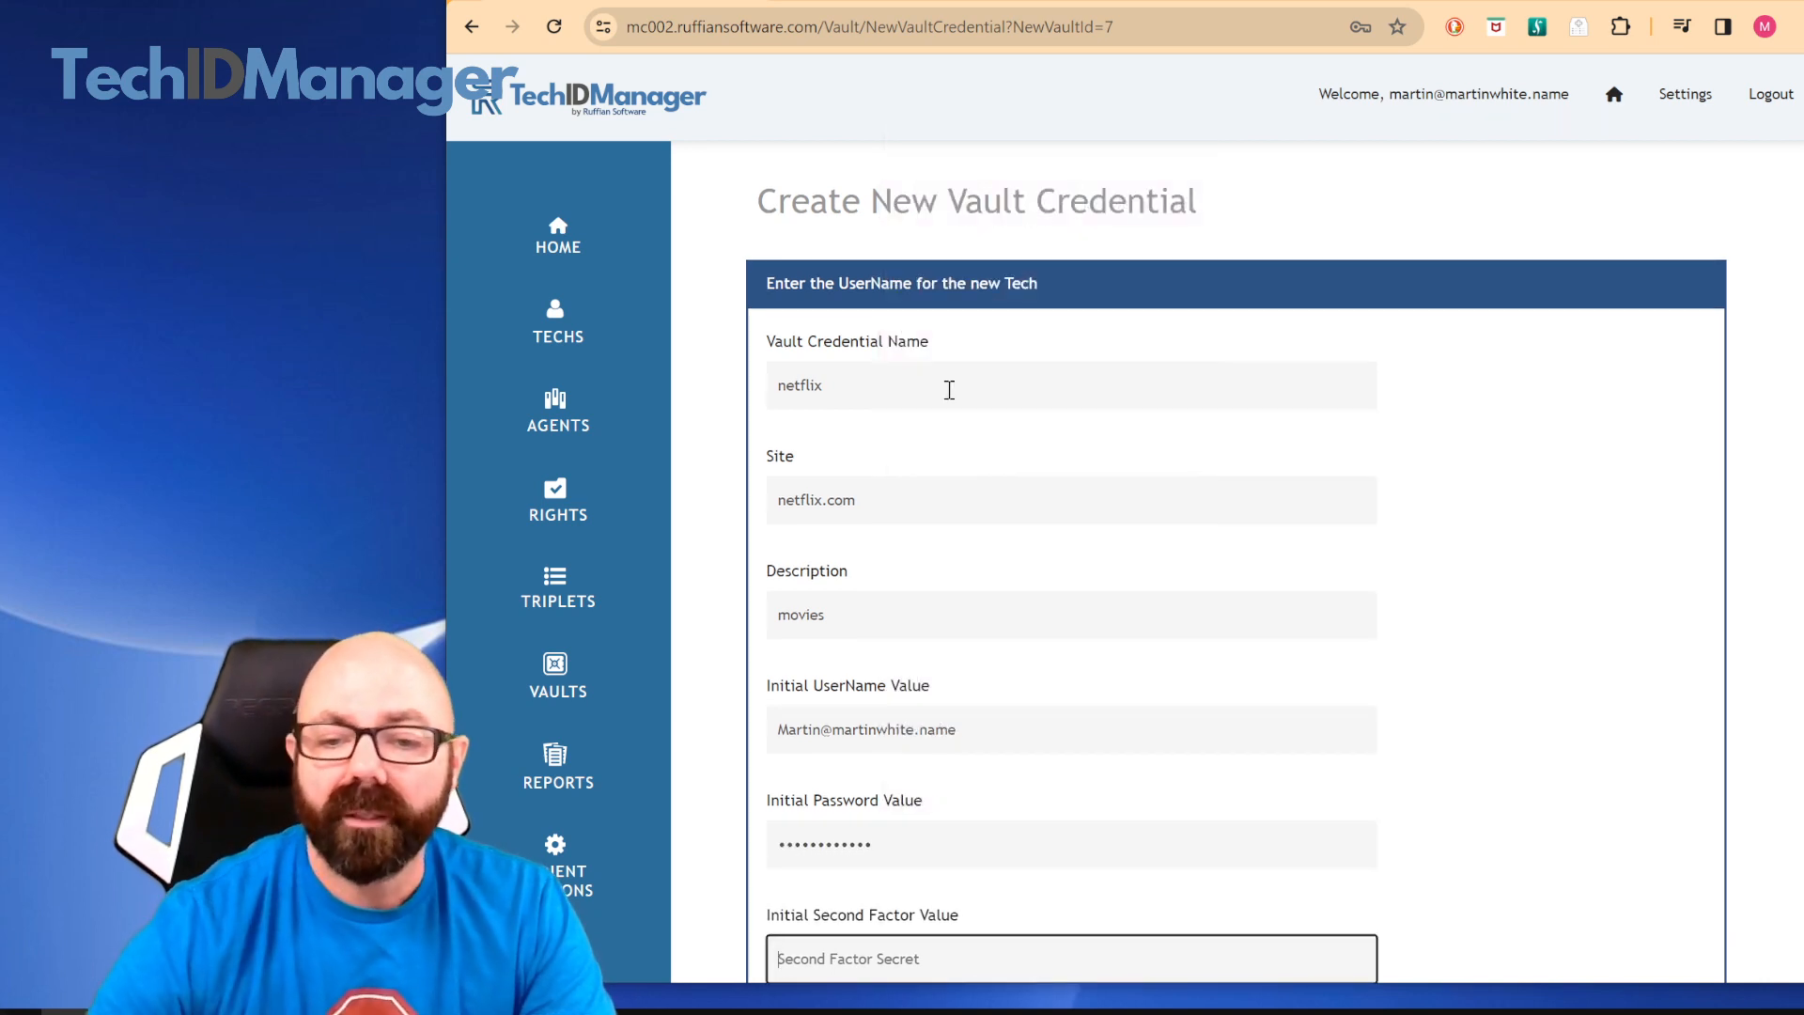
Keep Demo Vault as the vault, assign the Development.Martin leaf, create the credential and decline saving the password in the browser
scroll(949, 390, down, 5)
click(975, 597)
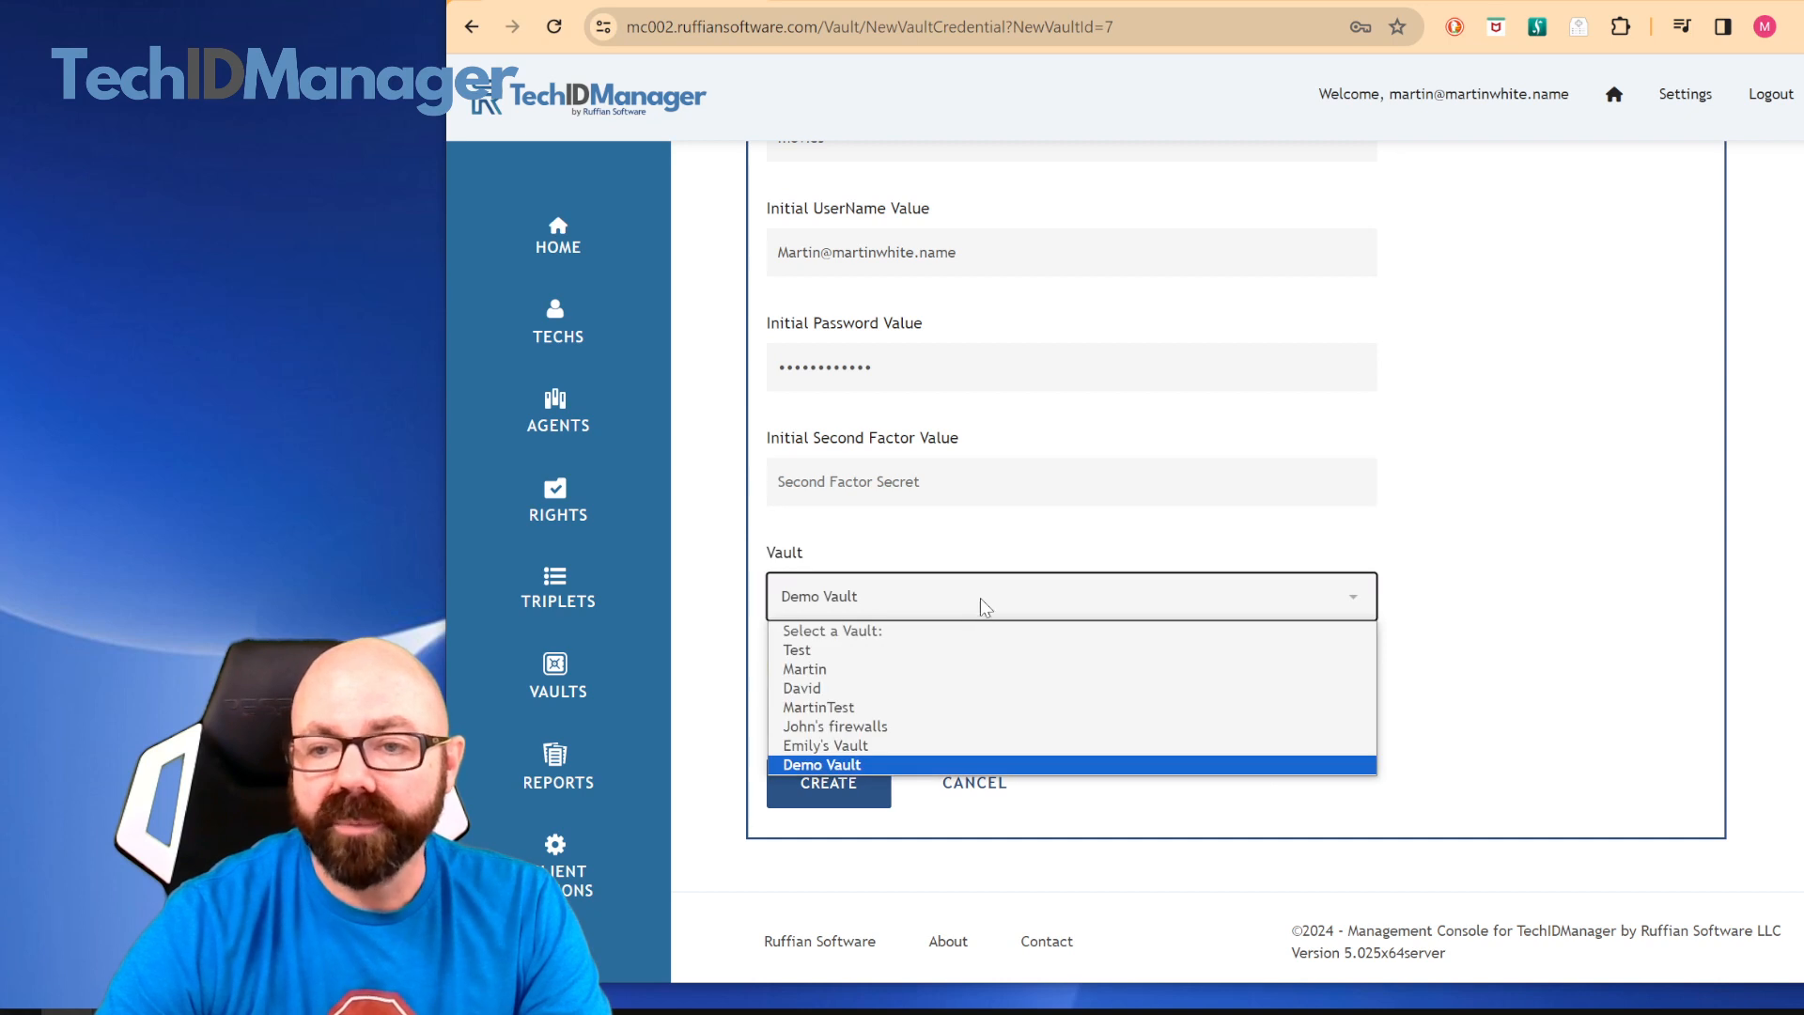
click(1532, 584)
click(902, 706)
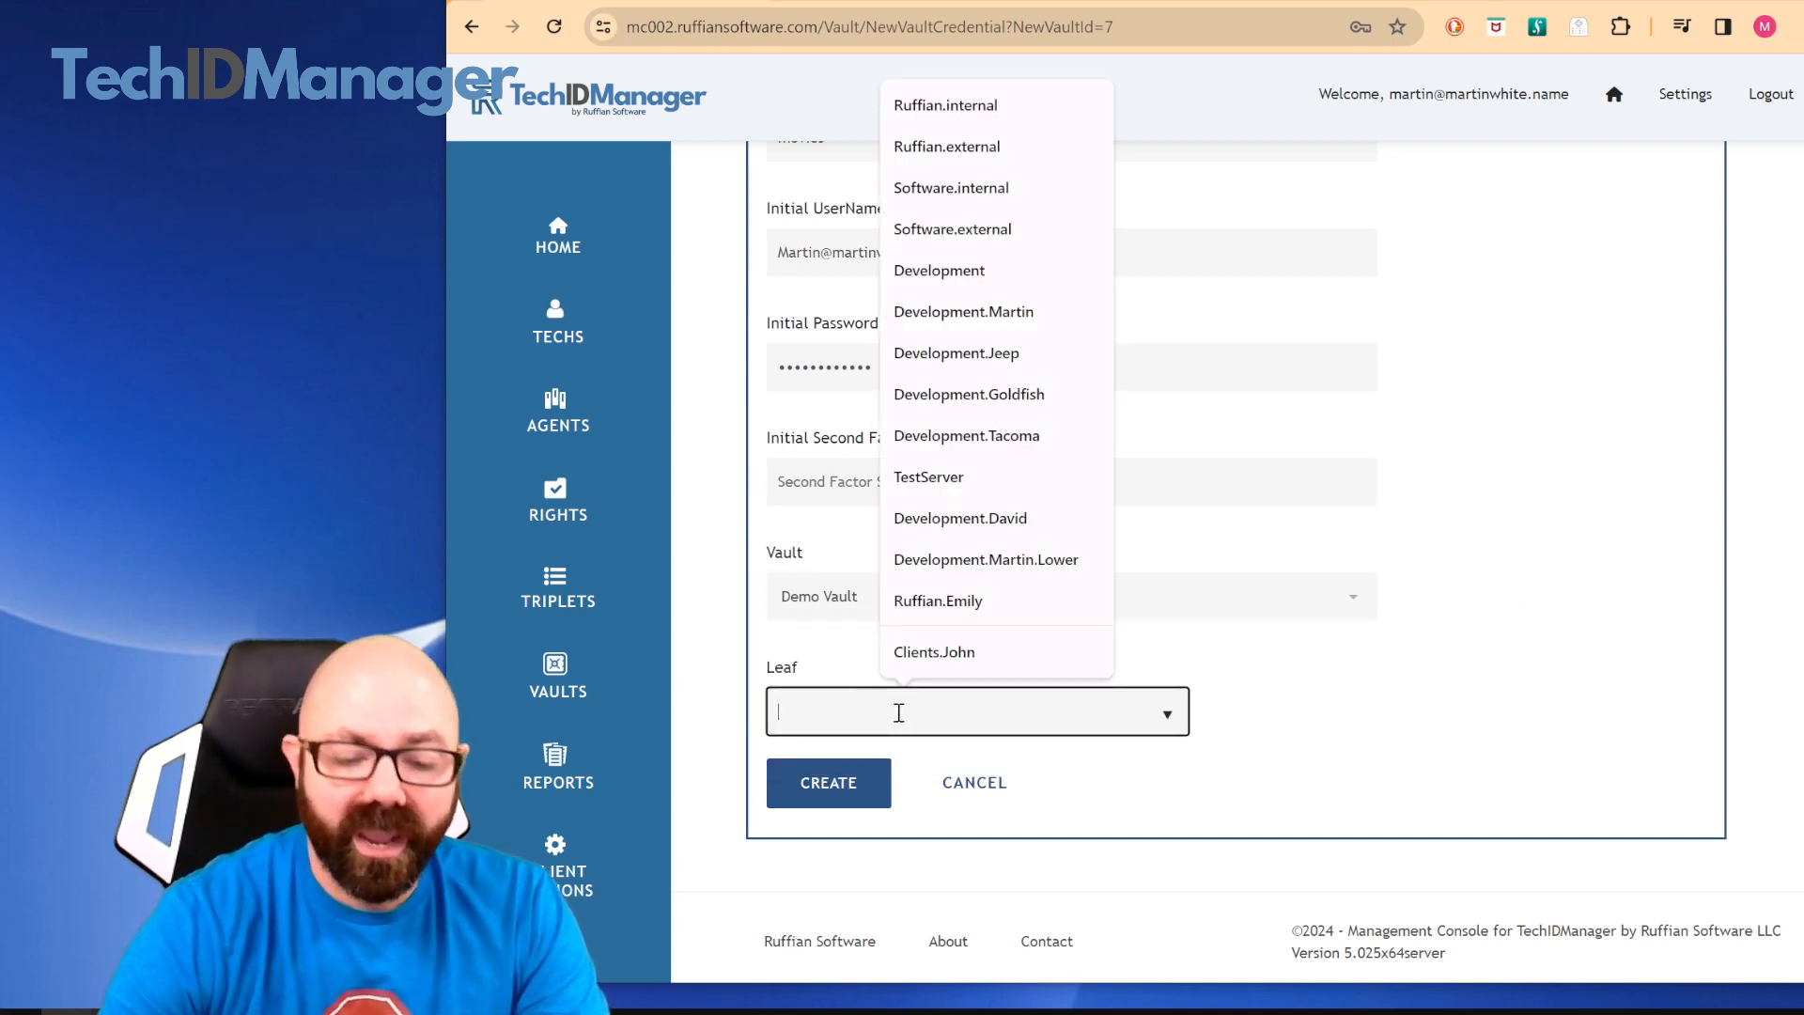
text(Mart)
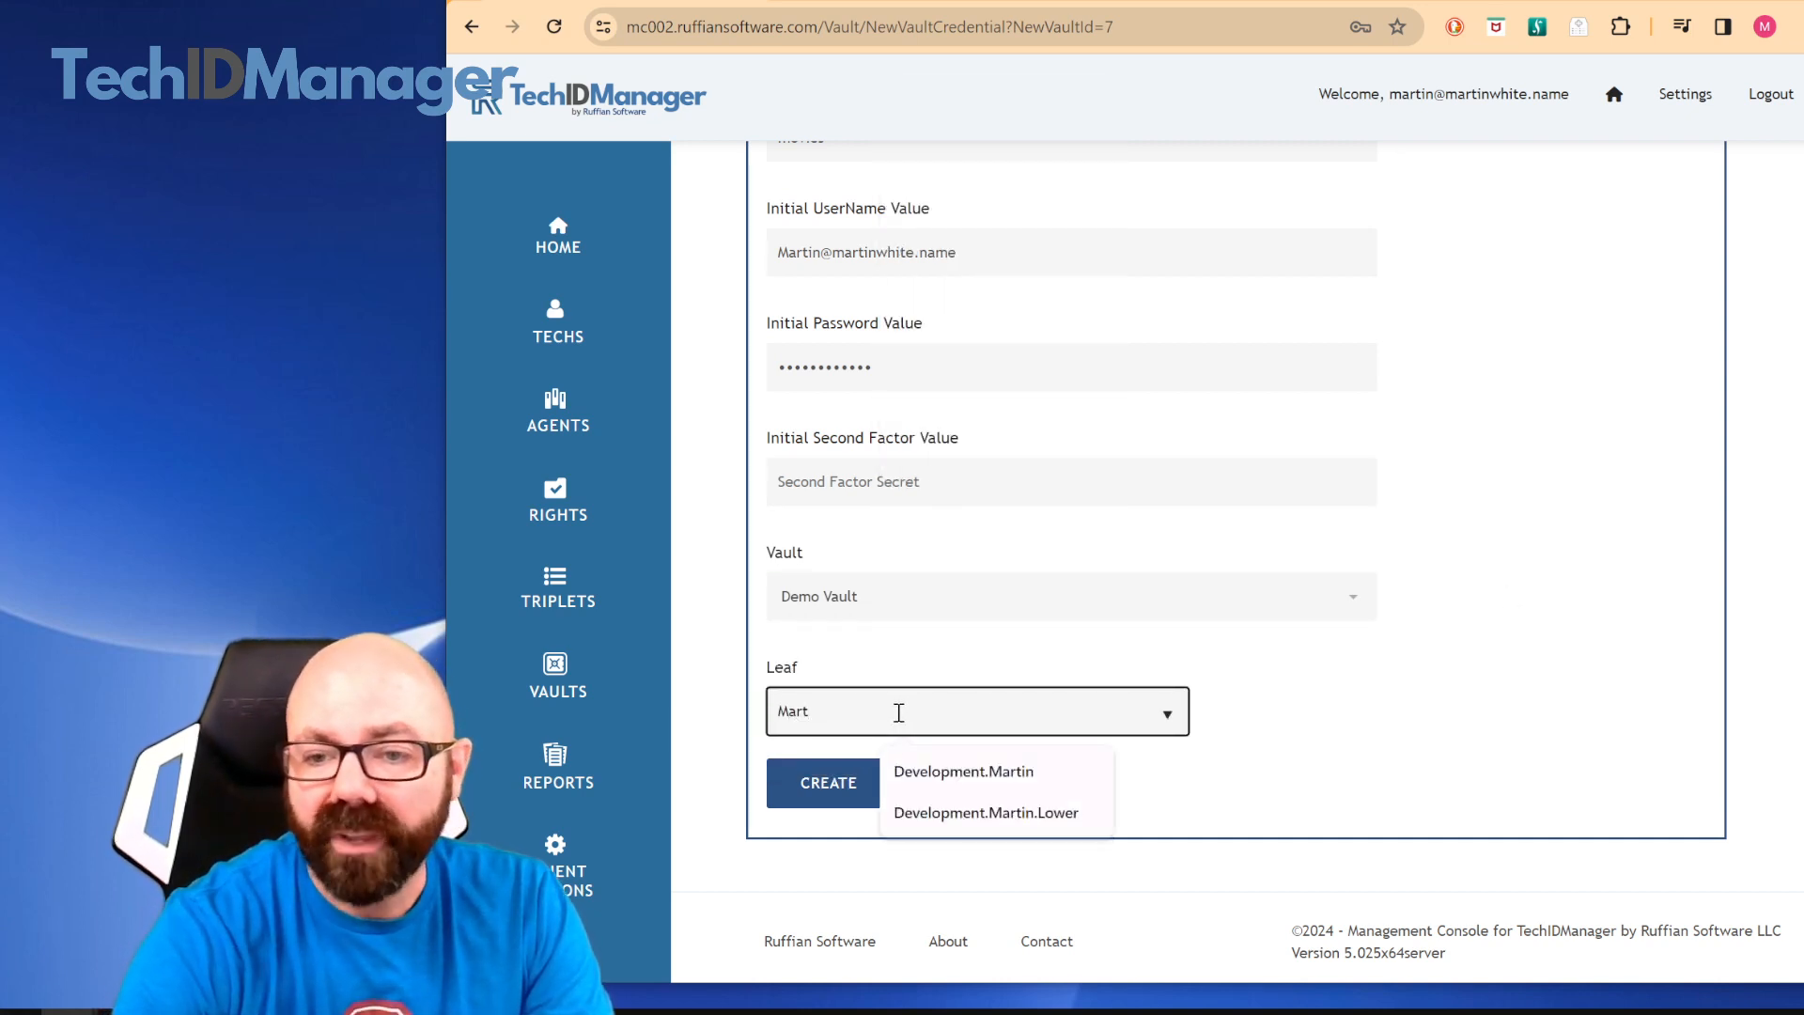
click(1001, 775)
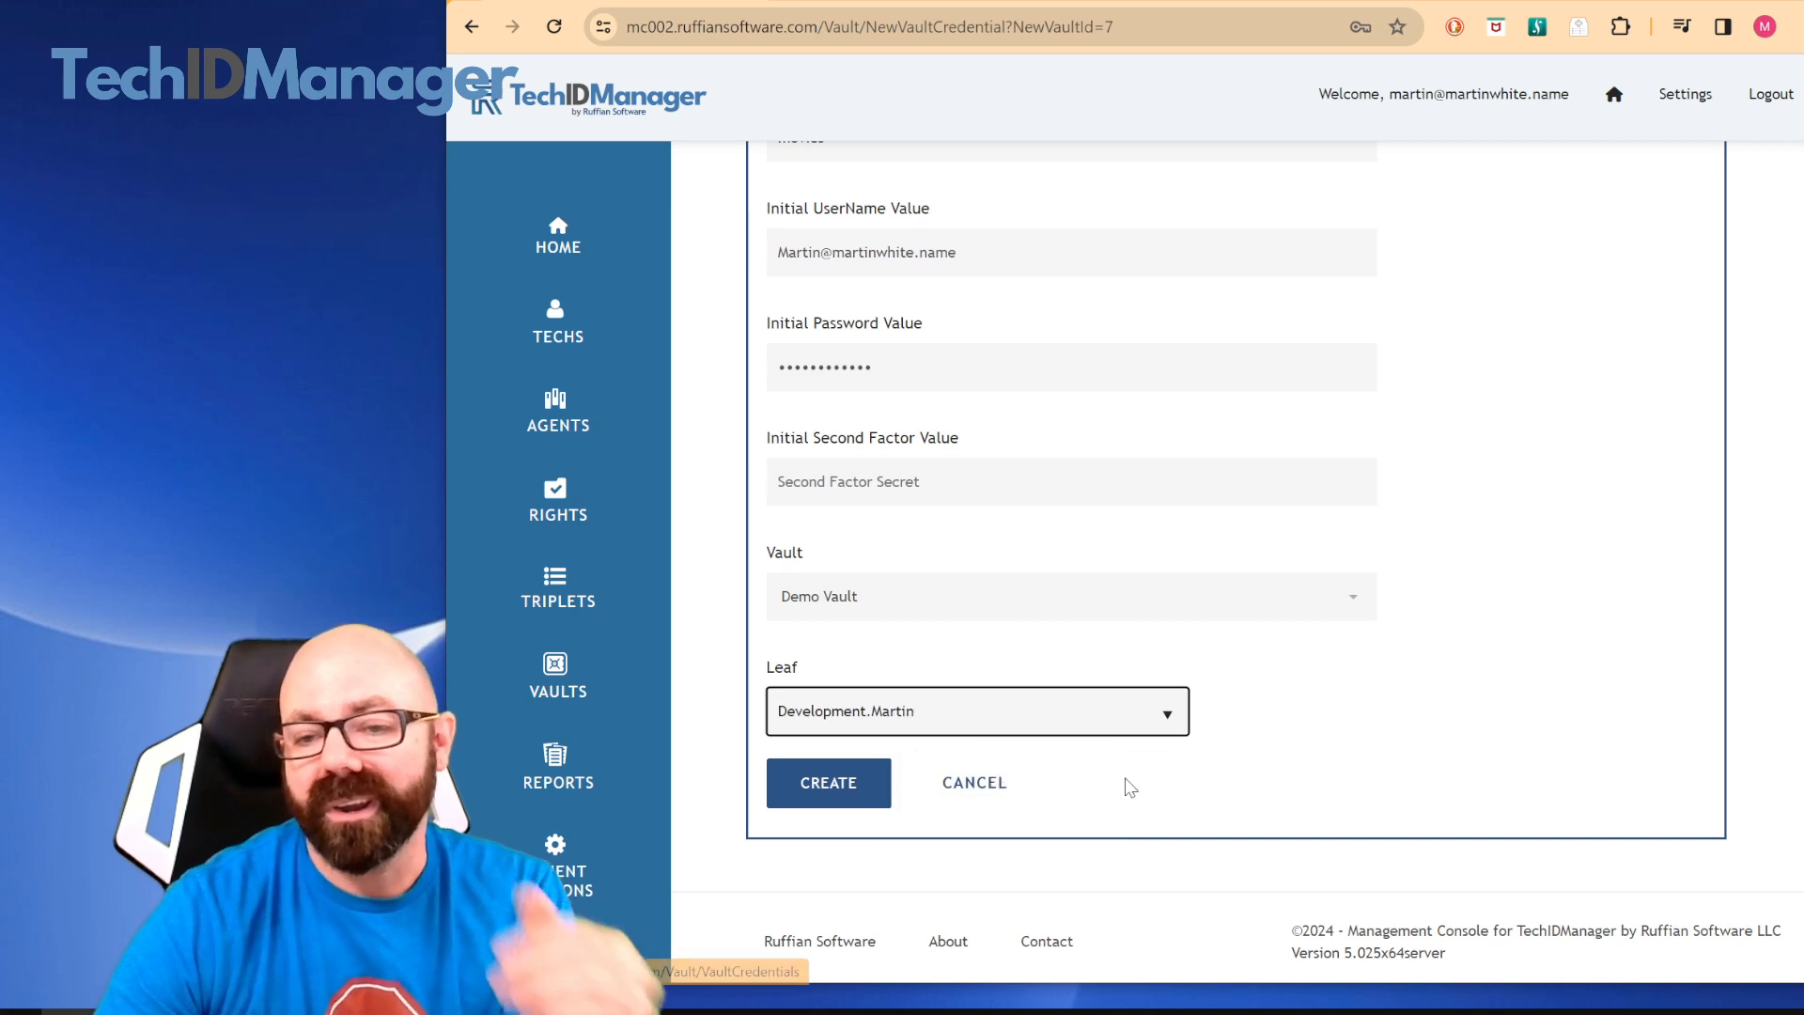
click(823, 786)
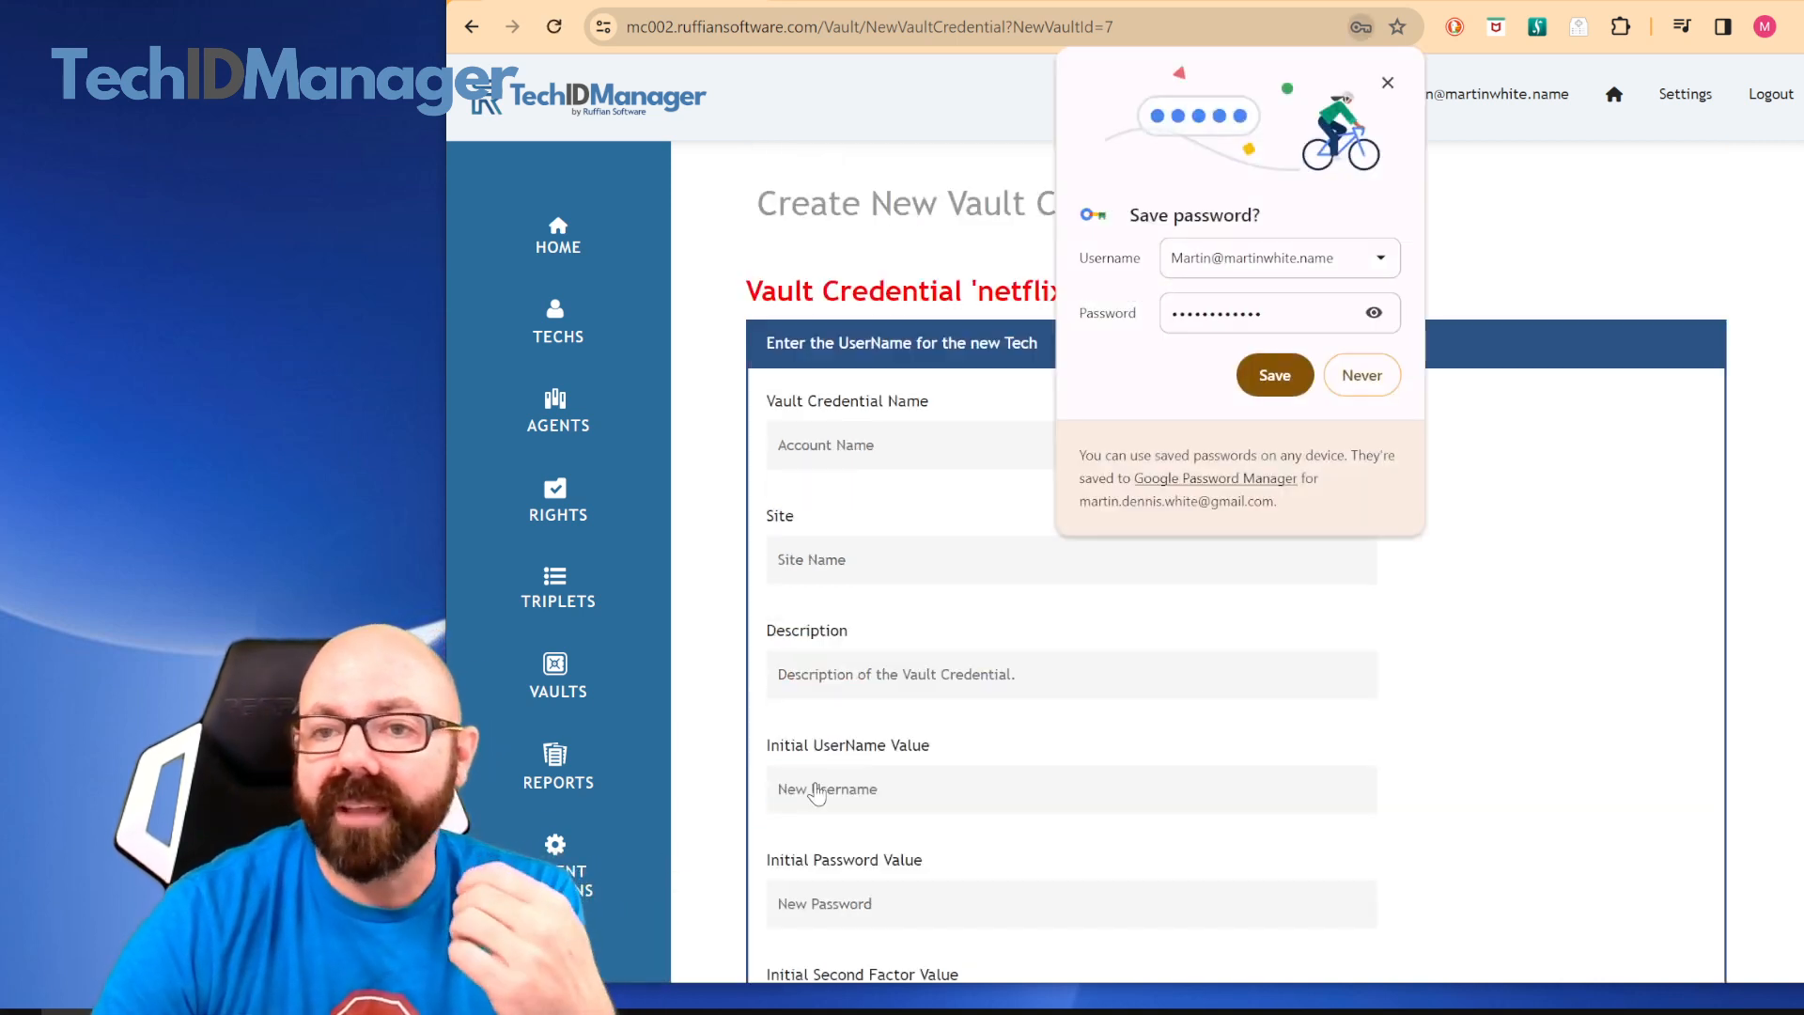
click(1388, 83)
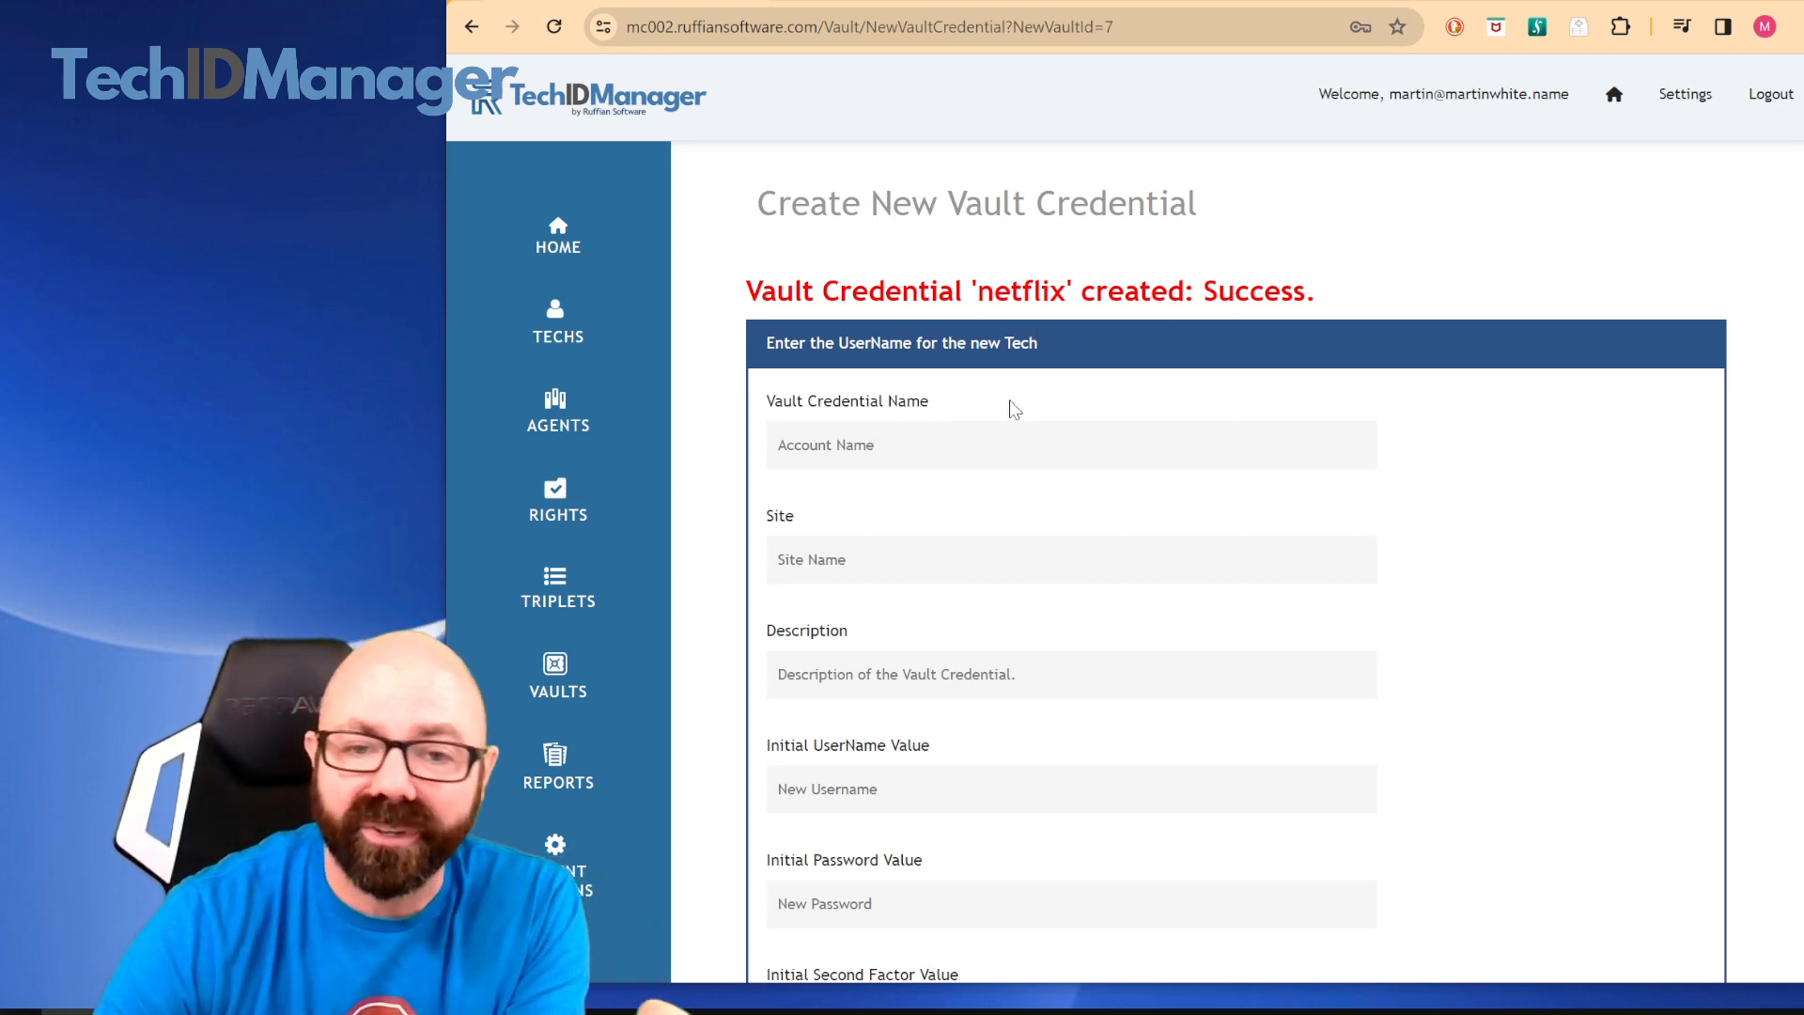
Open the details of Demo Vault from the vault list and examine its credentials and sharing entries
mouse_move(602, 685)
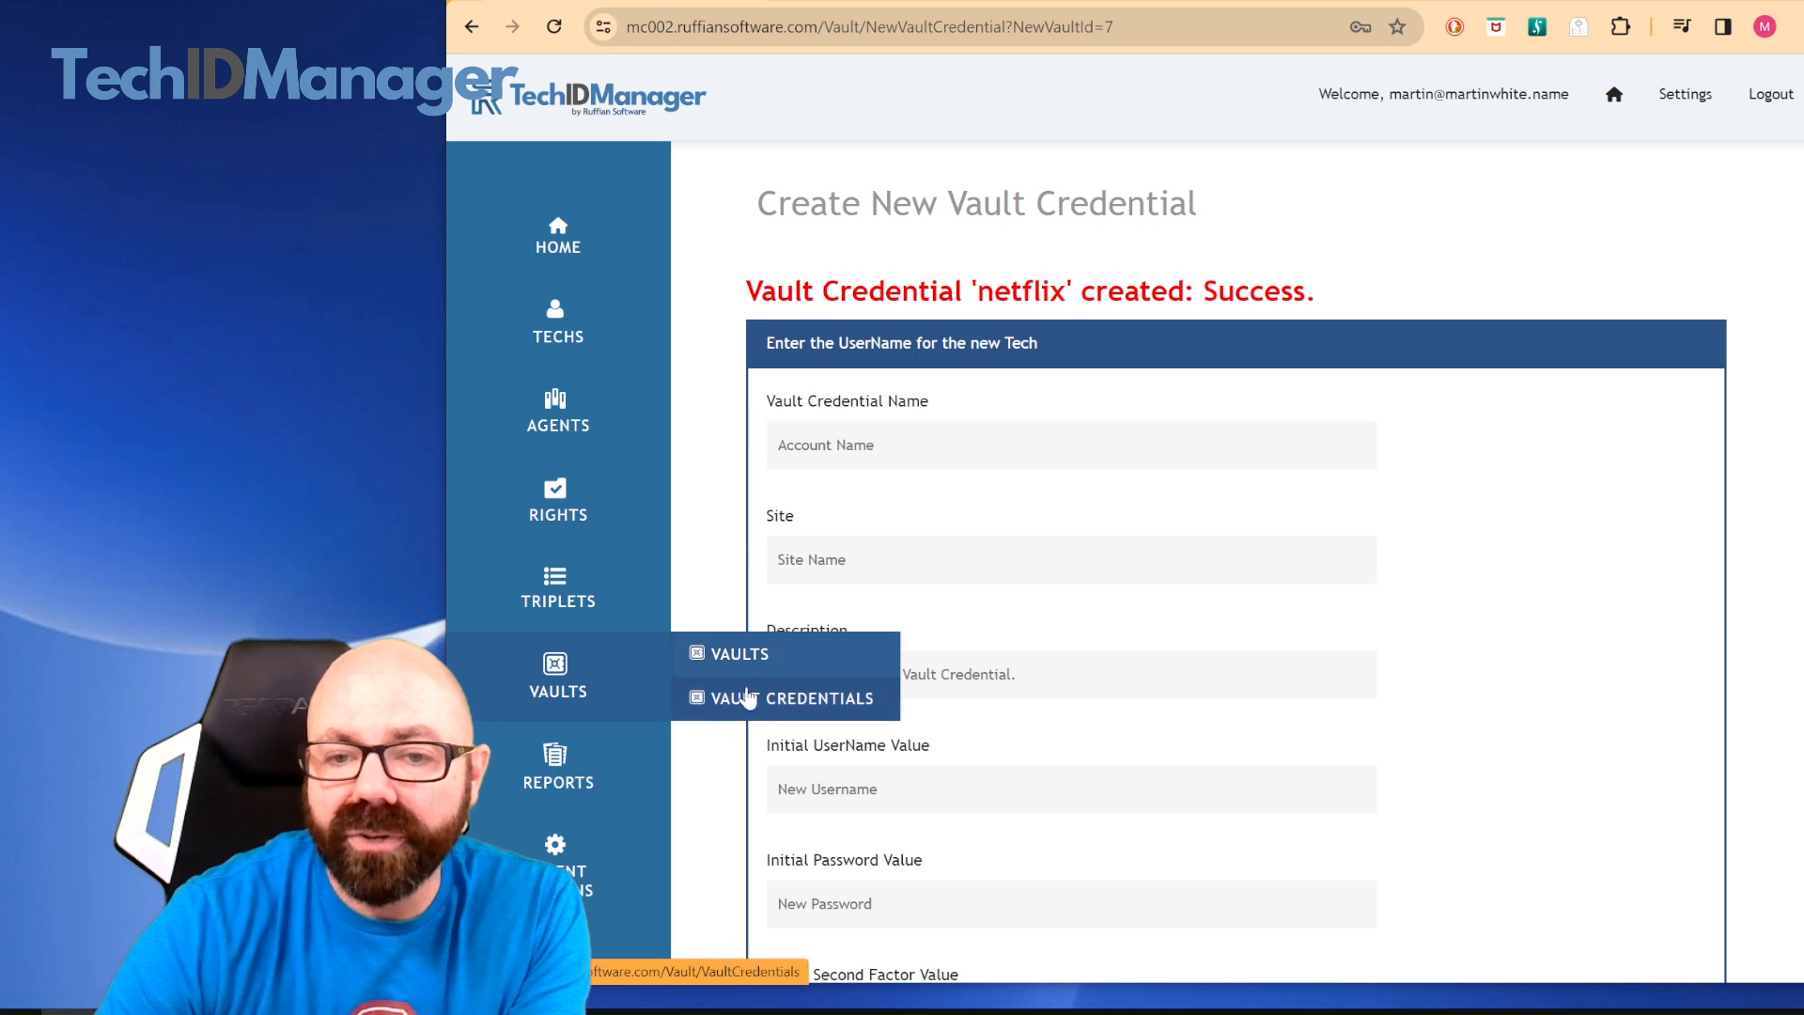
click(715, 658)
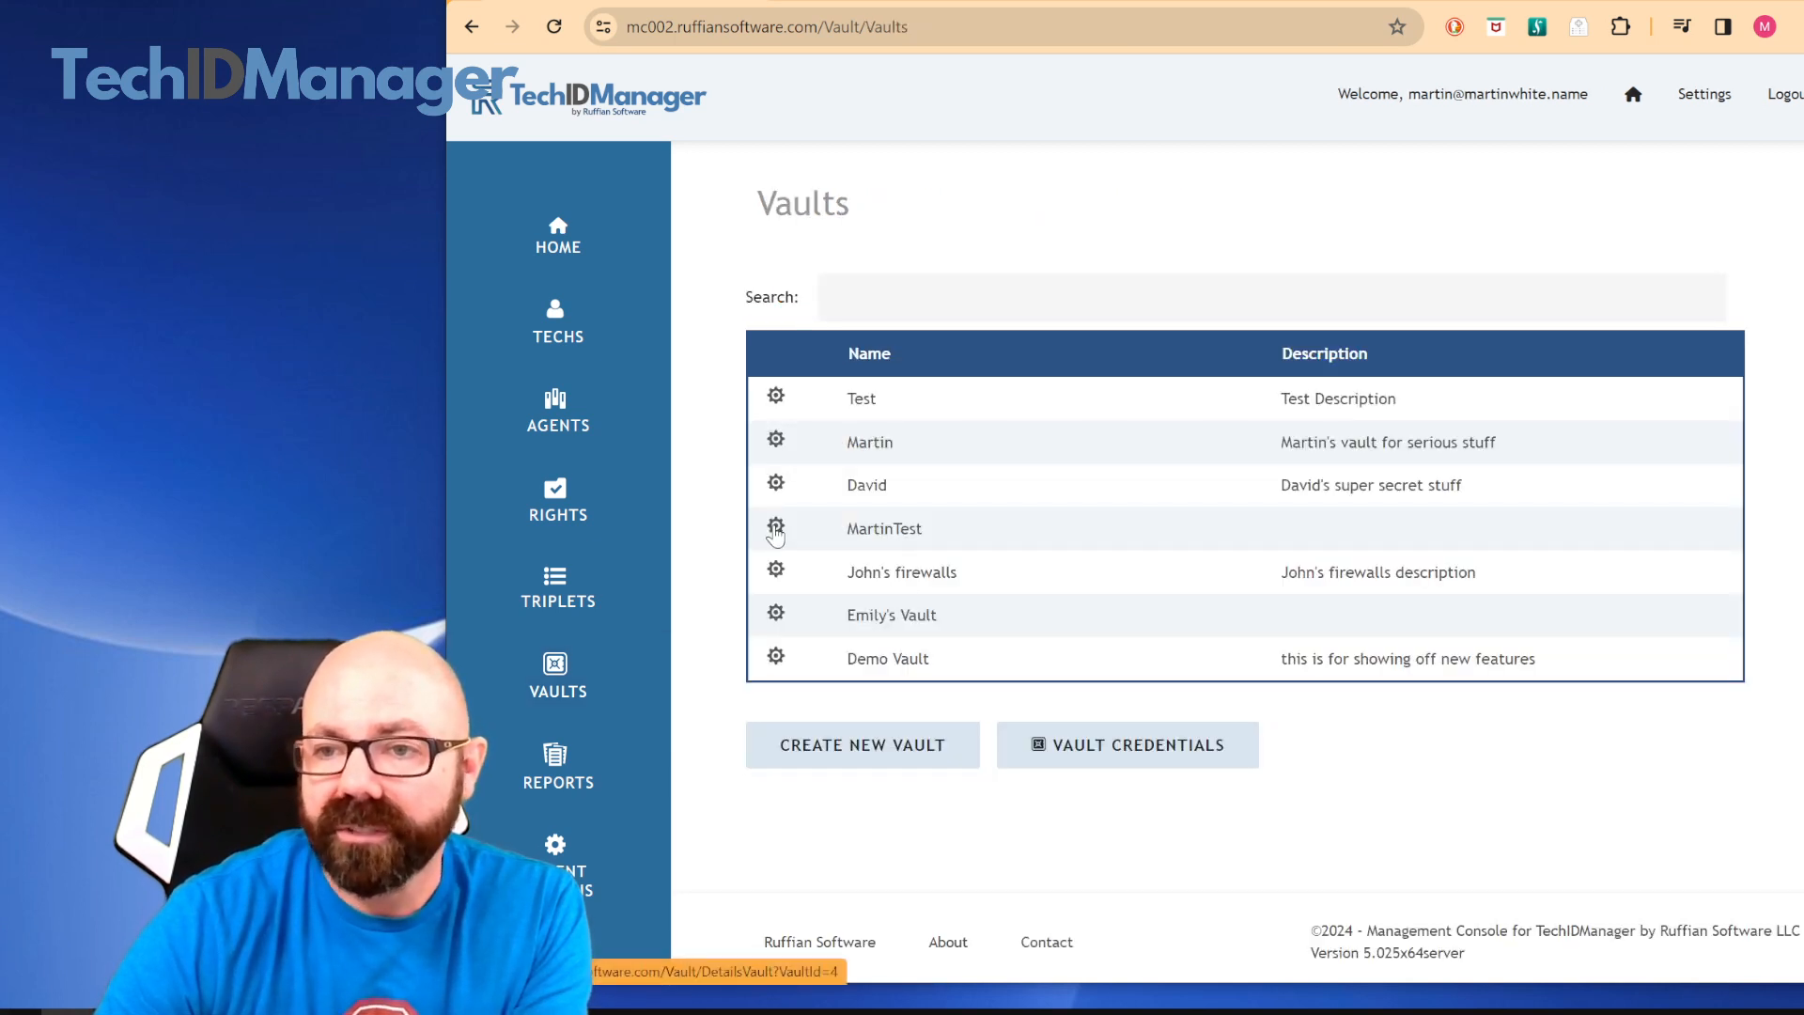
click(776, 657)
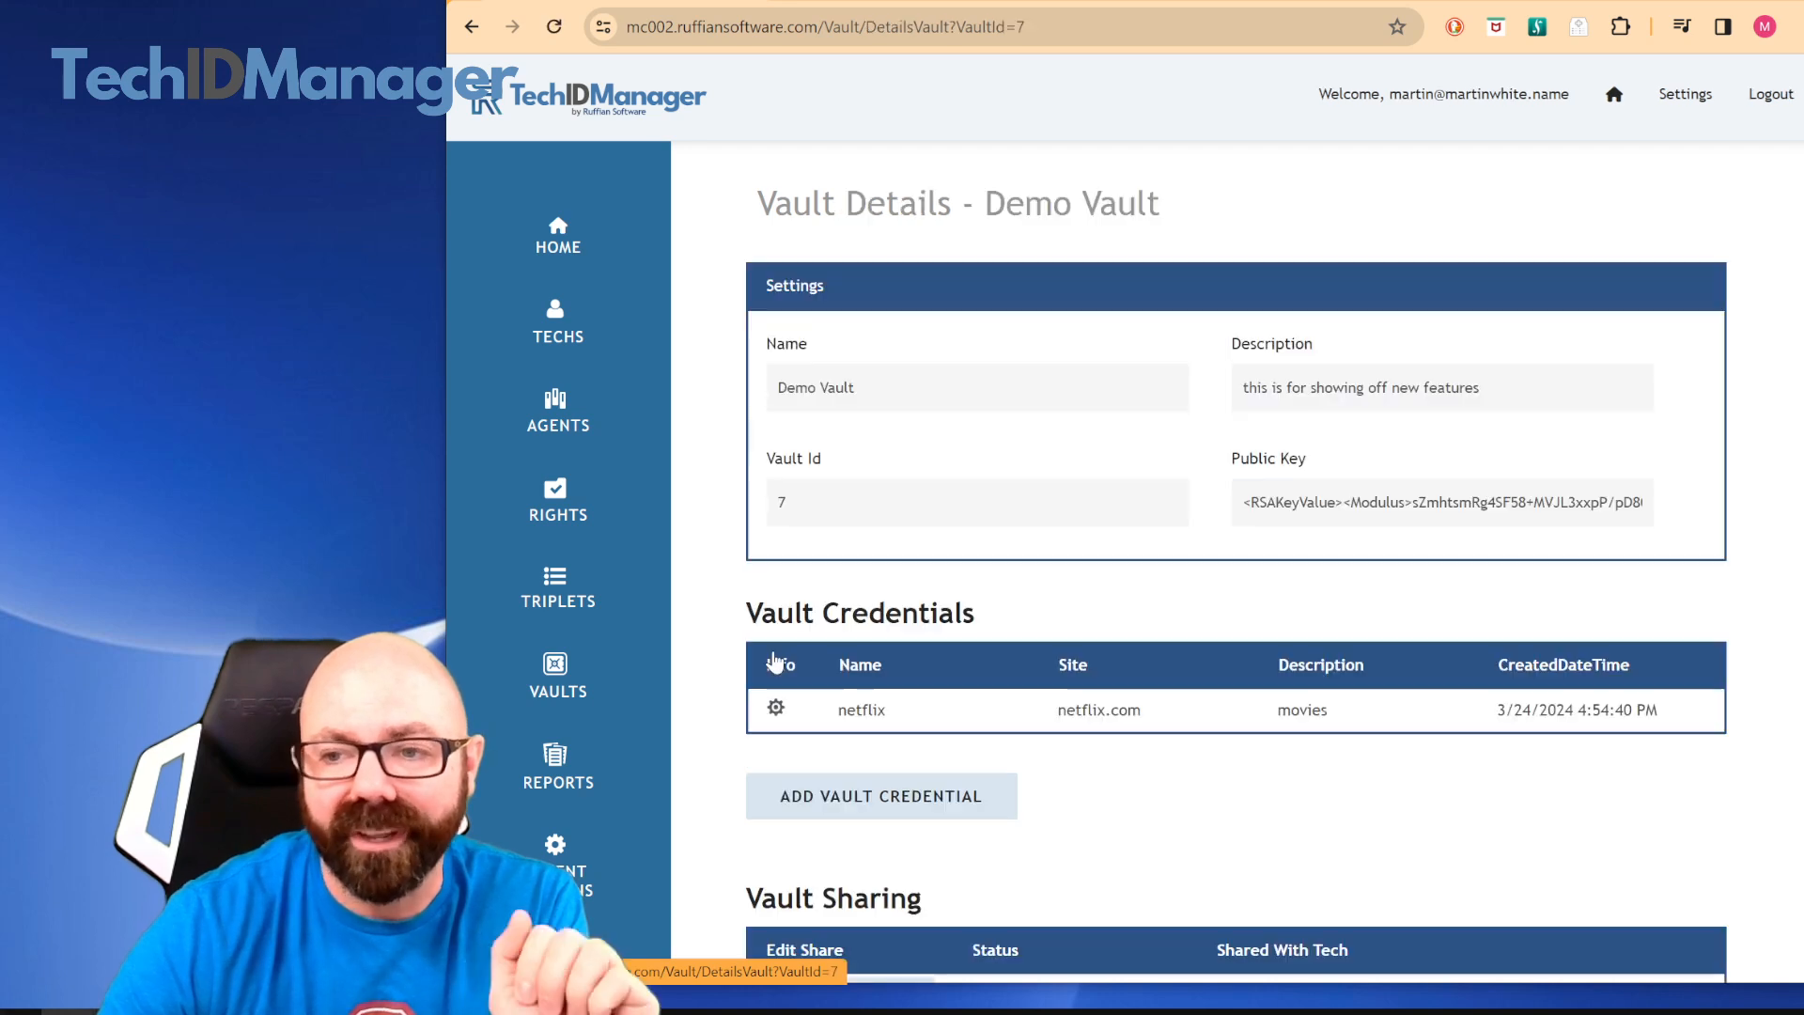
scroll(1175, 583, down, 5)
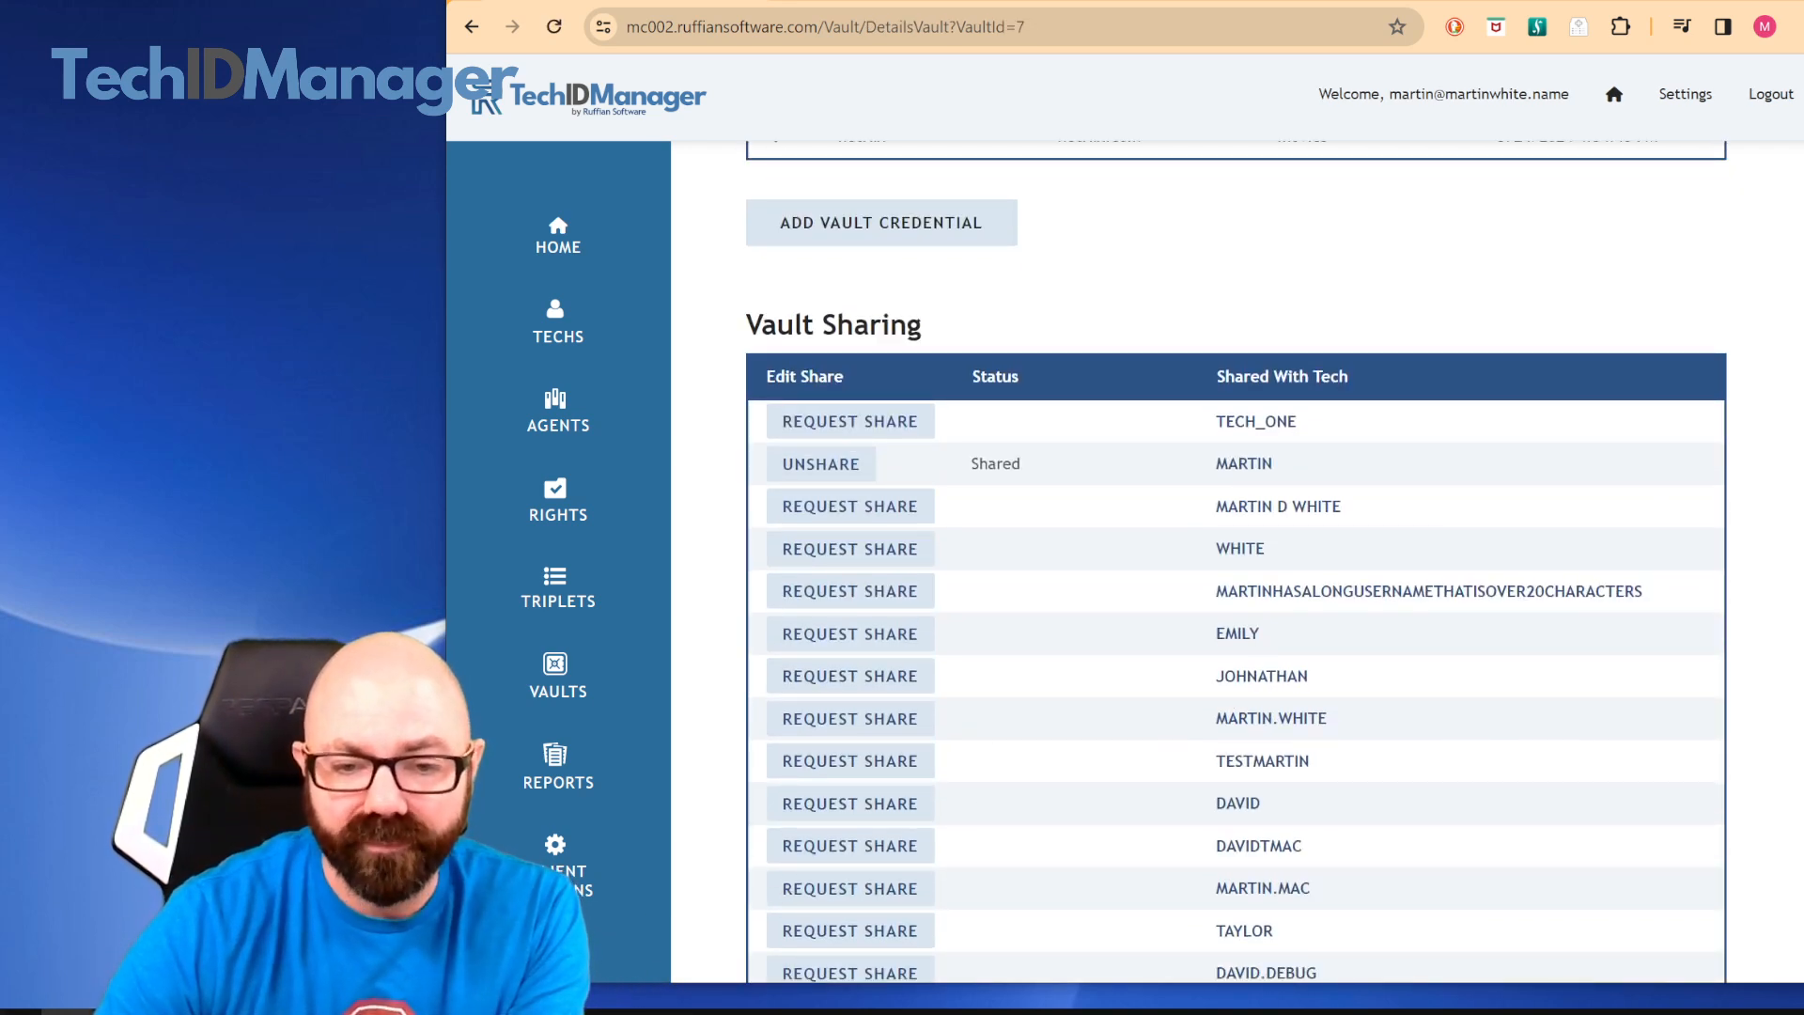
Switch to the TechIDManager desktop client, refresh the vault passwords, and show and hide the netflix credential's details
click(564, 1011)
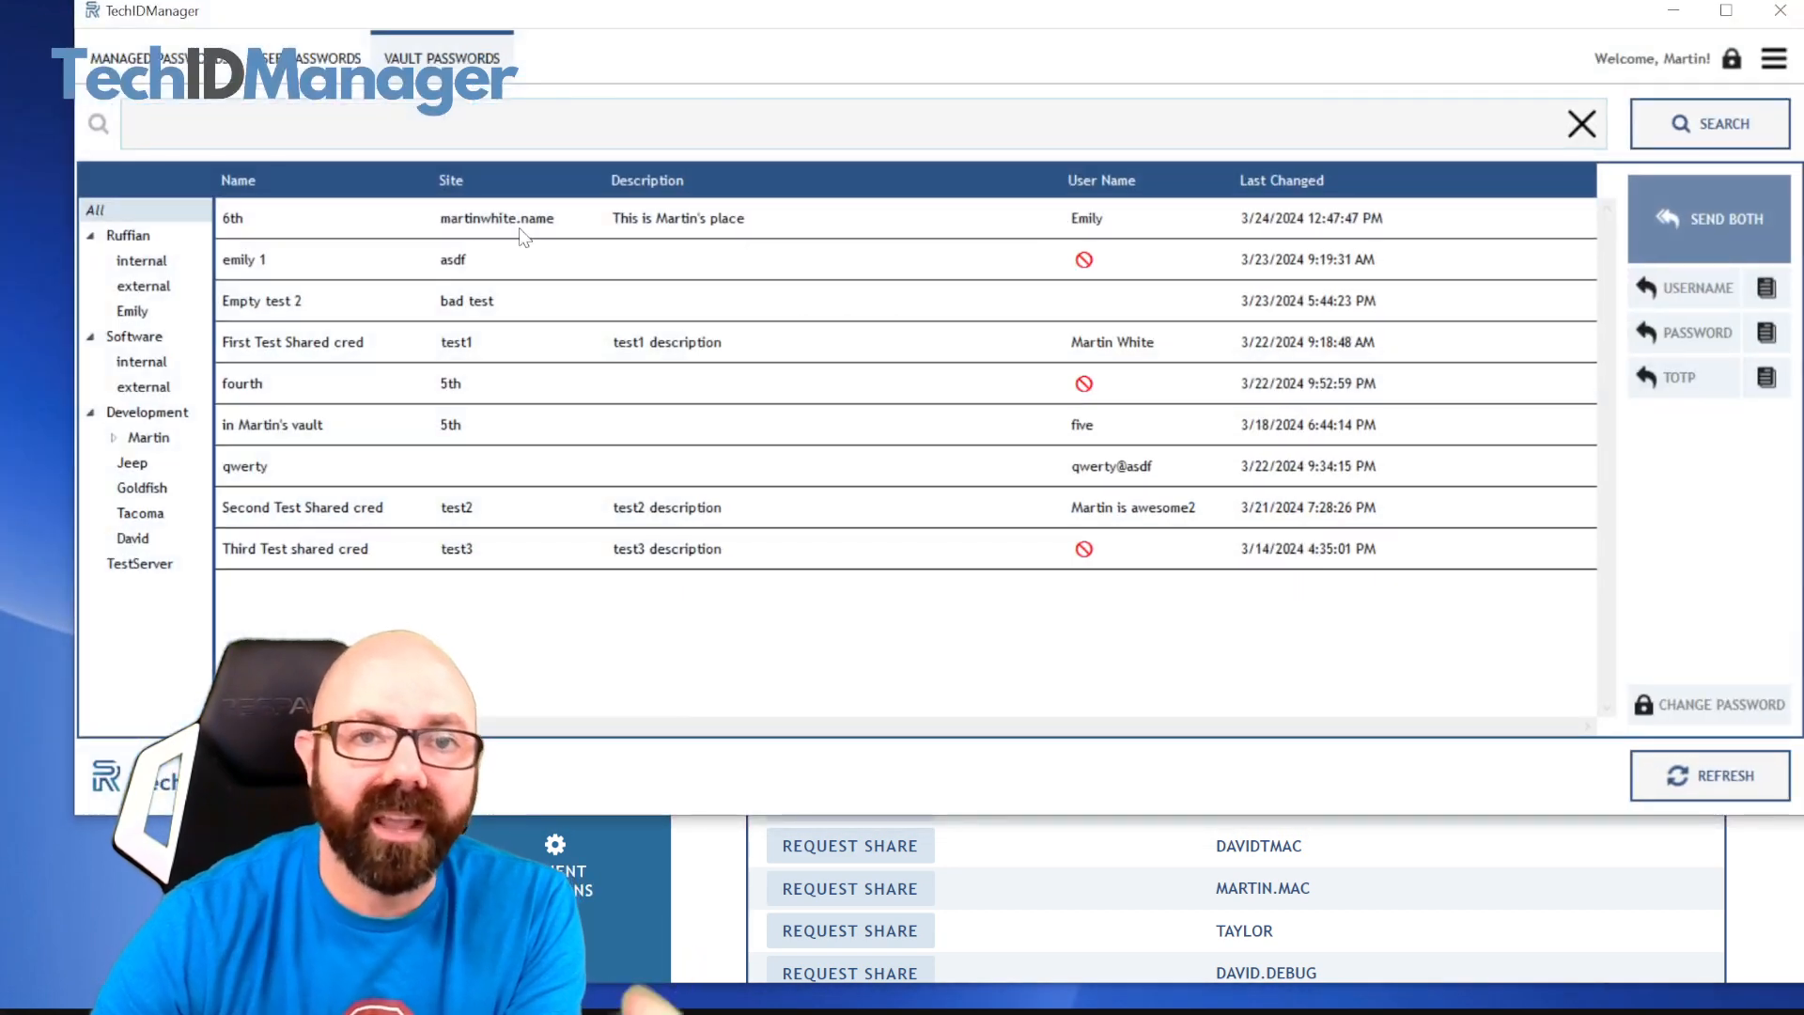
click(1717, 780)
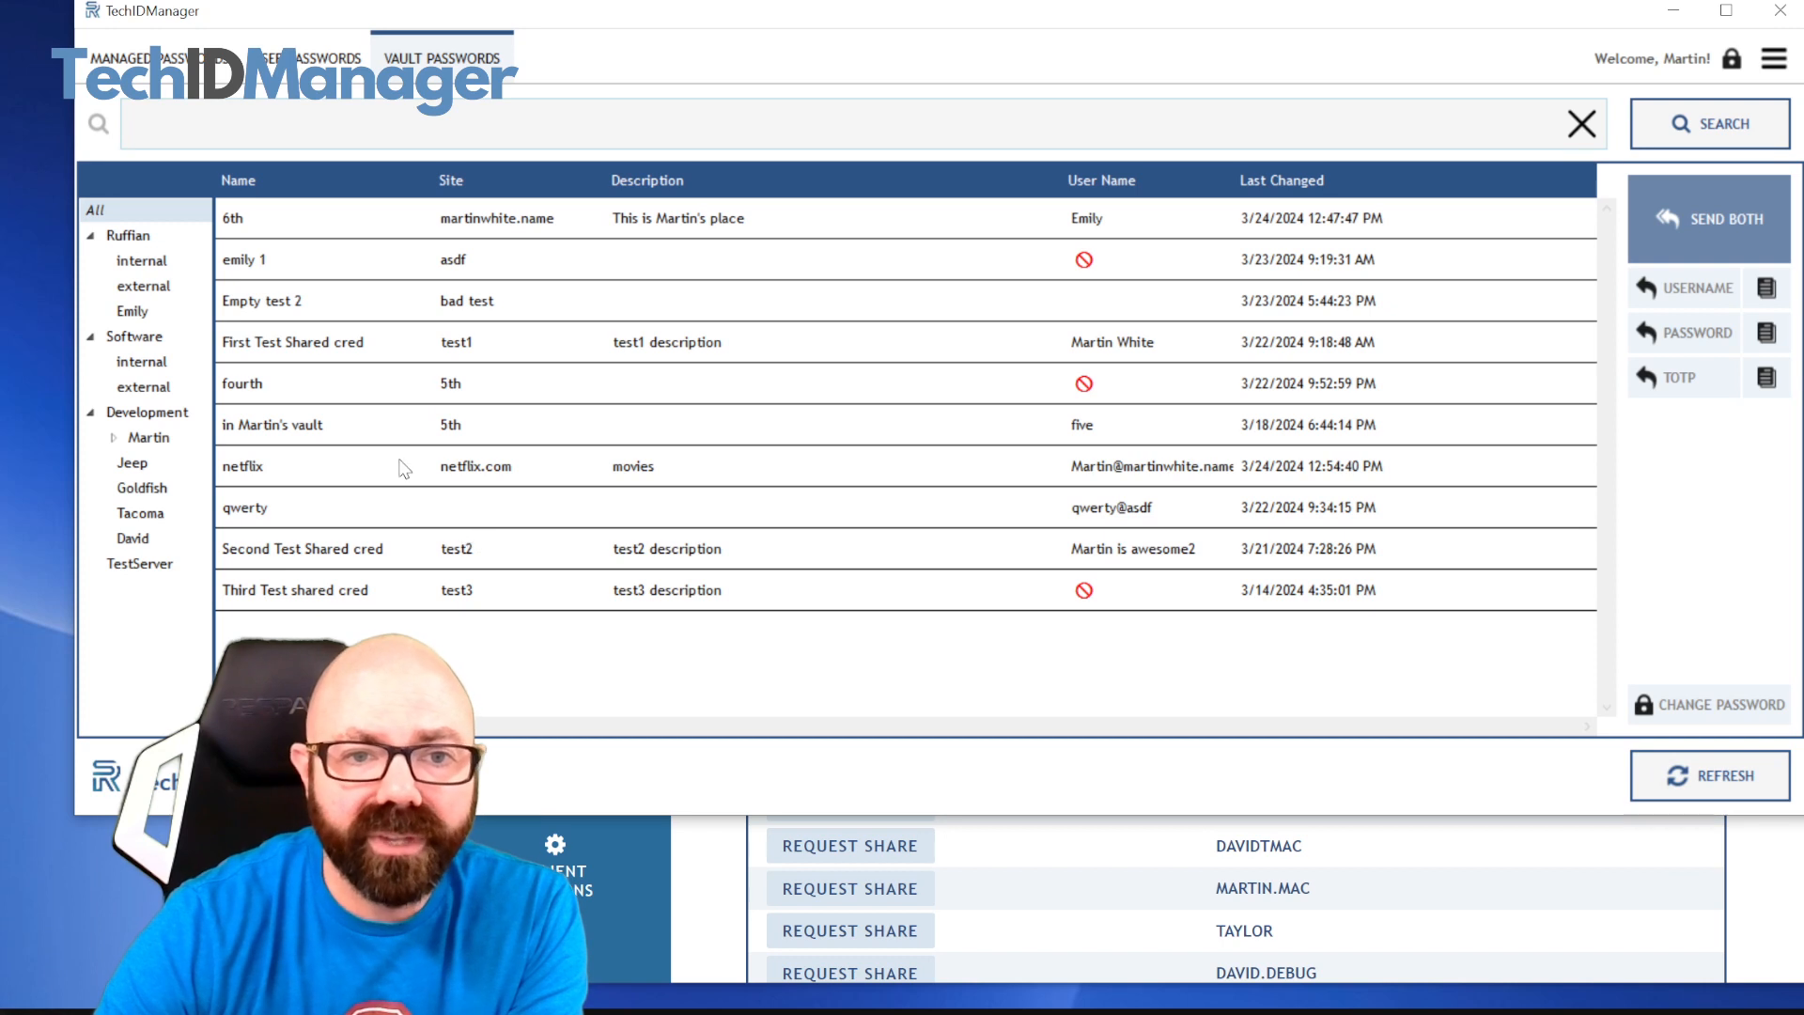
click(352, 467)
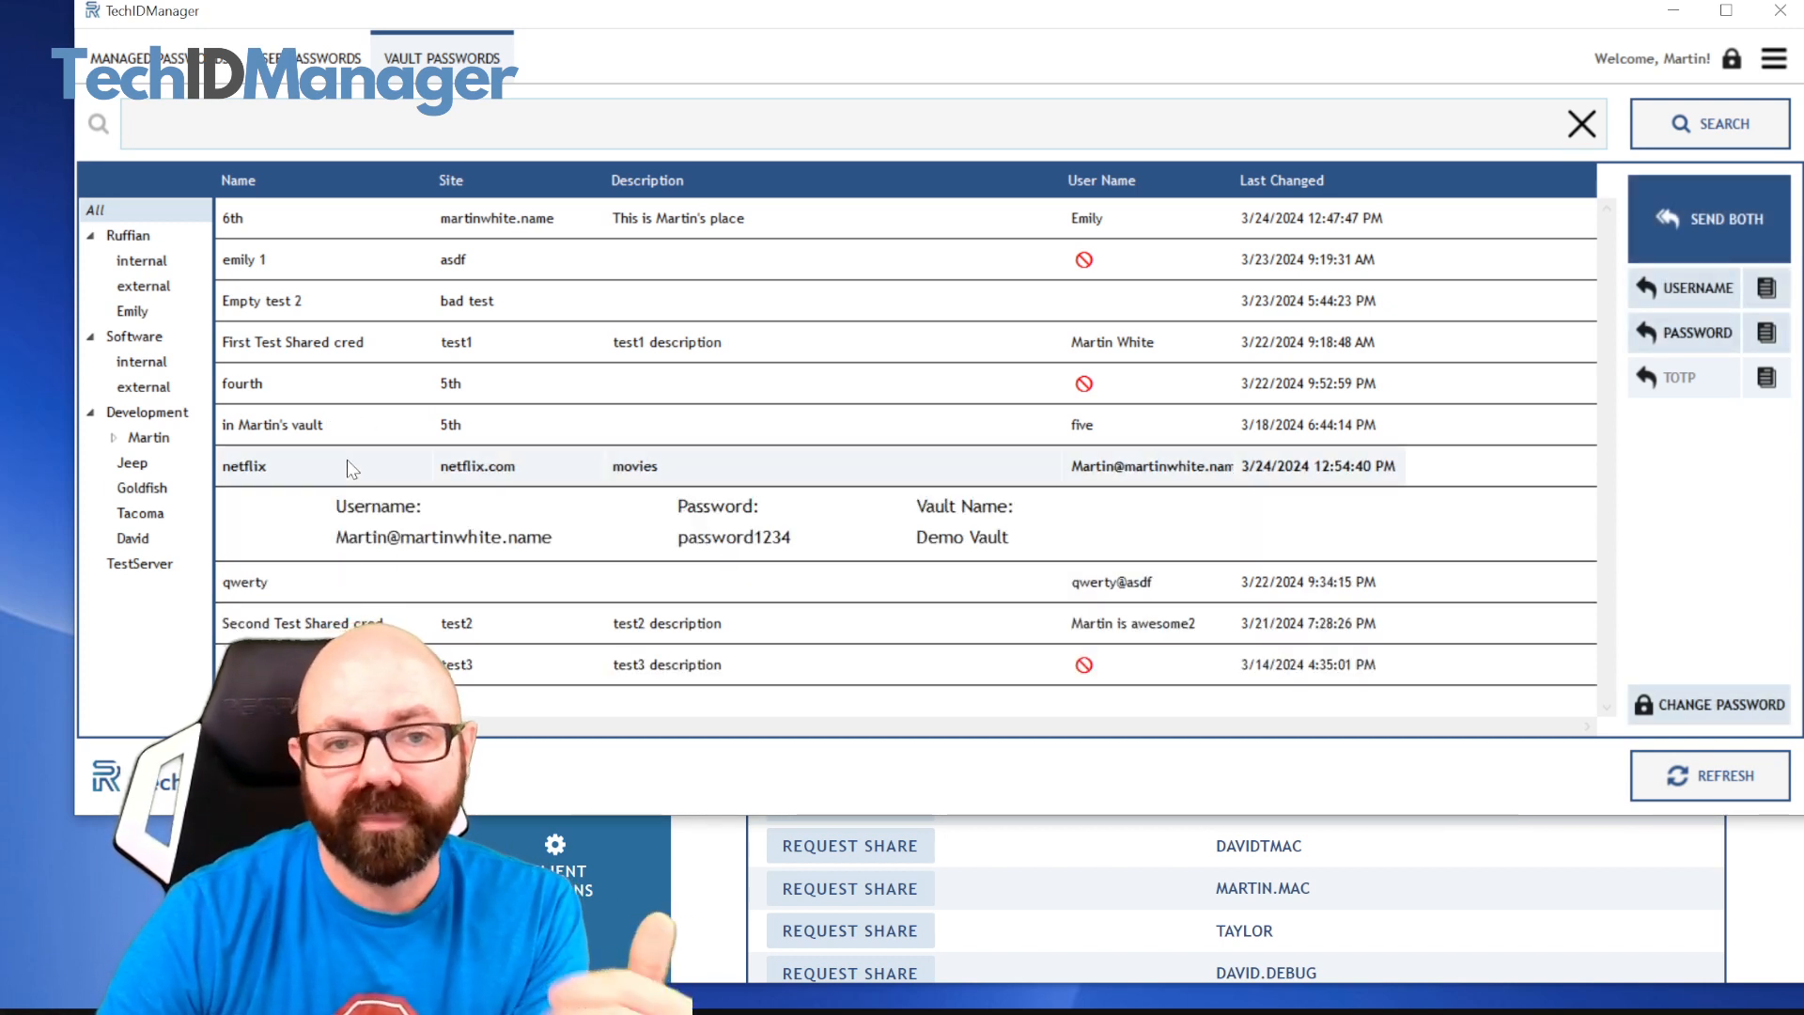
right_click(349, 466)
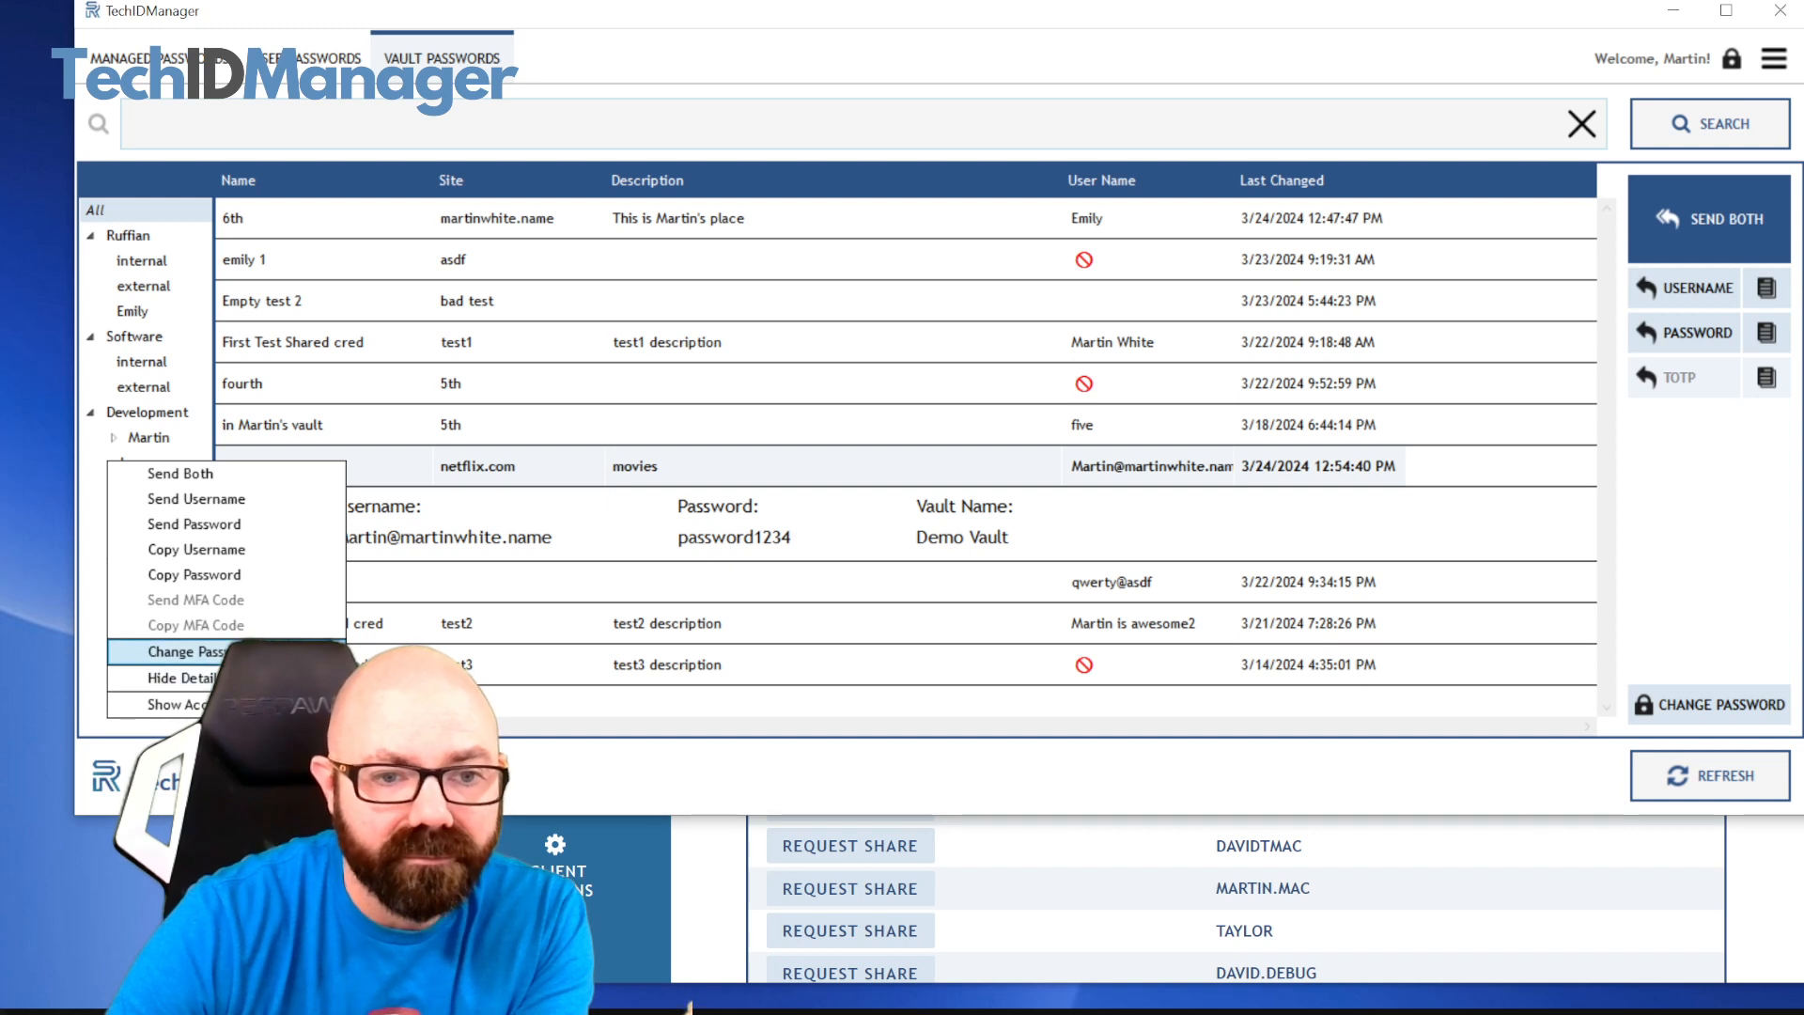
click(282, 678)
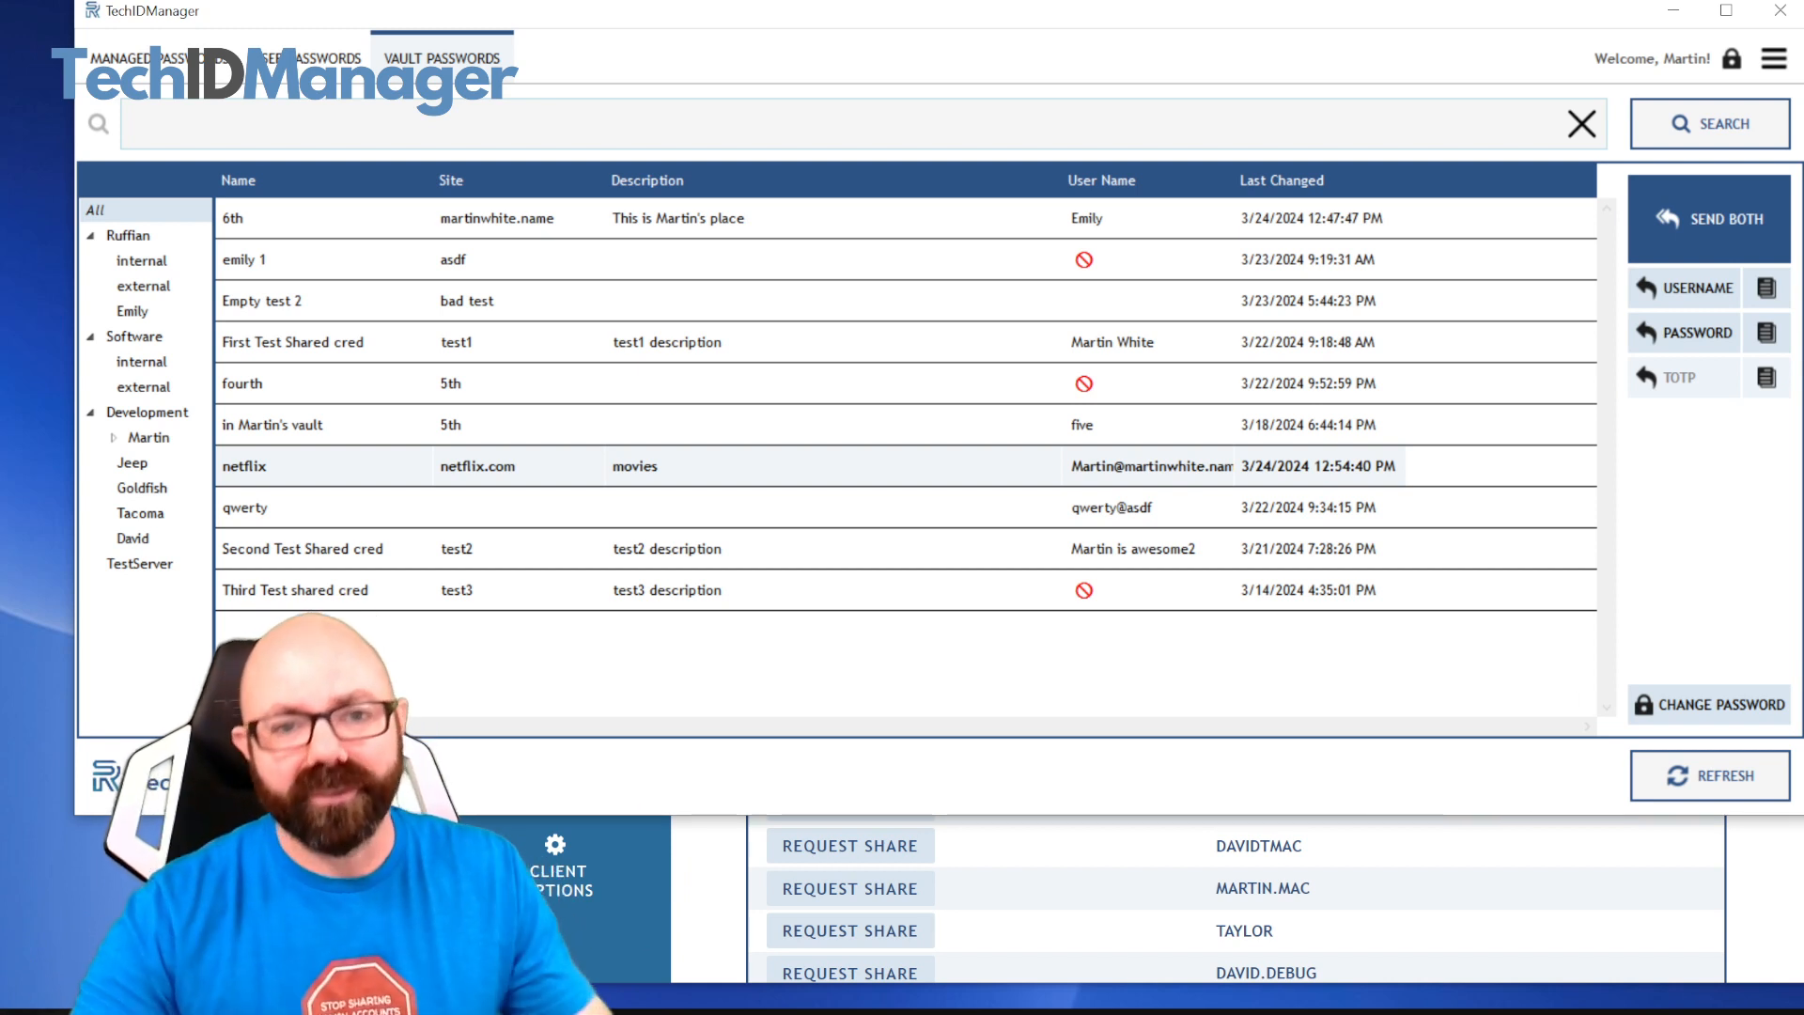
Look through neighbouring vault credentials, return to netflix and show its details again
click(556, 428)
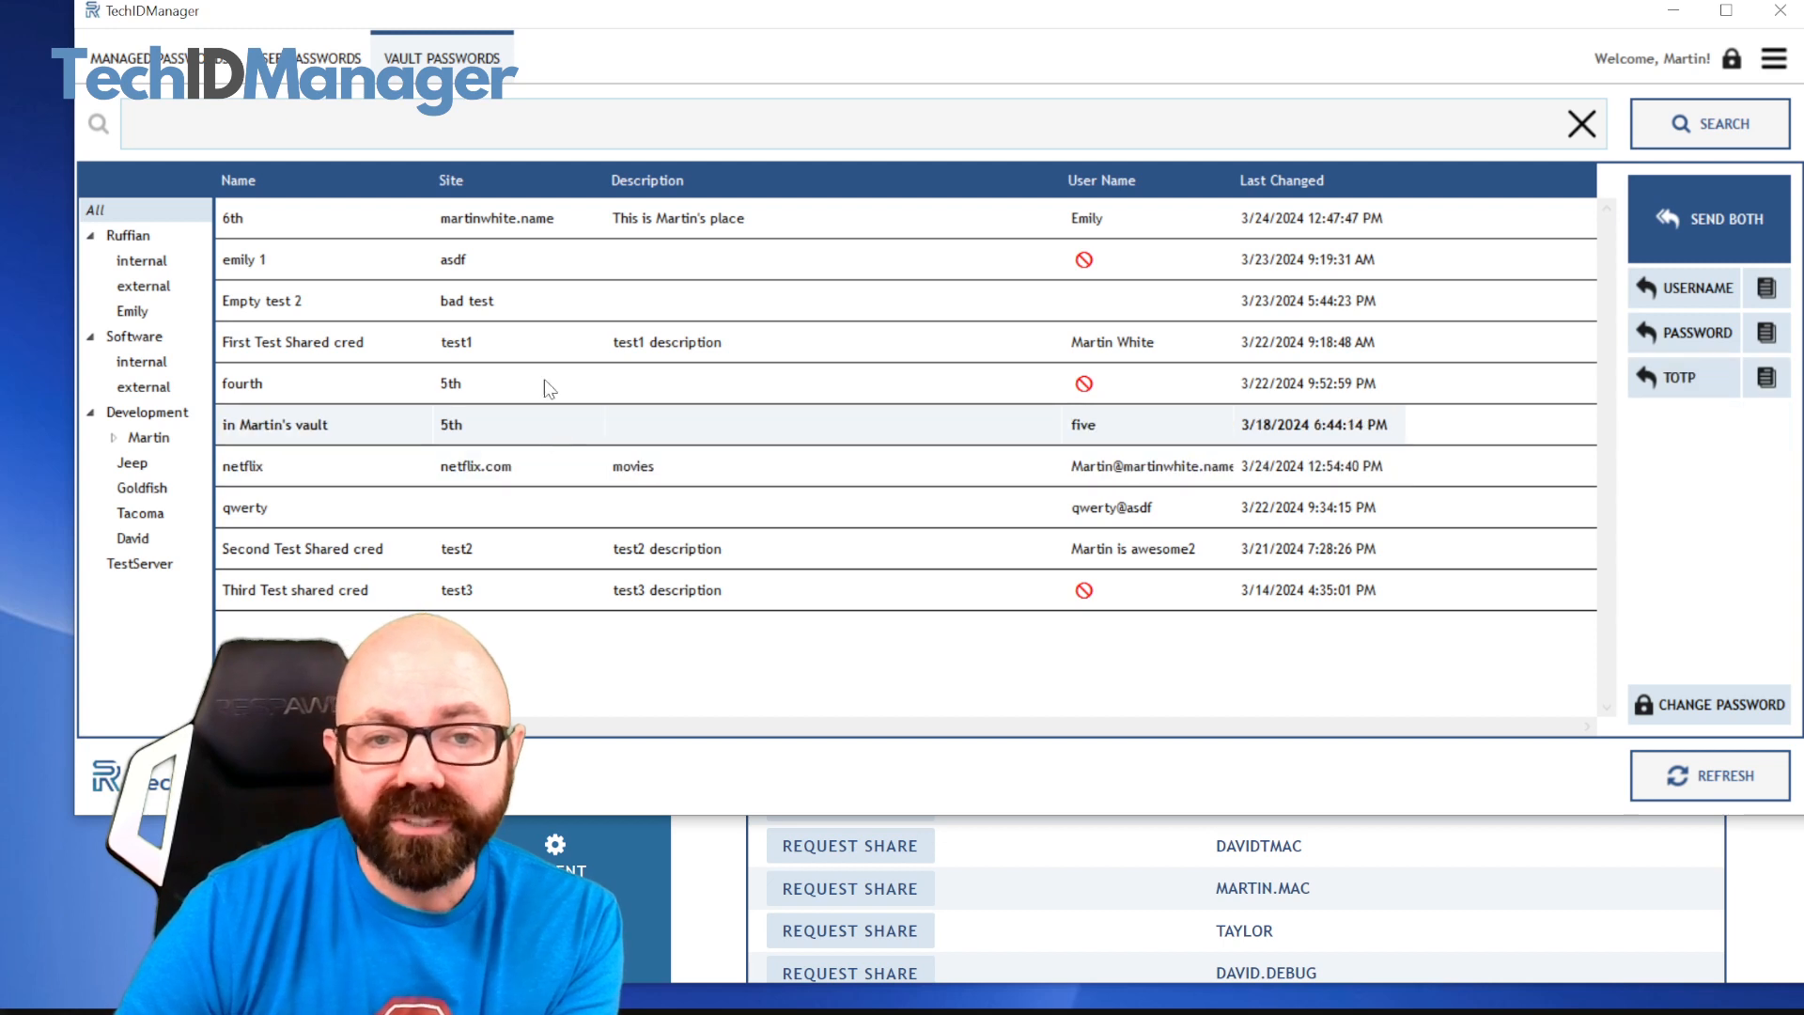
click(550, 386)
click(550, 342)
click(542, 467)
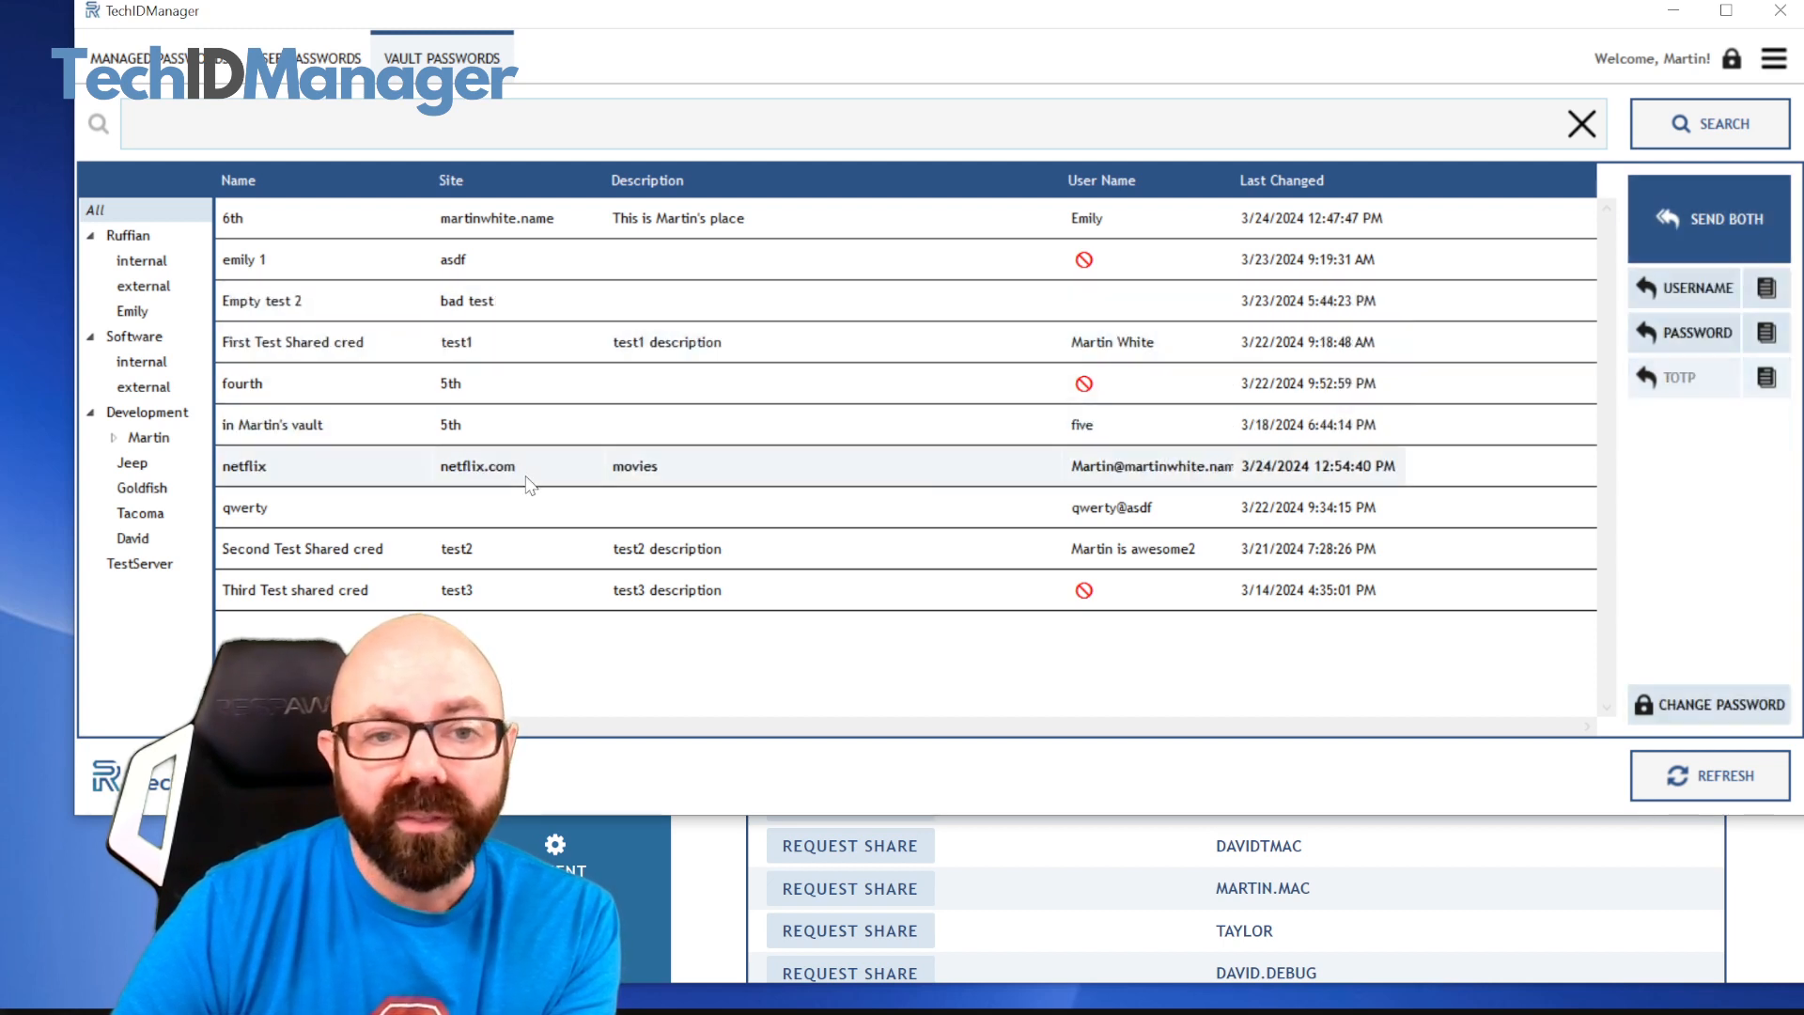
right_click(539, 465)
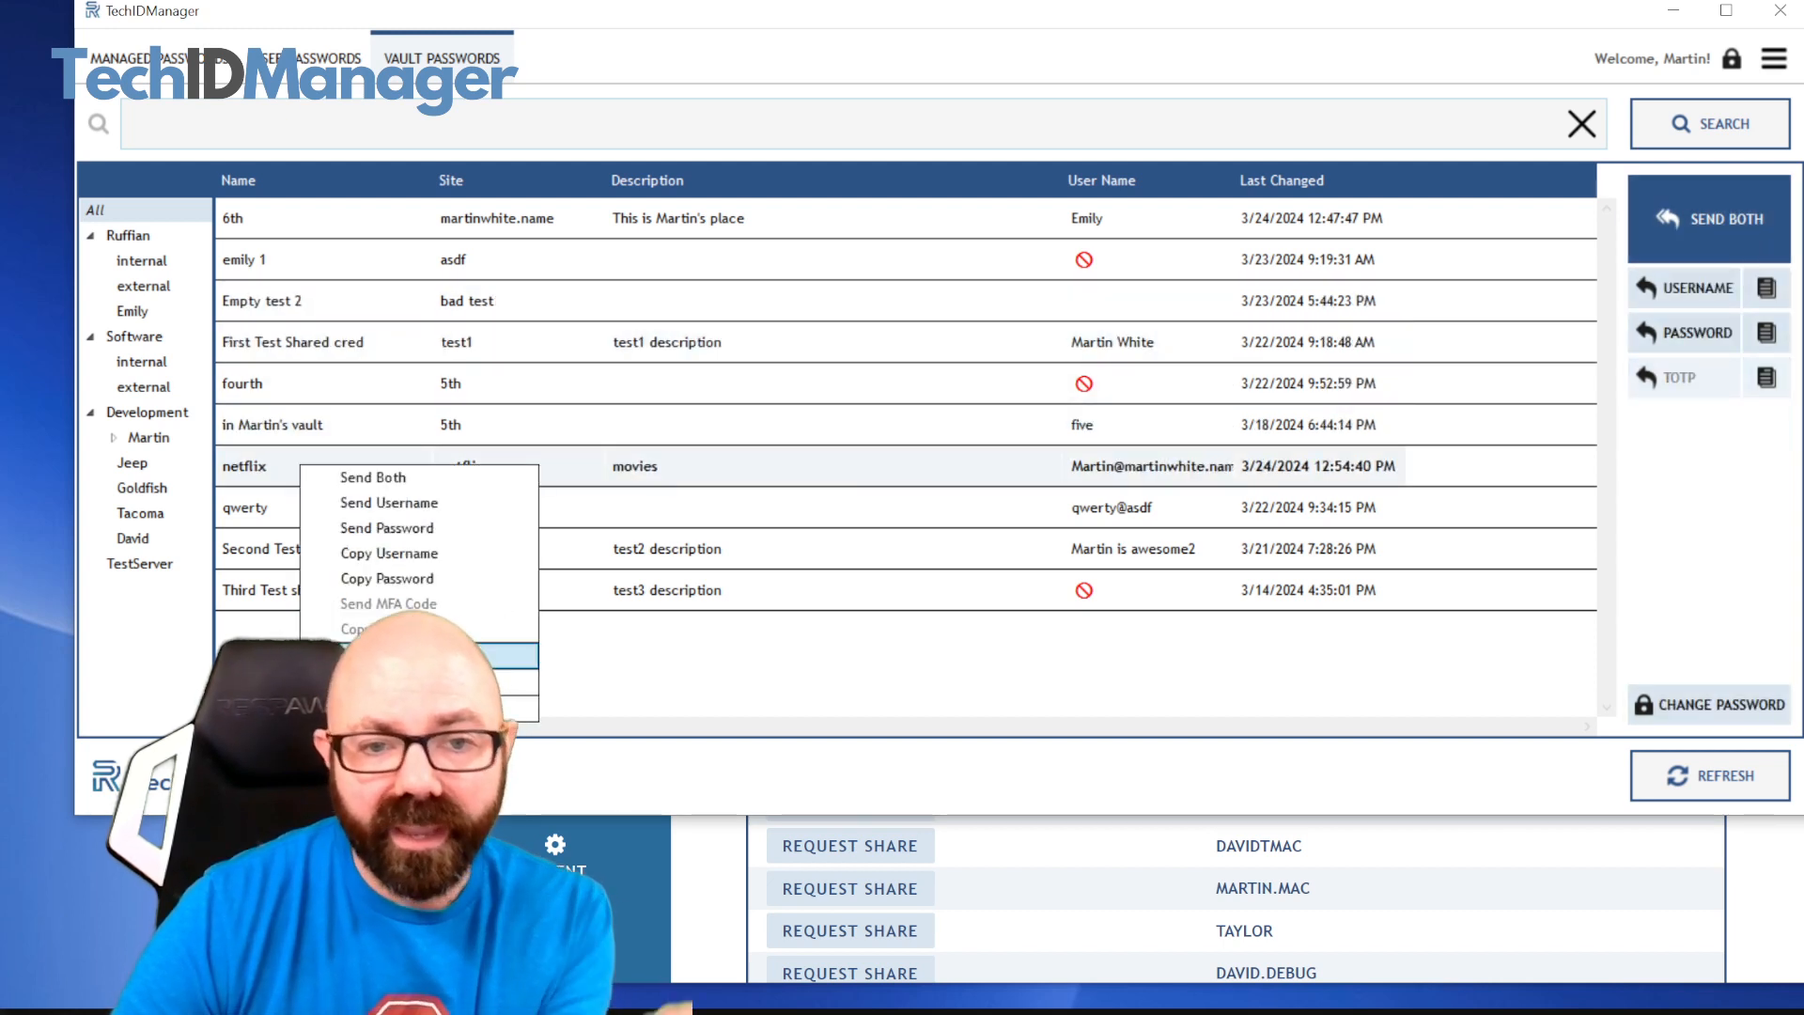
click(476, 687)
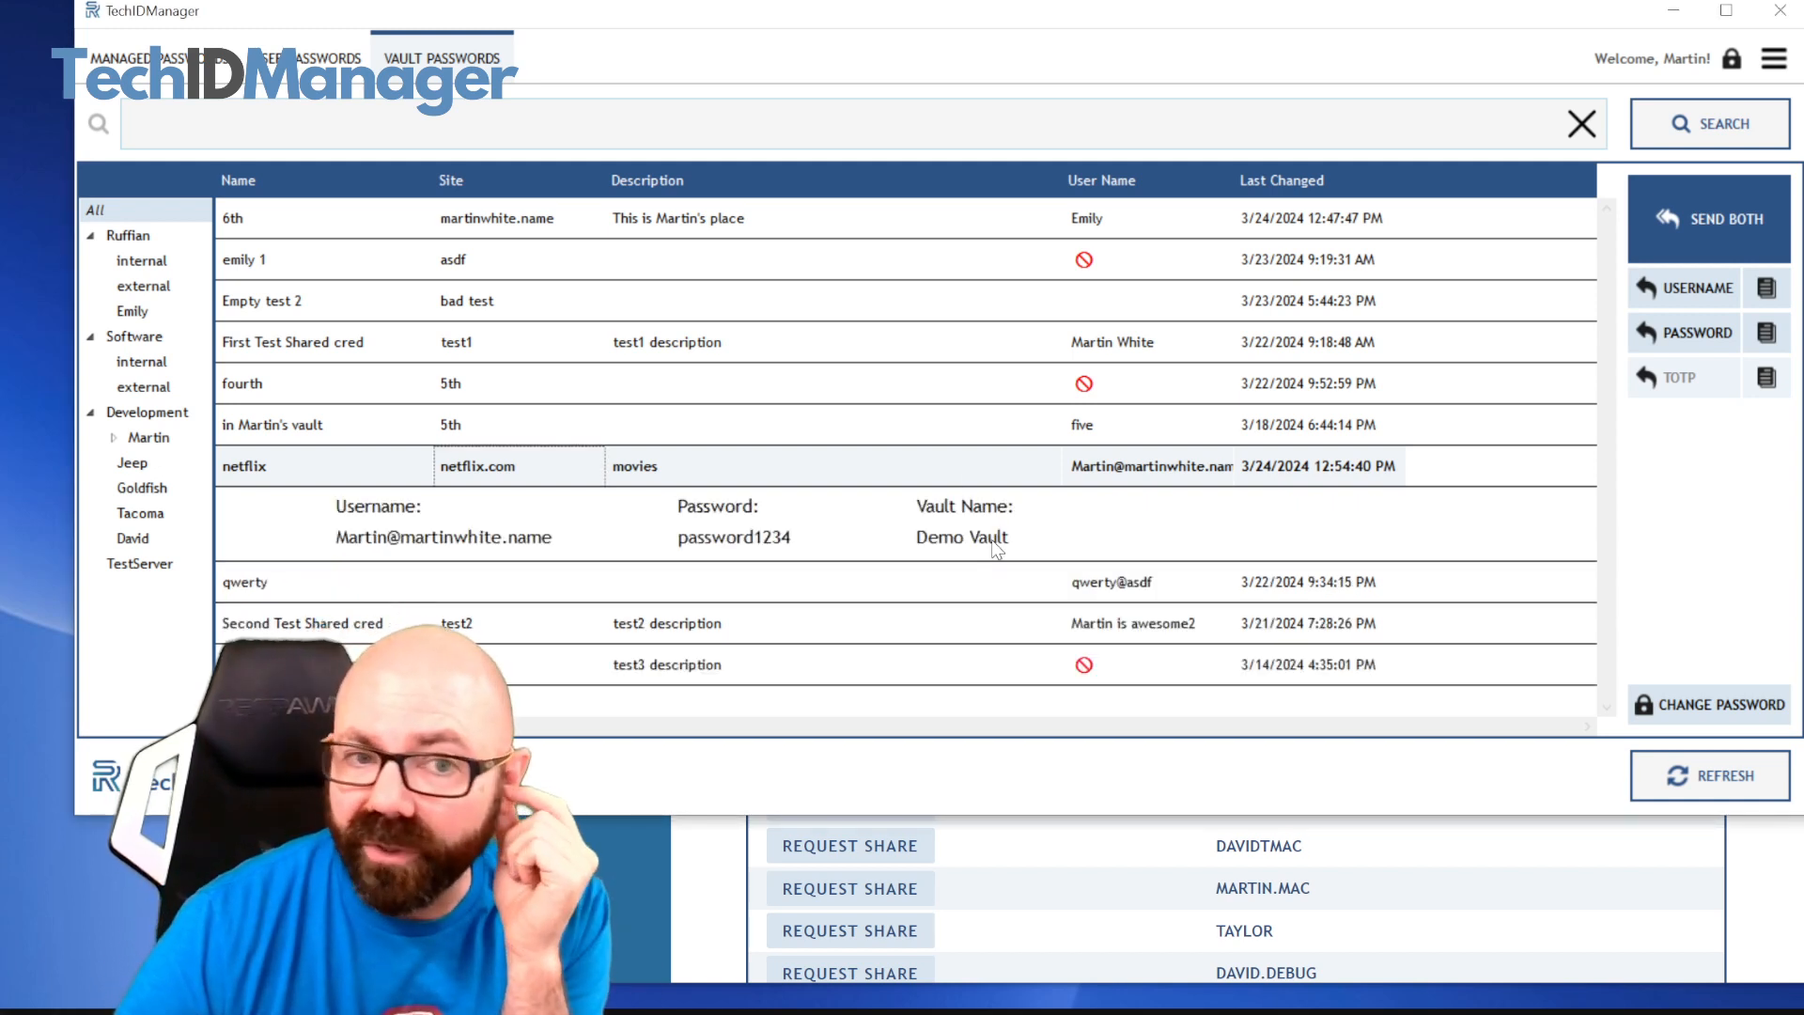
Check the details and sharing status of the "fourth" credential and the details of "First Test Shared cred"
click(954, 385)
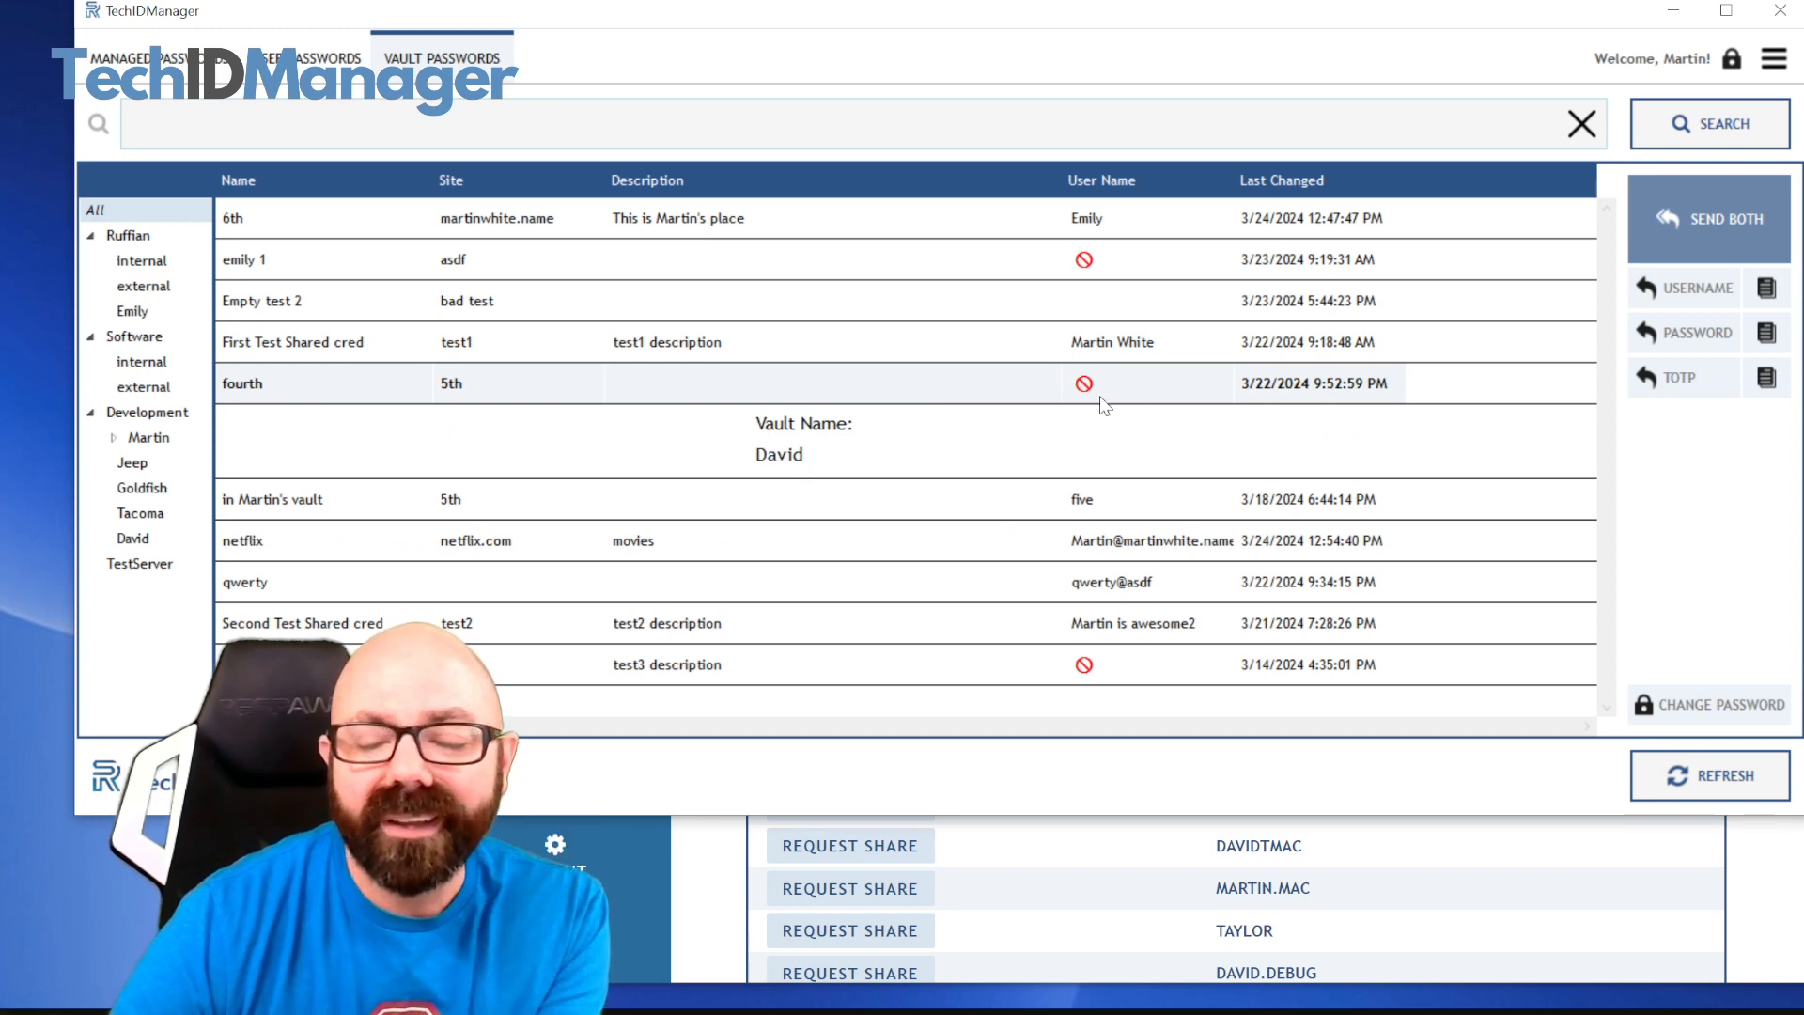
mouse_move(1101, 398)
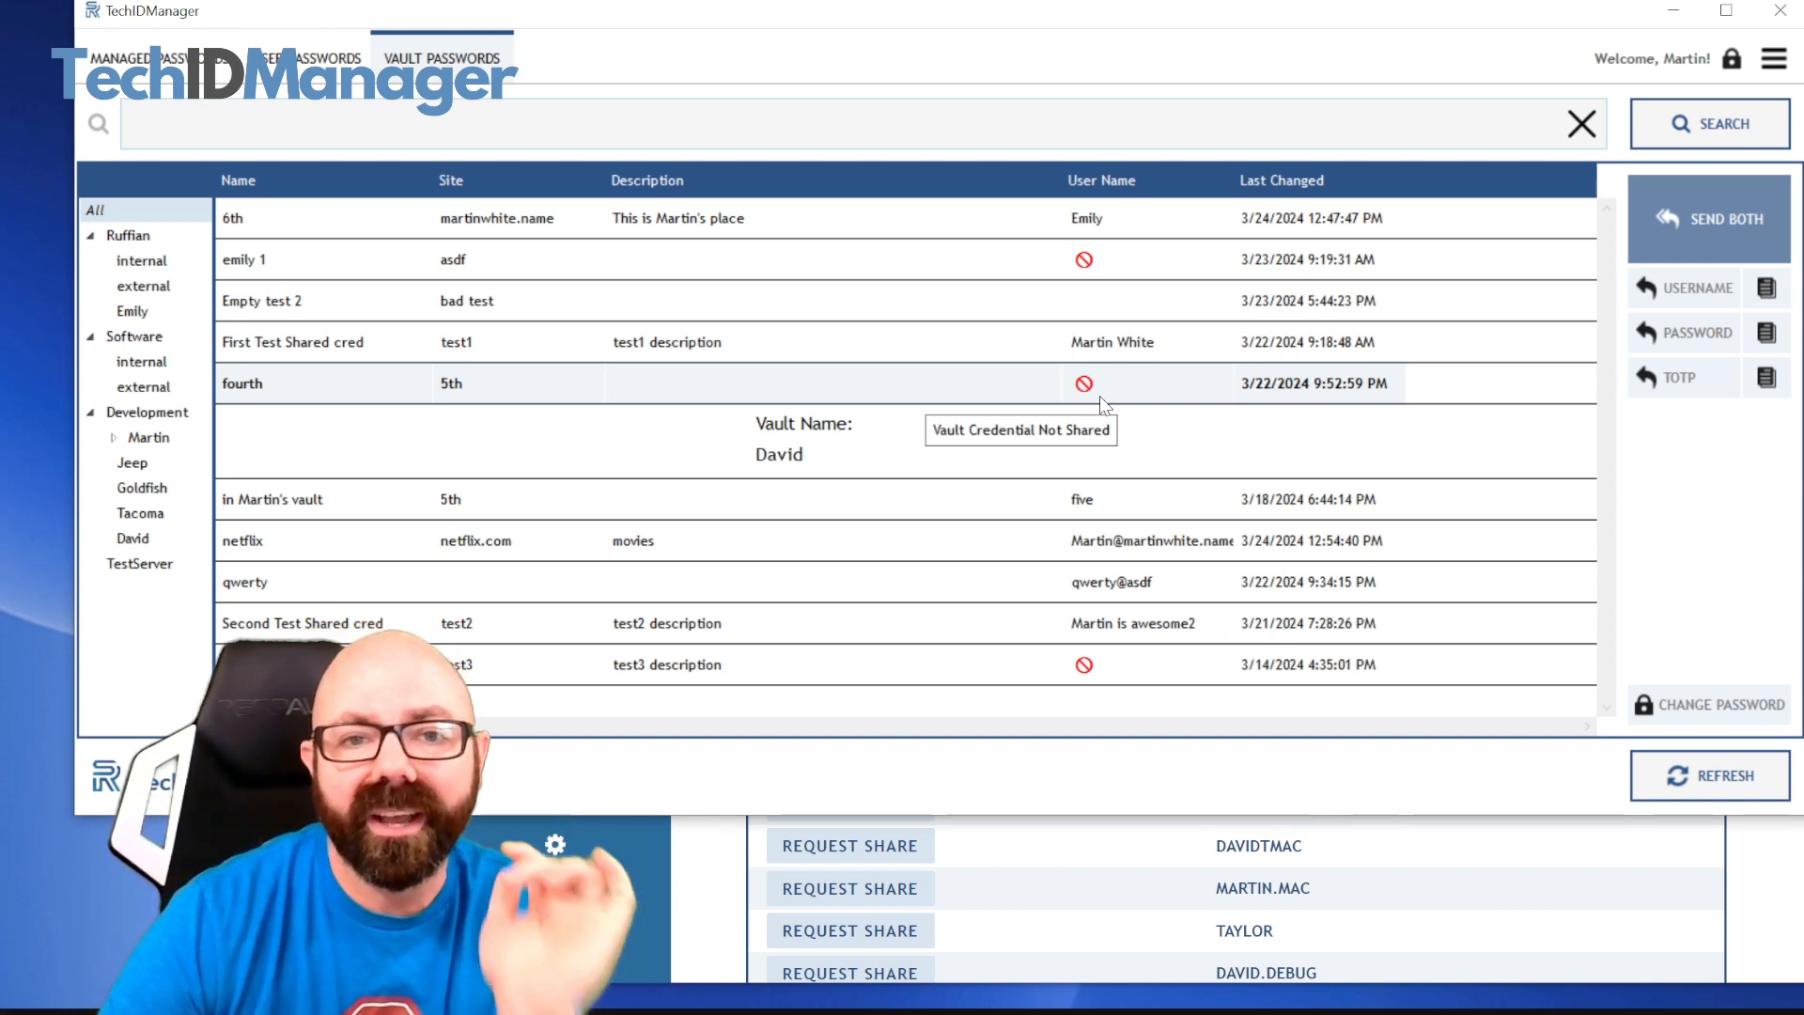
click(661, 344)
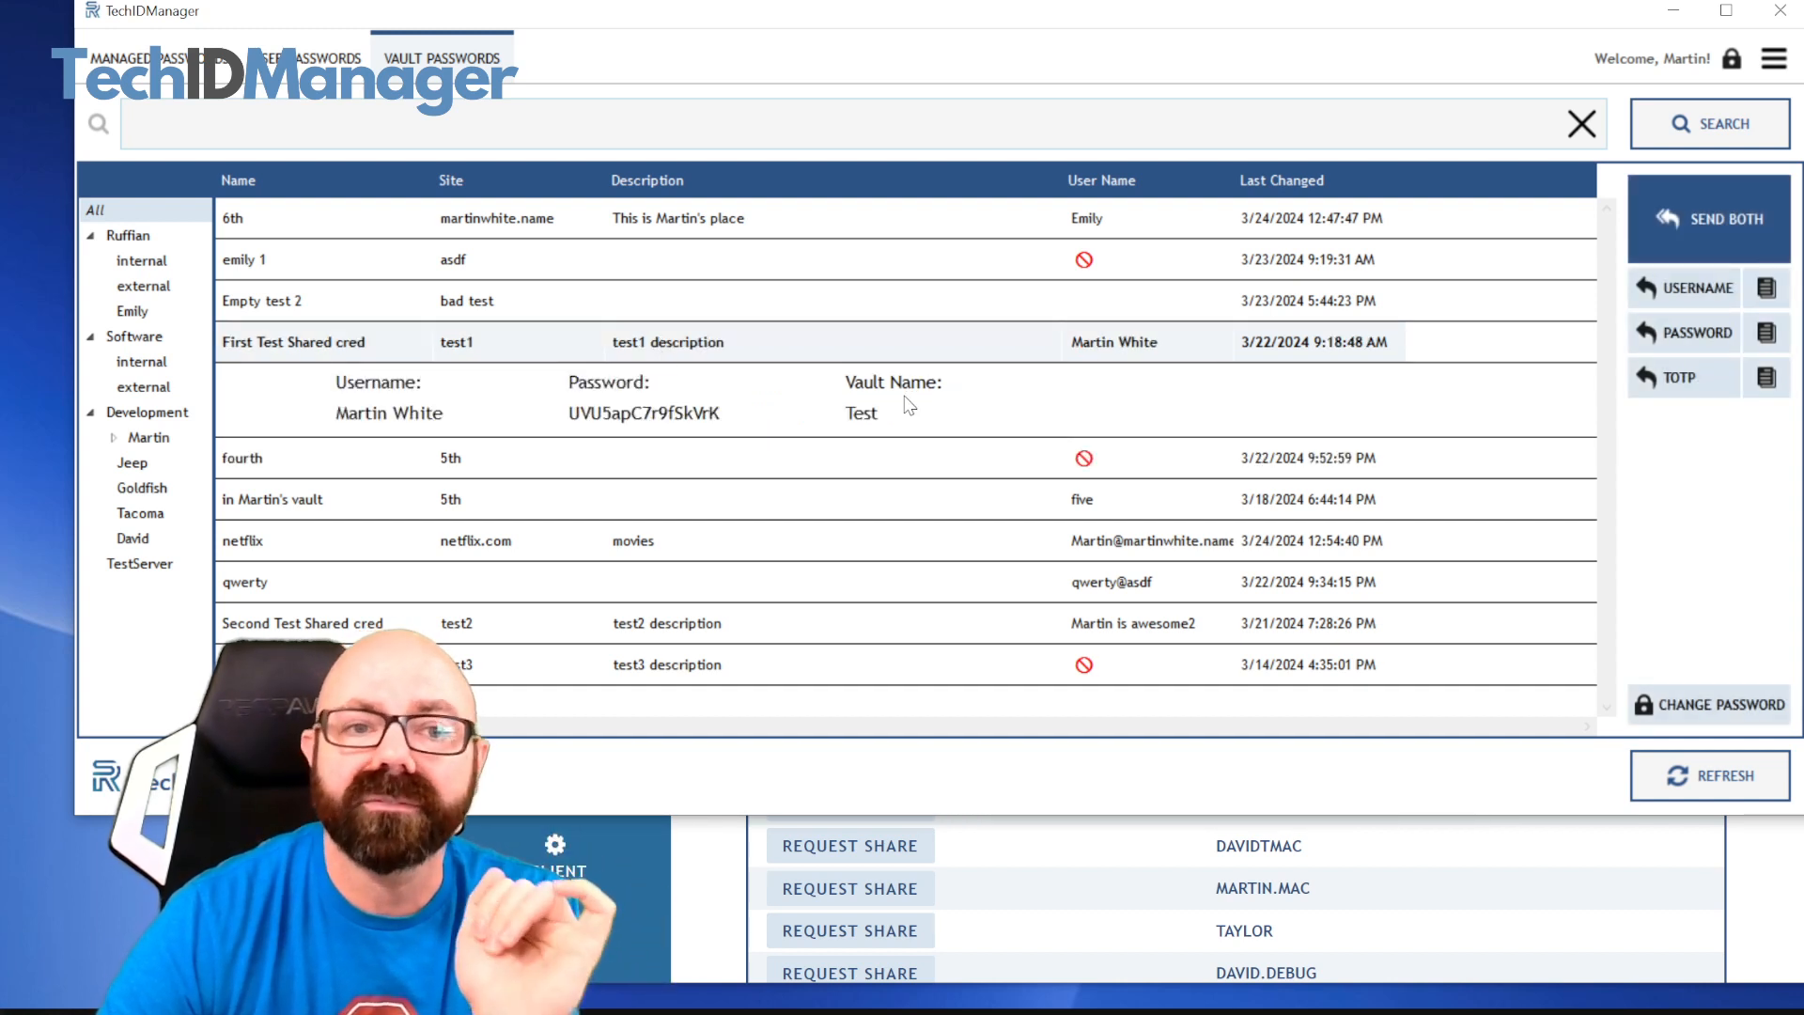
Filter the vault passwords to the Development.Martin leaf and hide the details of "First Test Shared cred"
click(143, 440)
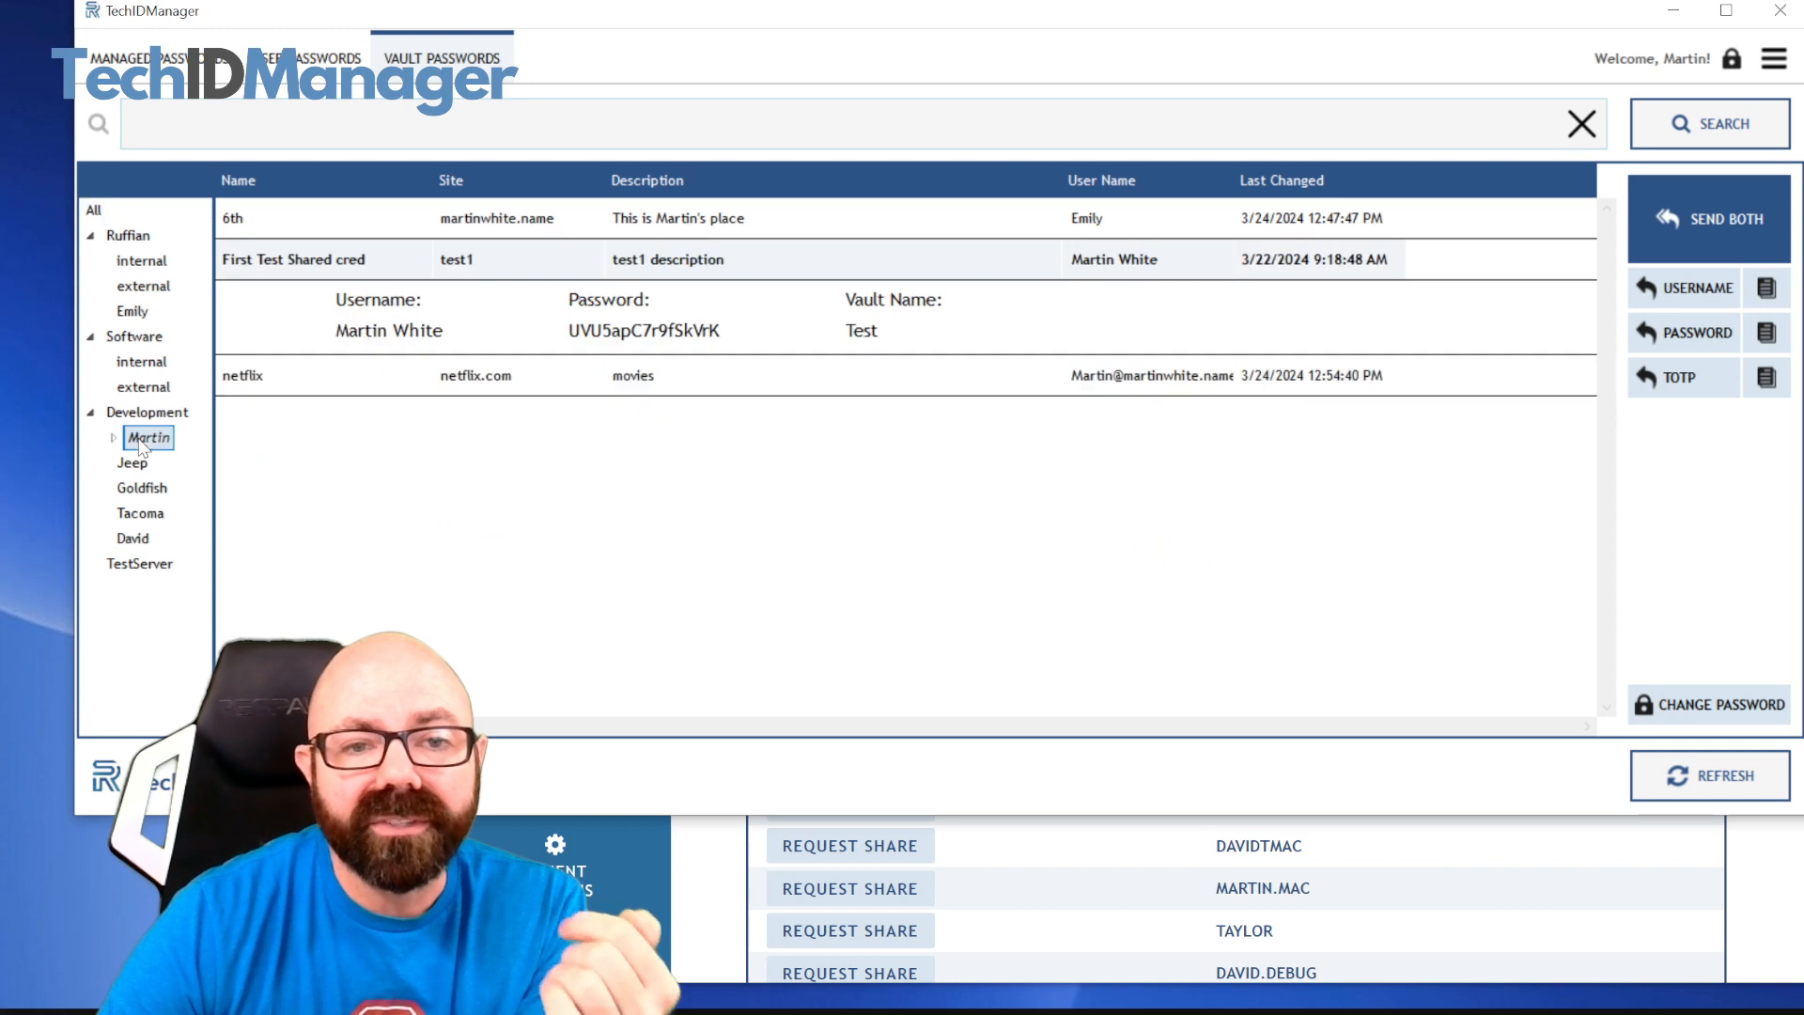
right_click(352, 269)
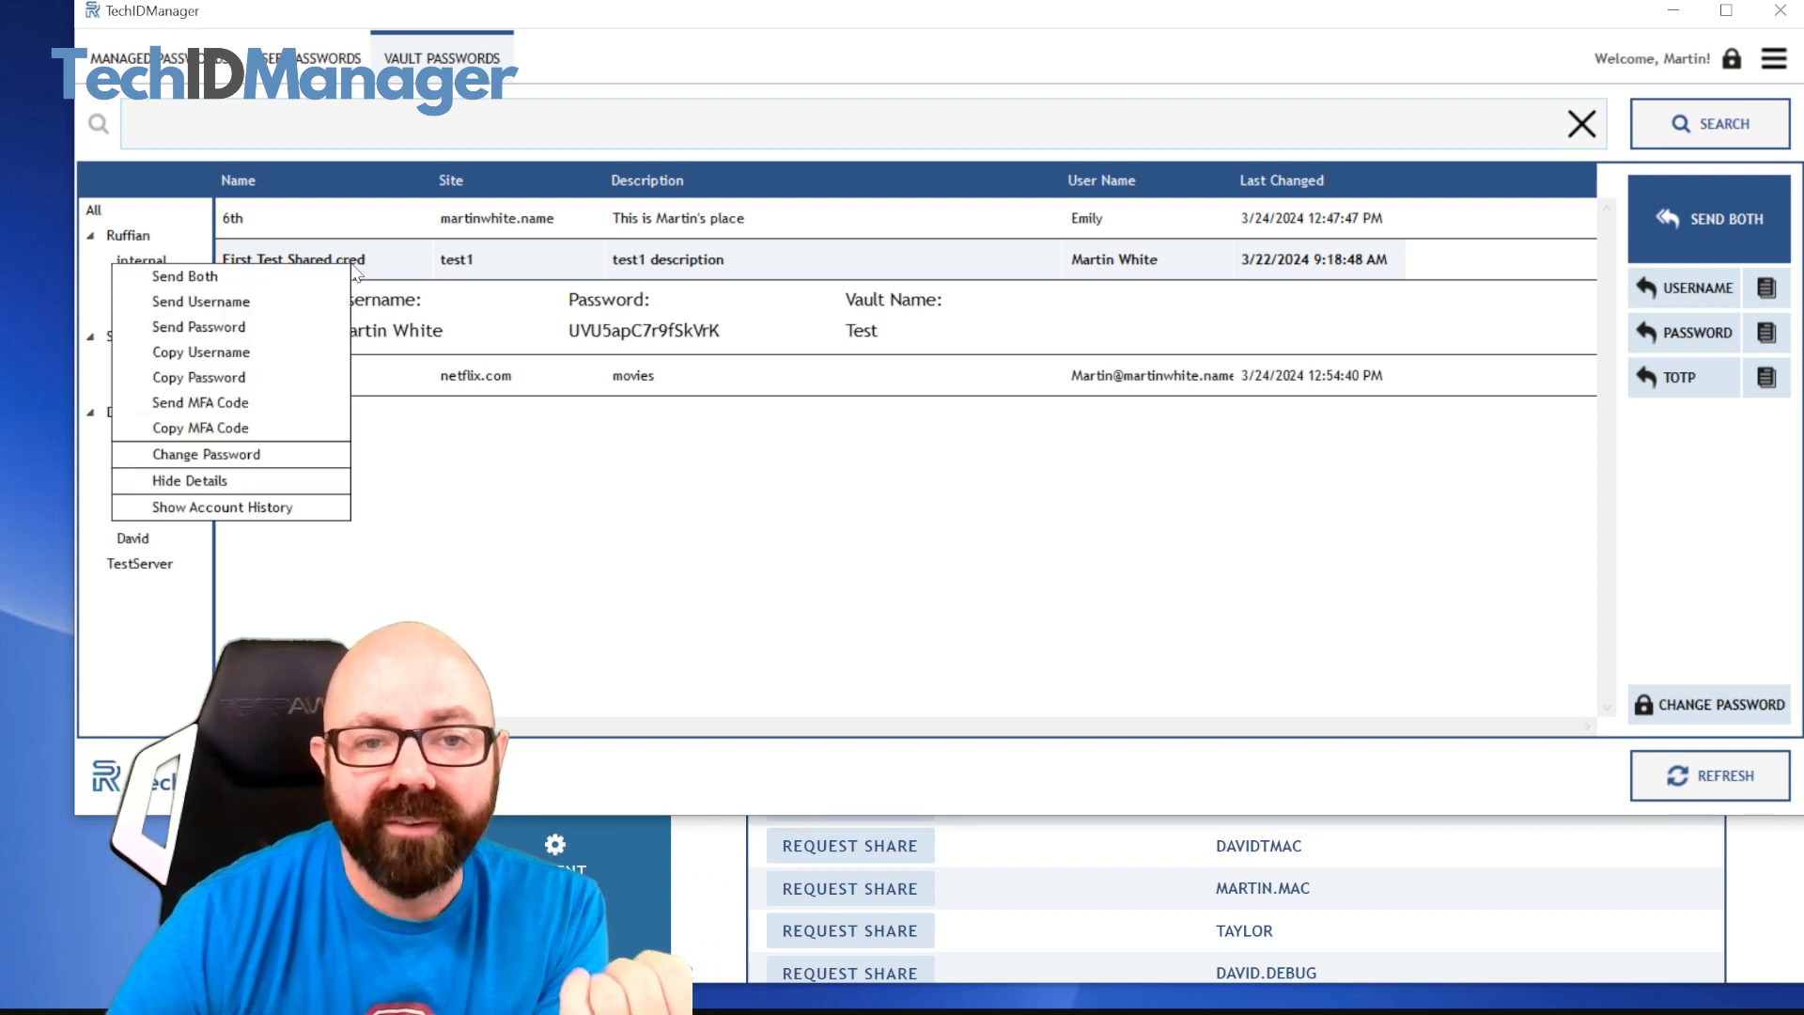
click(299, 477)
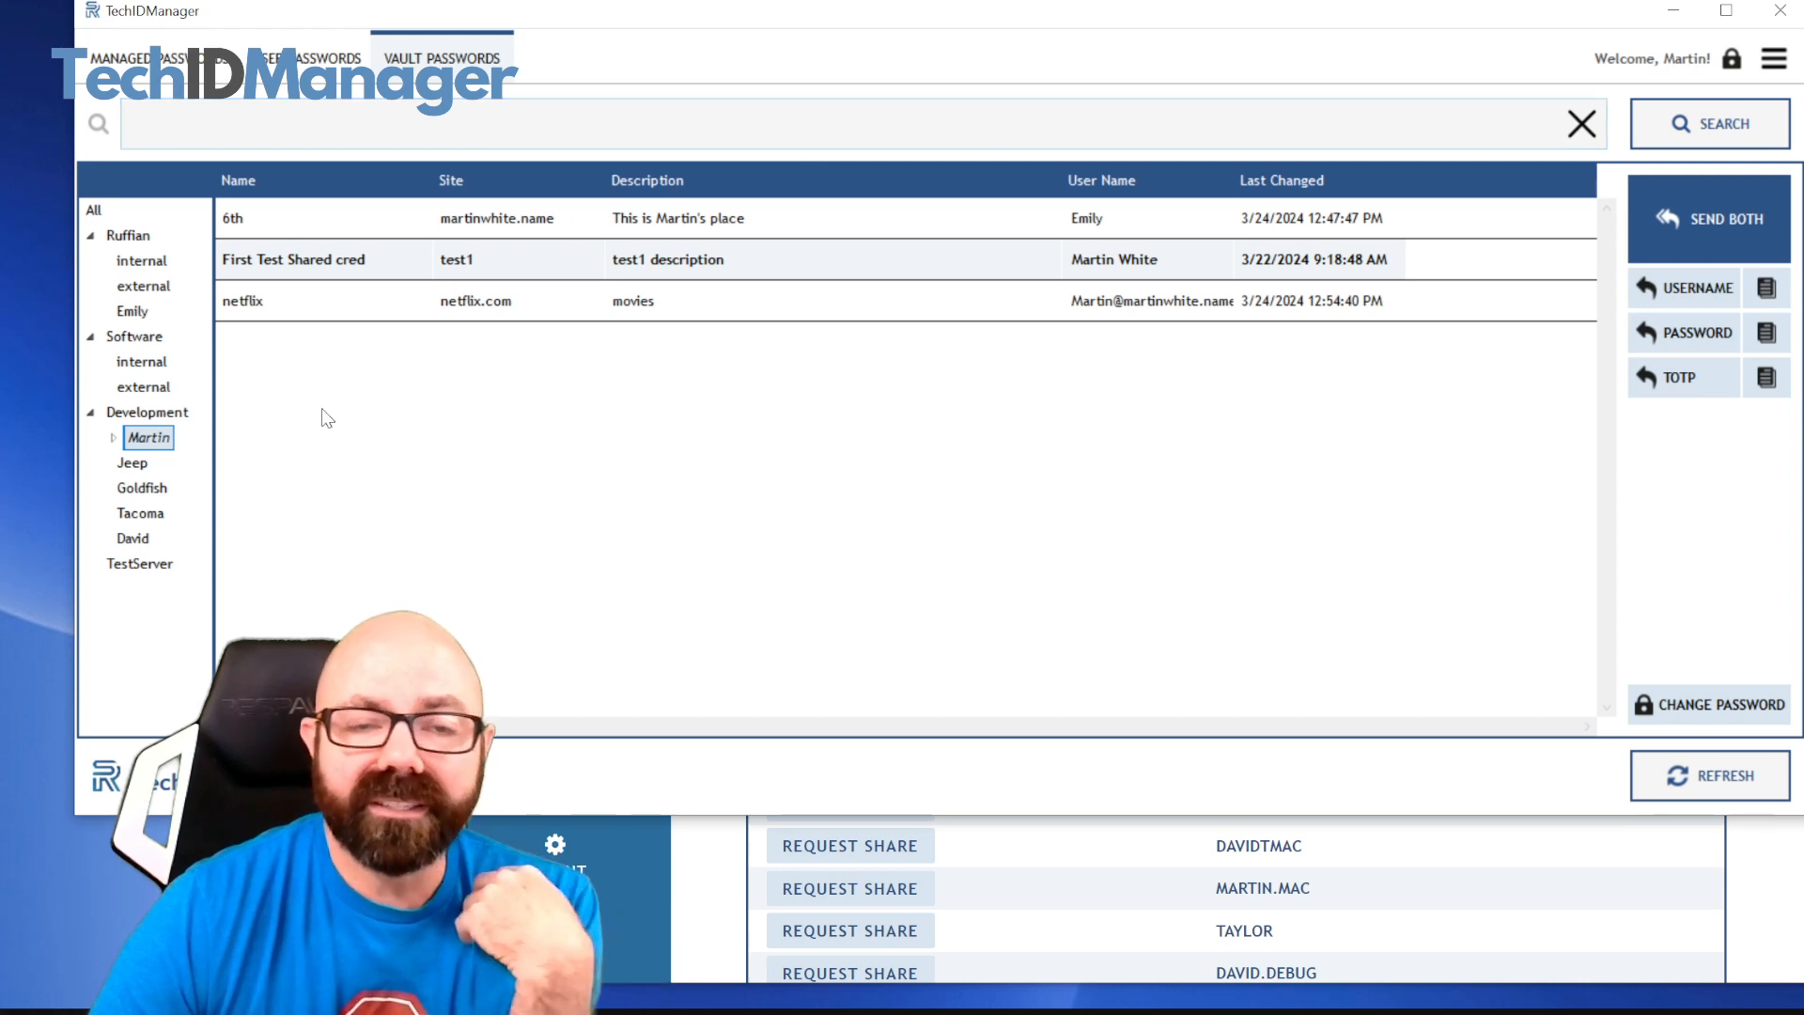
Replace the netflix credential's password with a suggested strong one, save it, and reselect netflix under the Development.Martin leaf
click(372, 301)
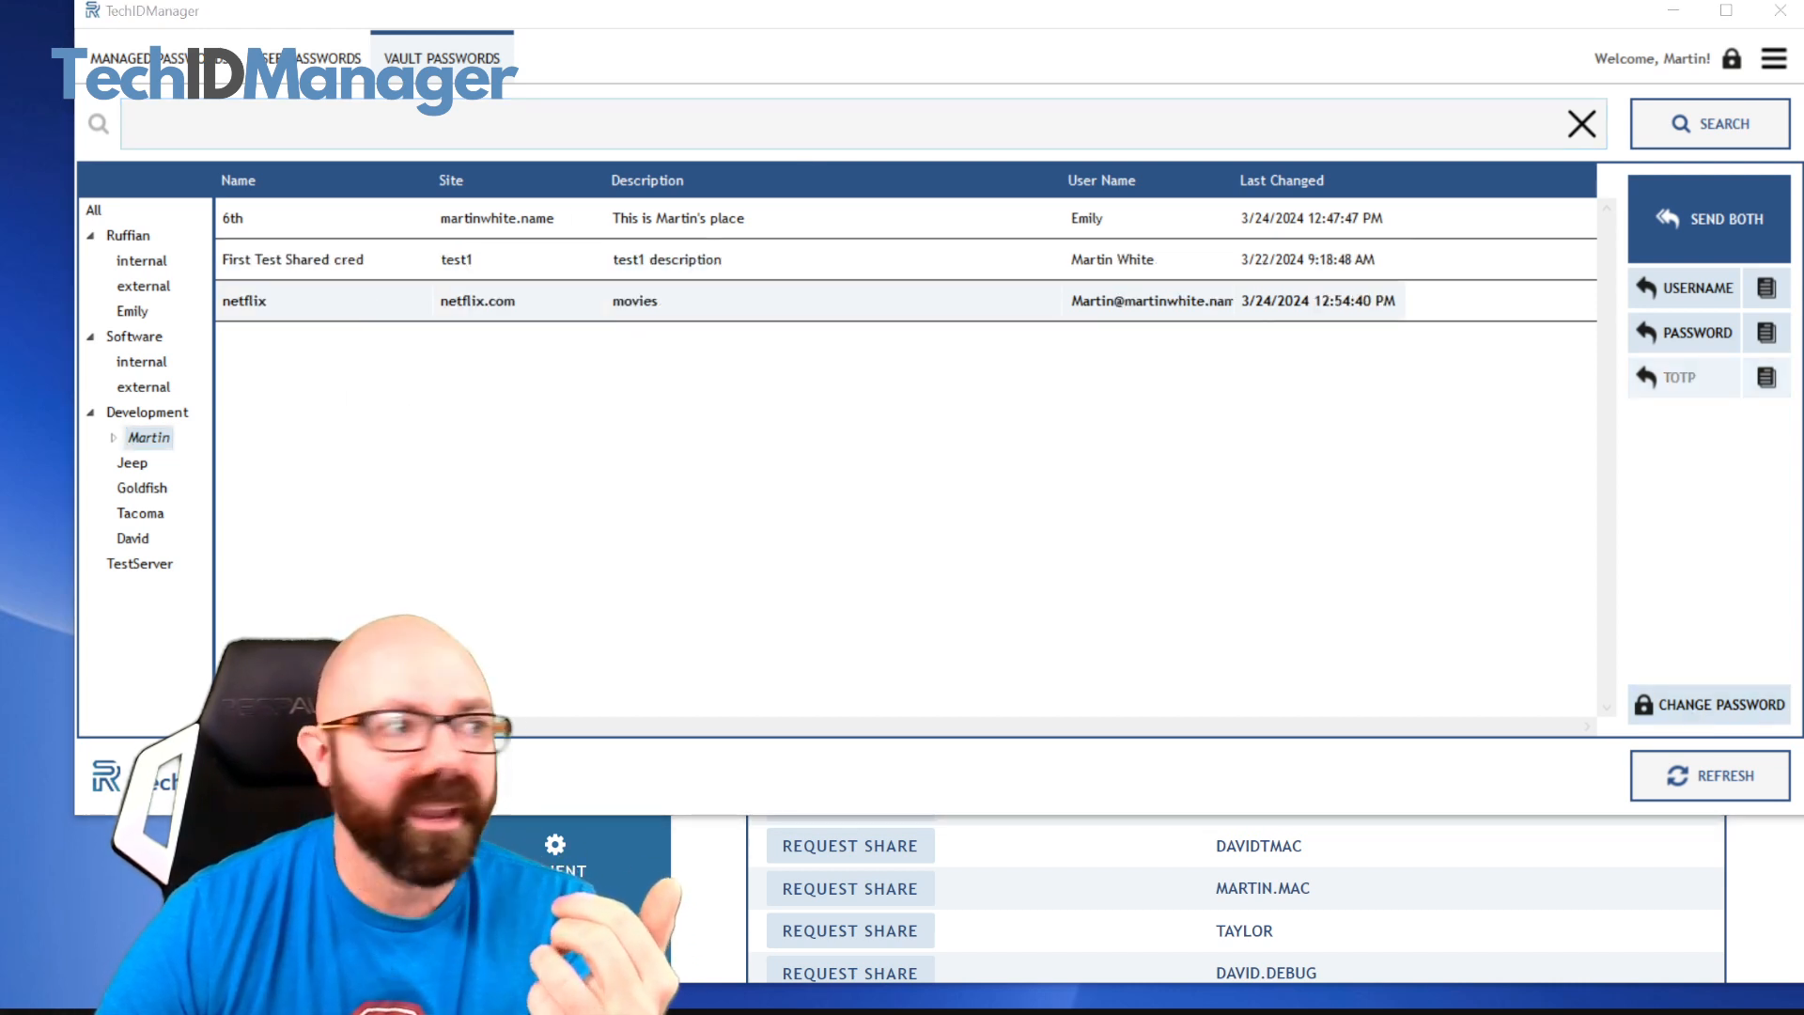
click(1710, 705)
drag(1029, 222, 828, 111)
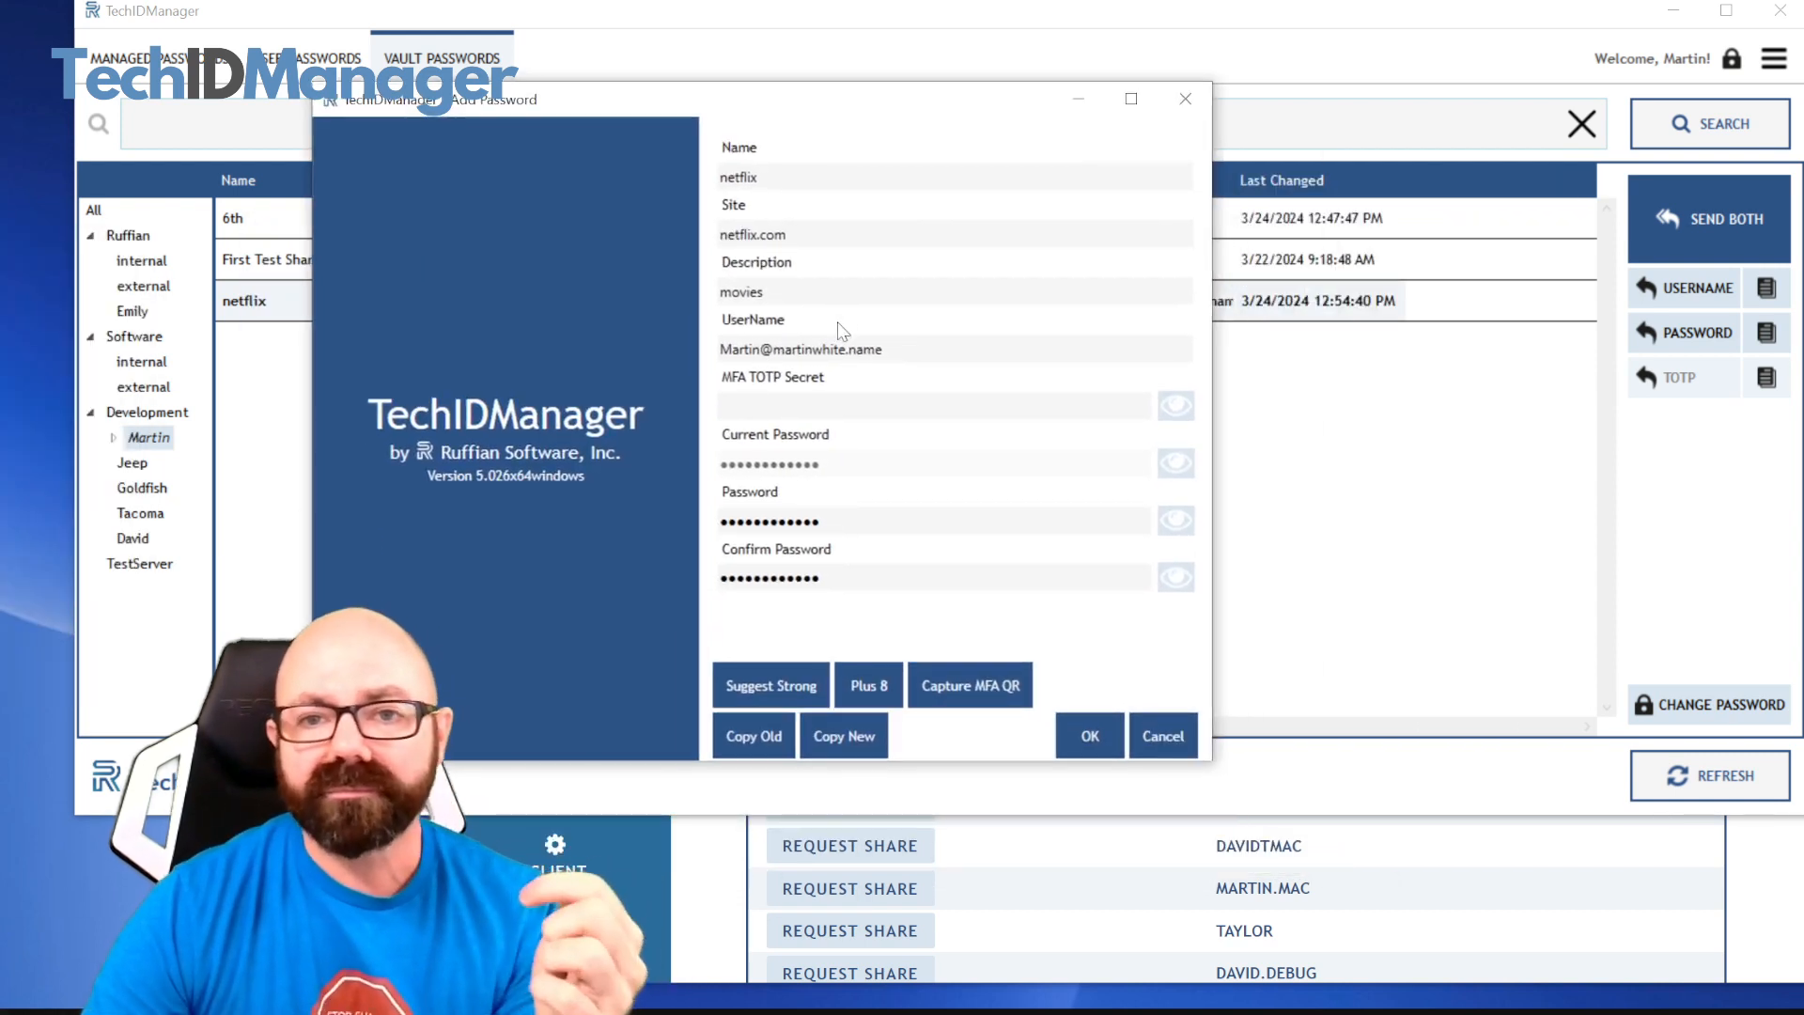
click(855, 525)
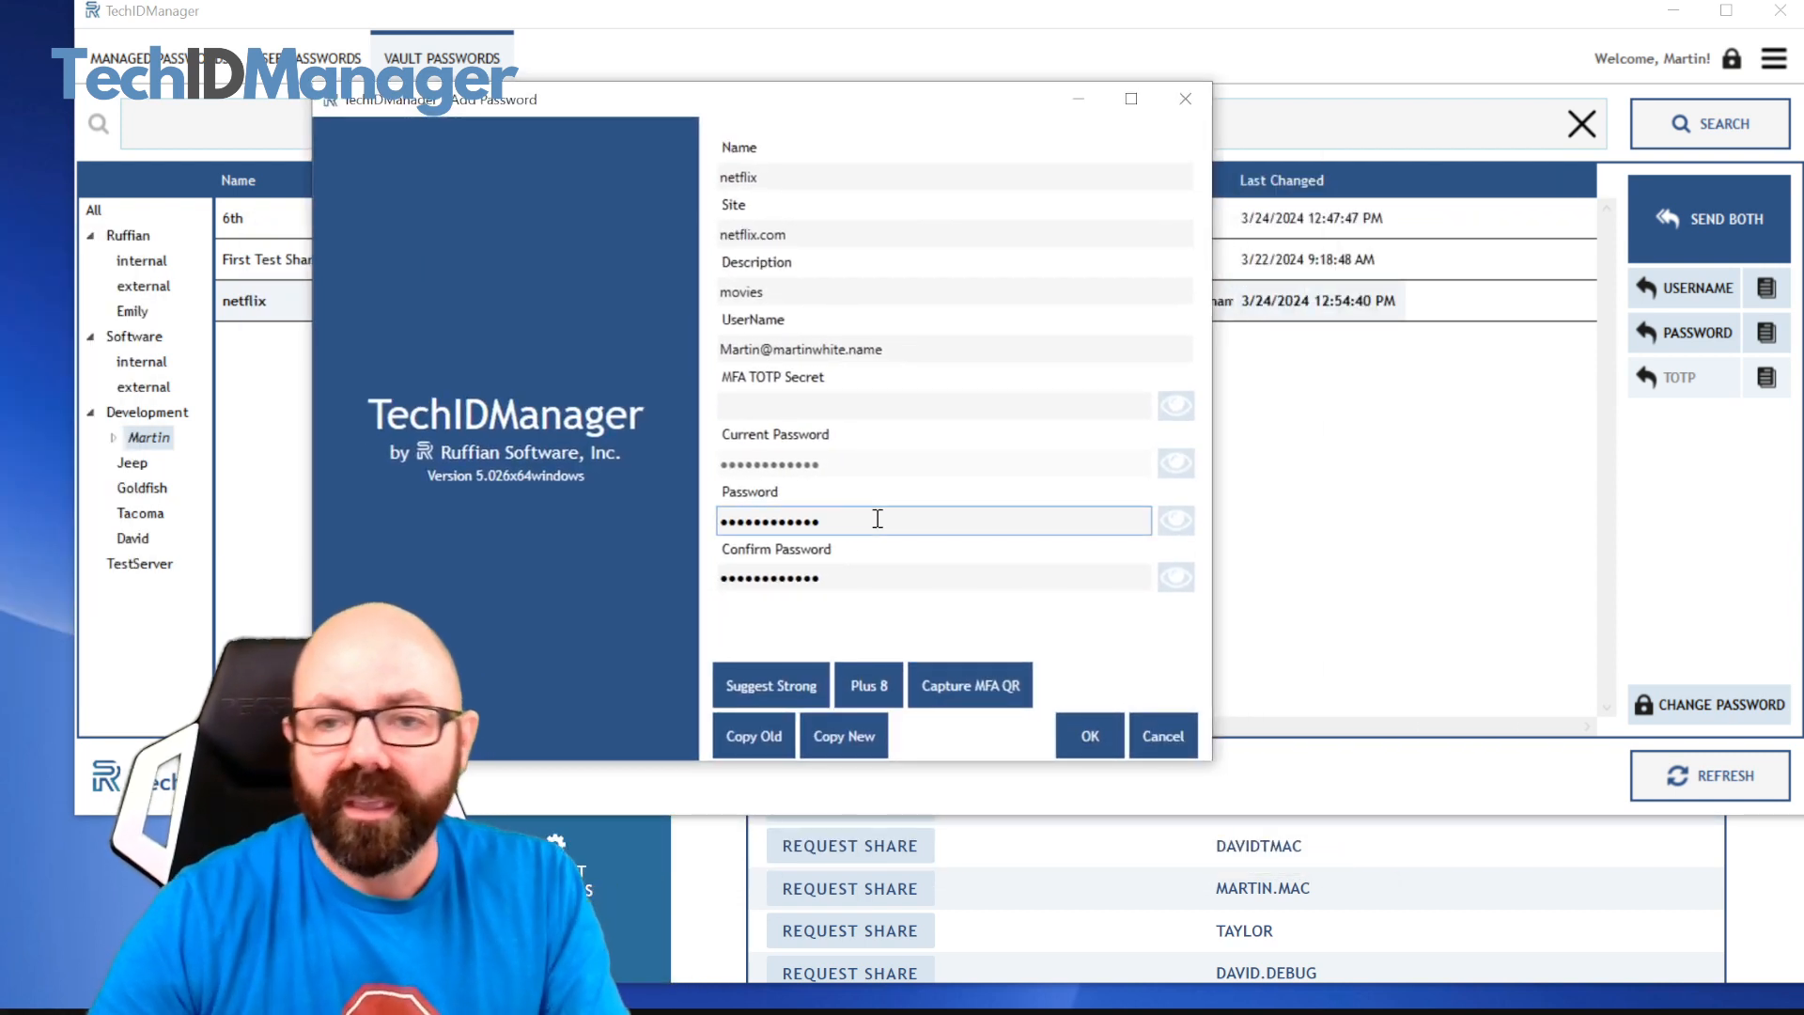
click(769, 682)
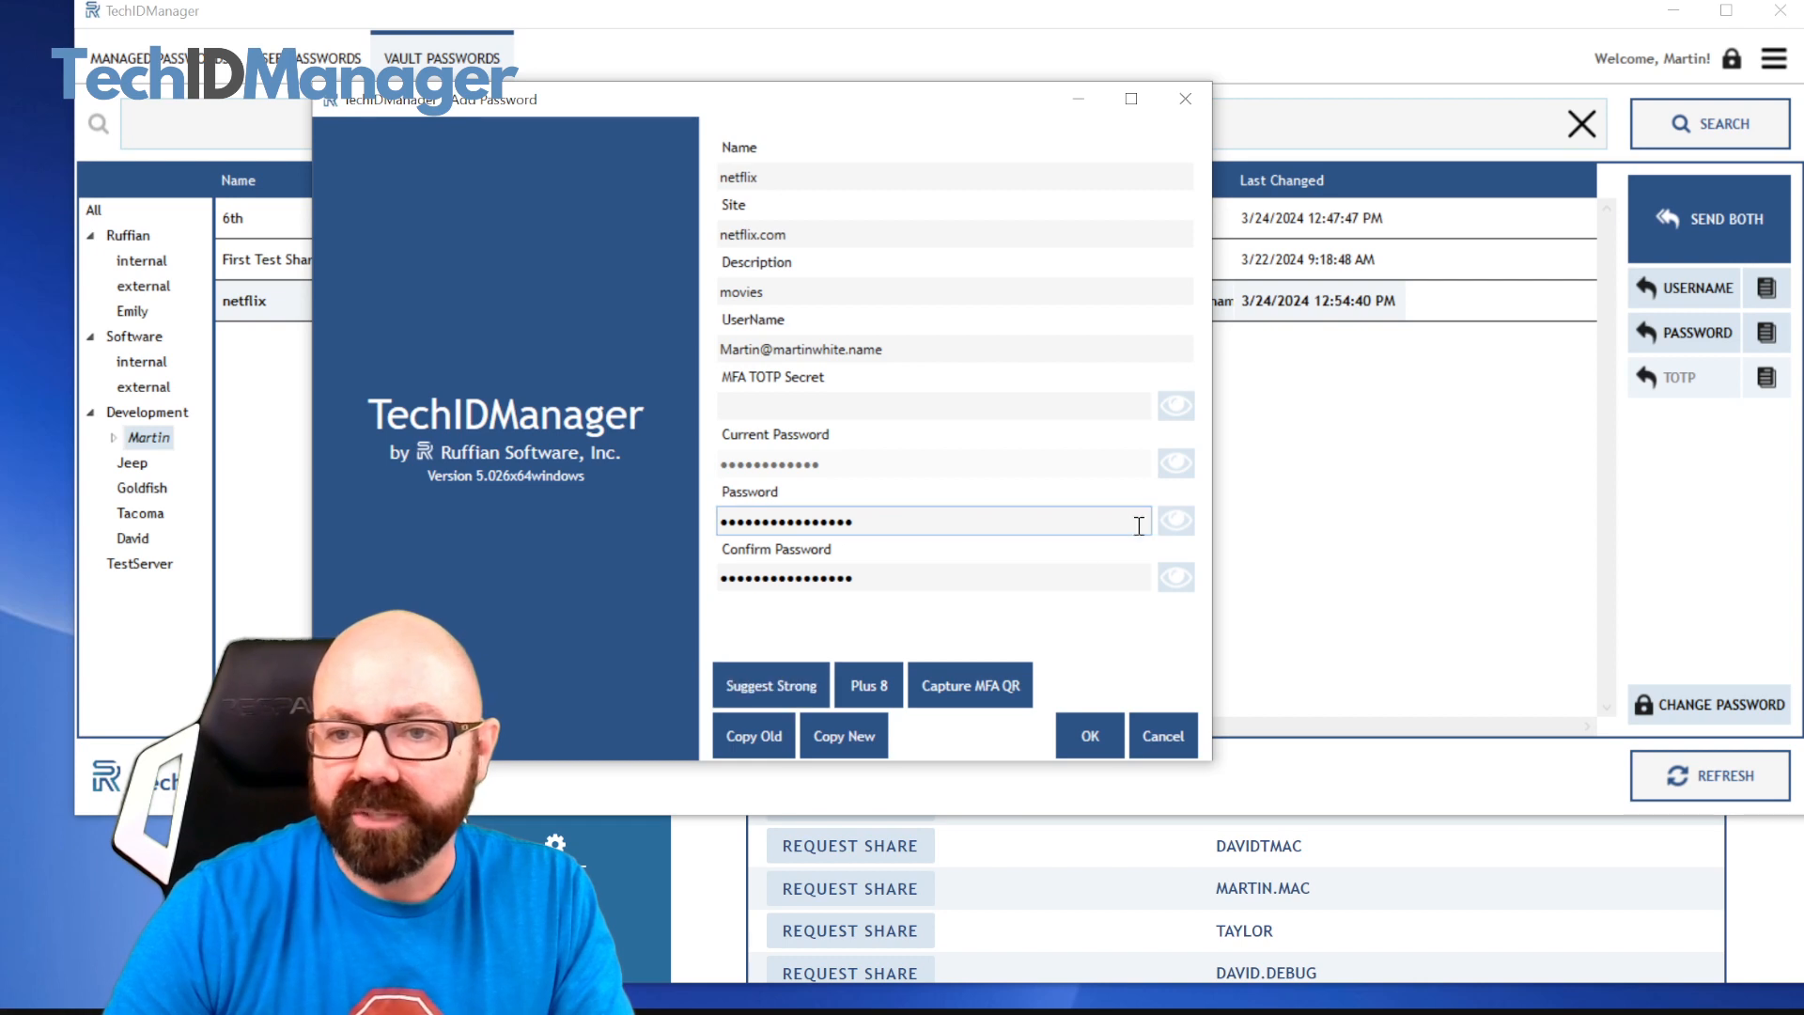
click(1179, 524)
click(1181, 571)
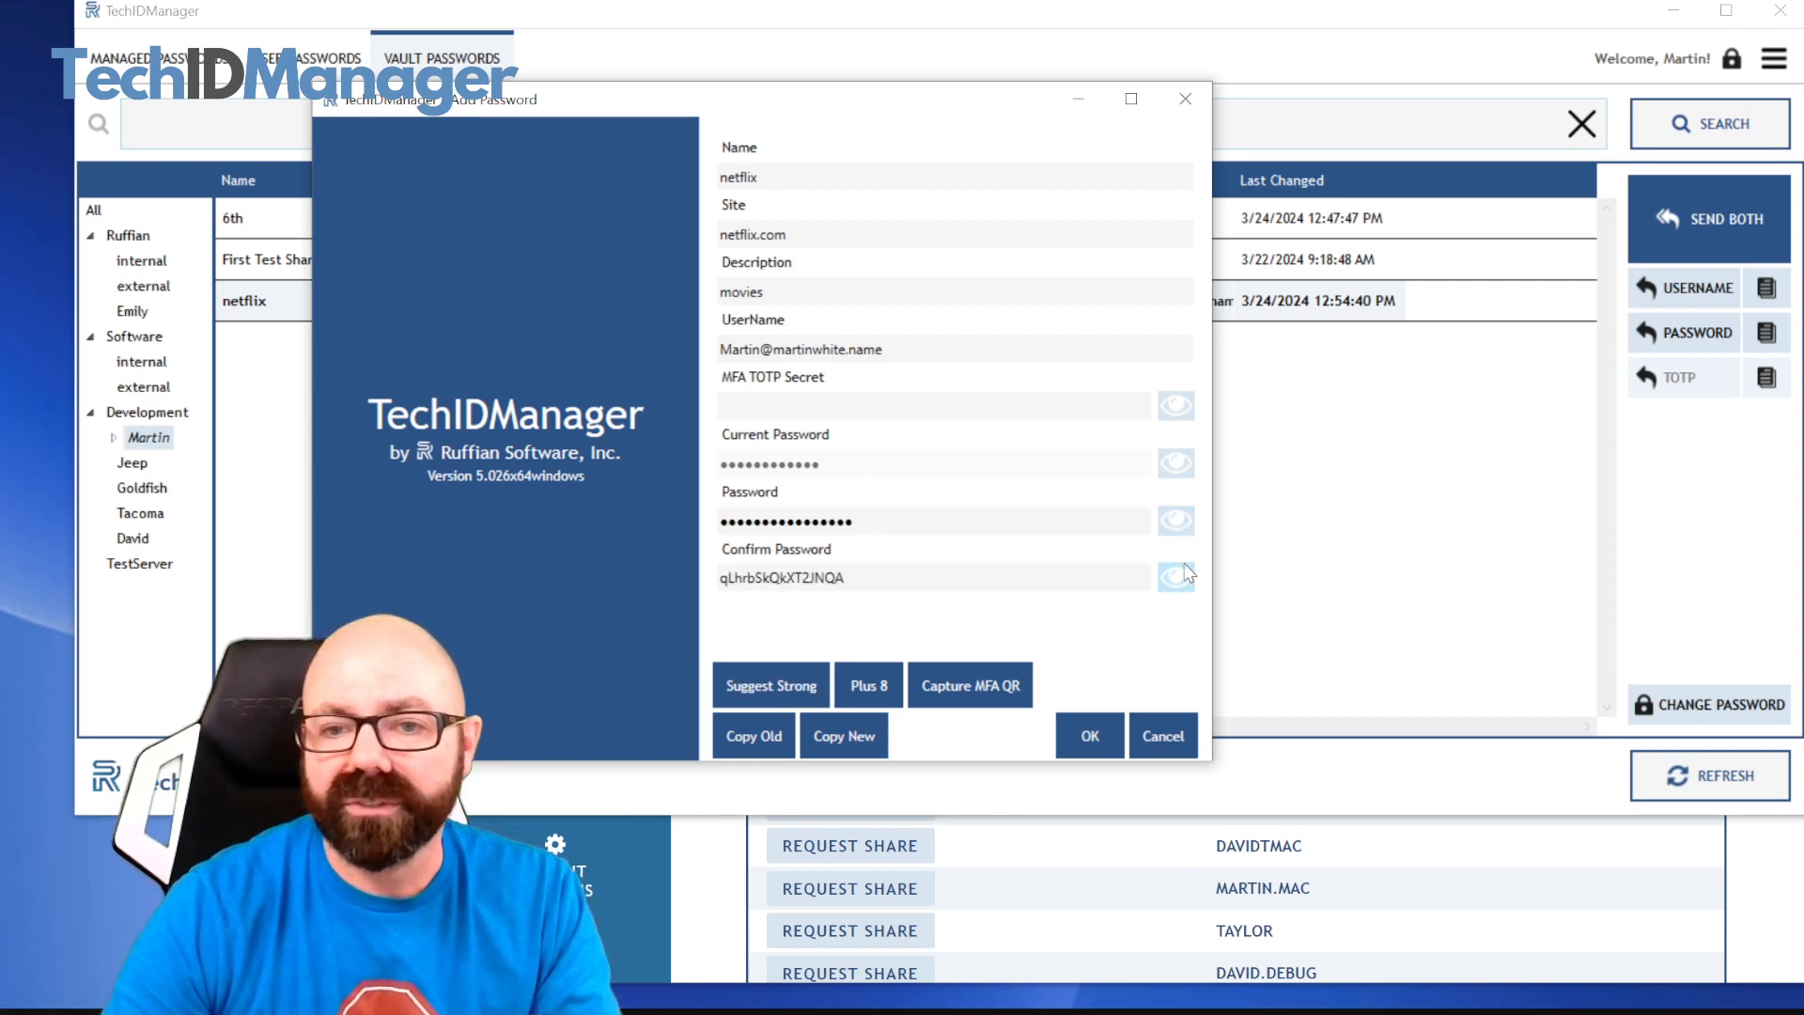
click(1096, 729)
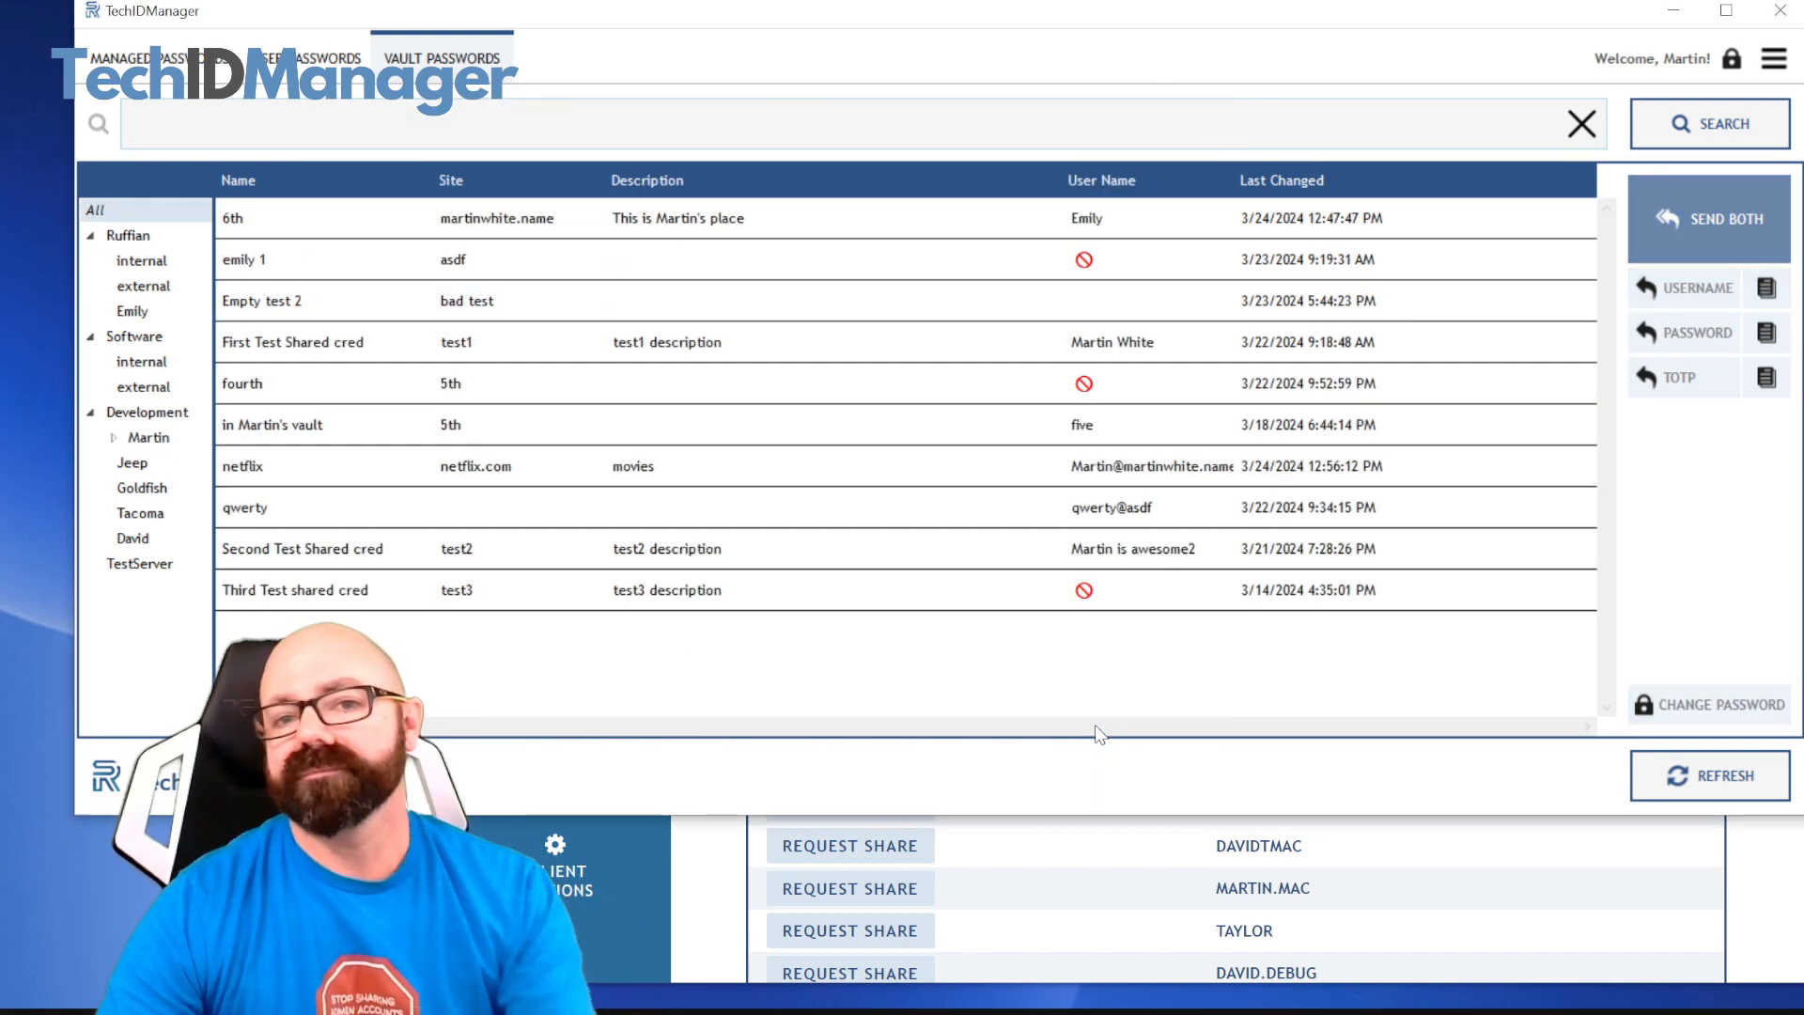
click(148, 438)
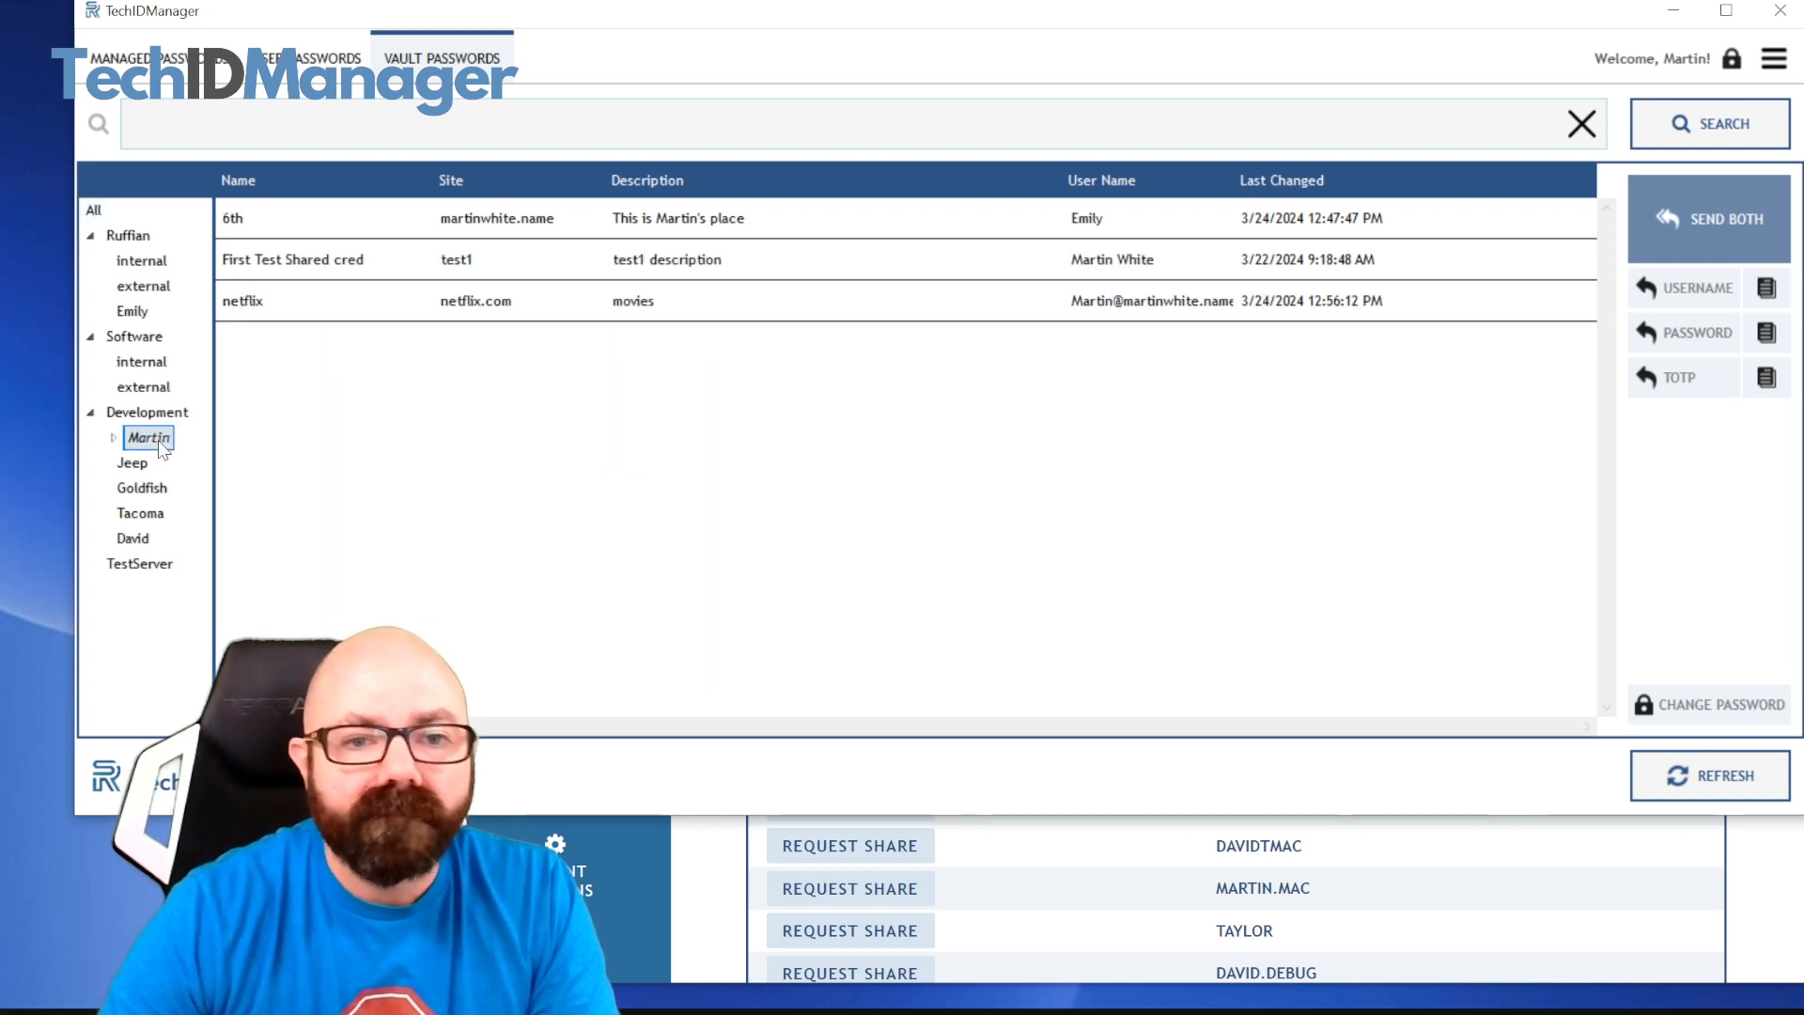
click(632, 309)
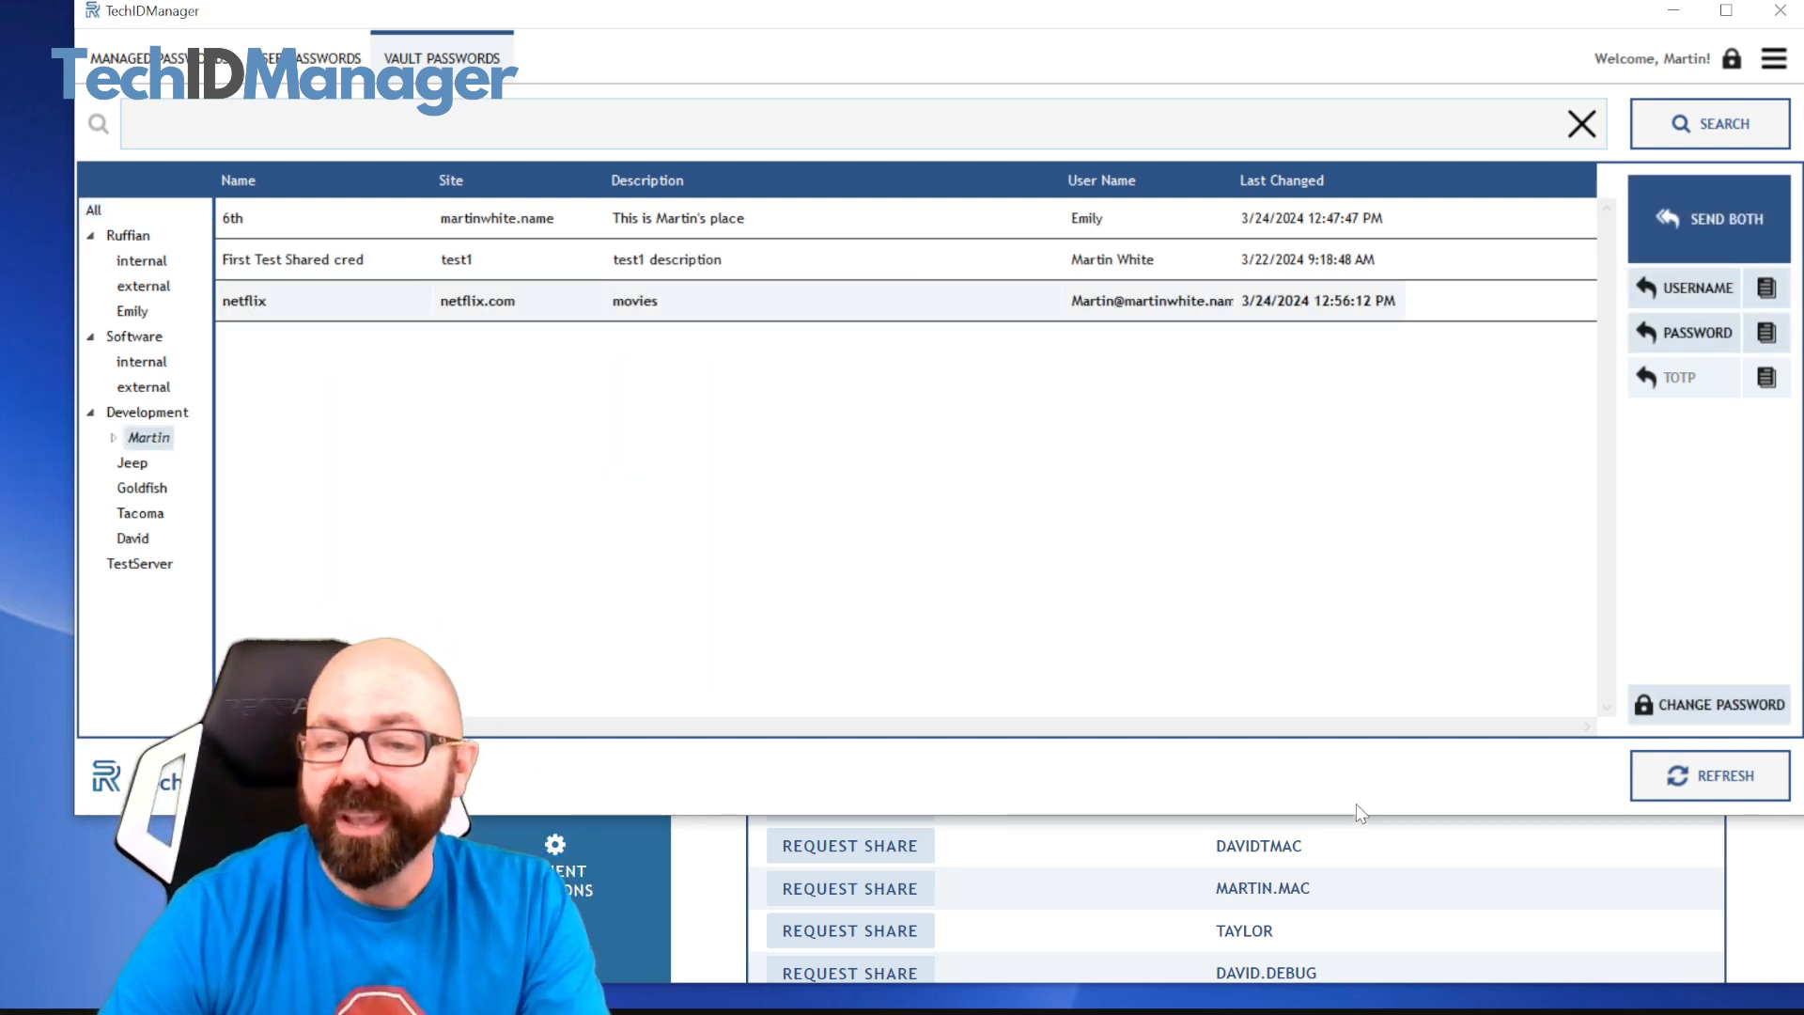
Switch to the management console and reopen Demo Vault's details from the vault list to check the netflix credential's date
click(1413, 857)
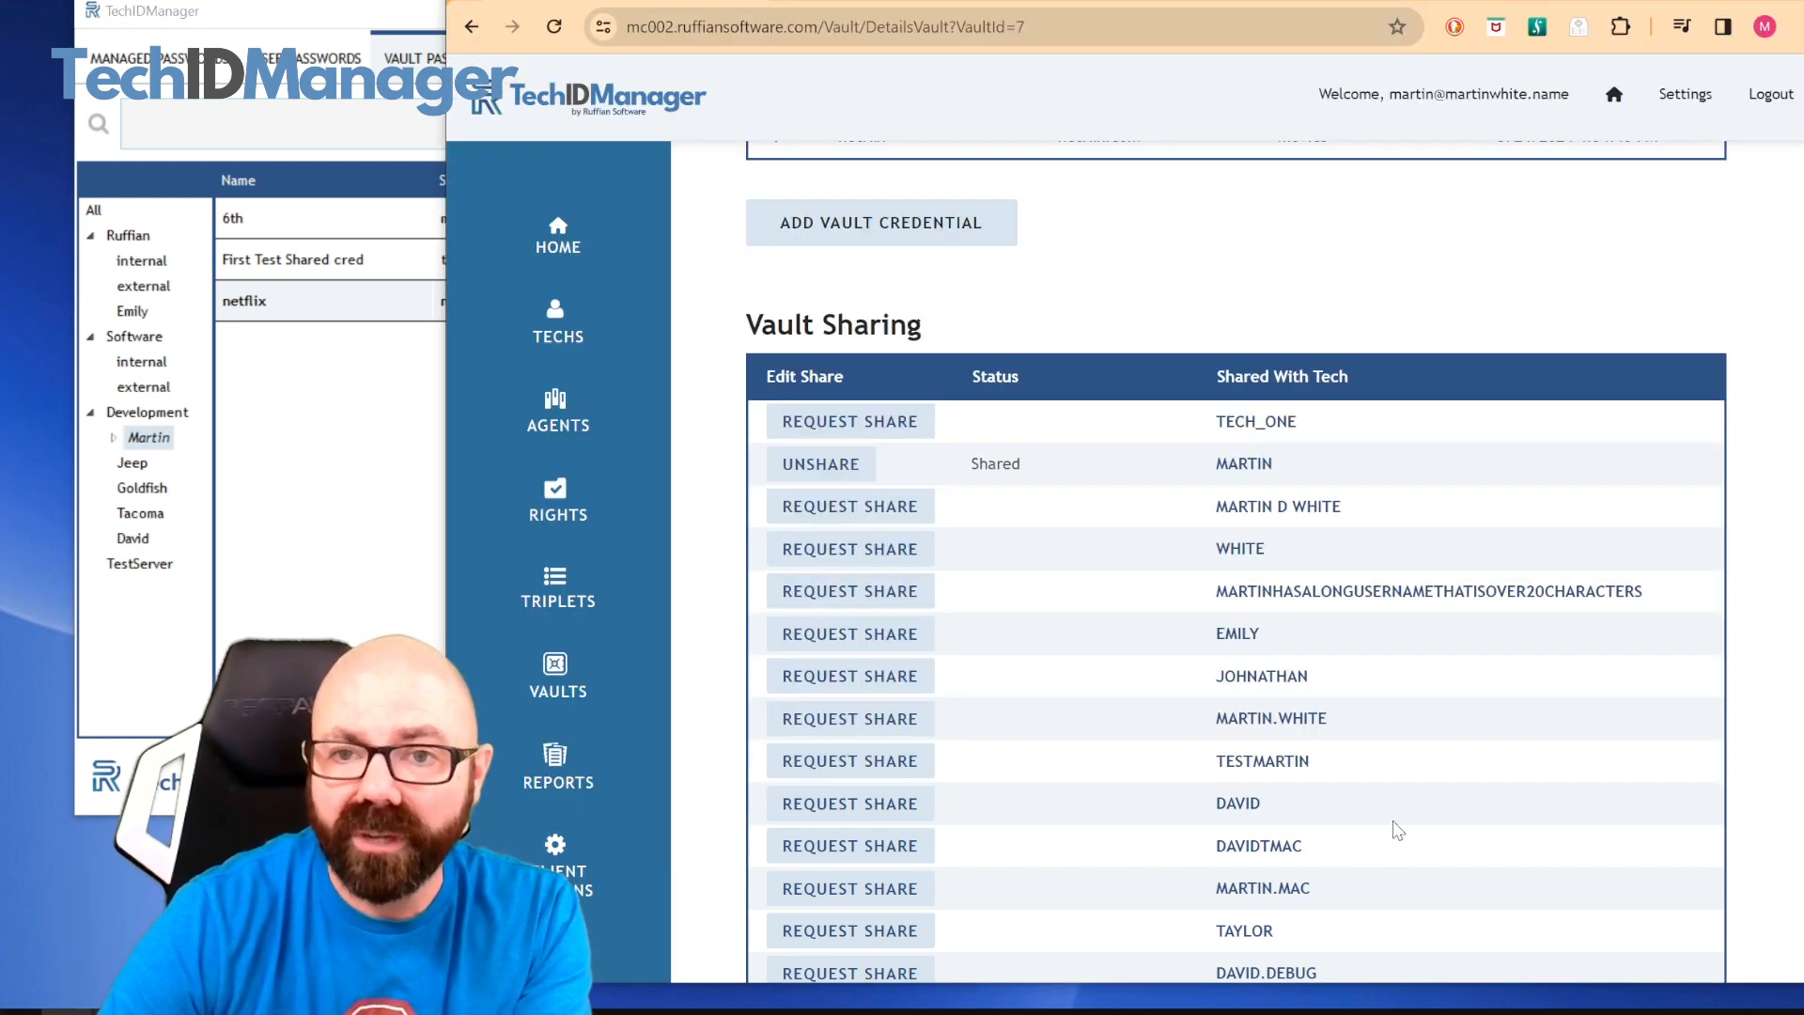
scroll(1164, 443, up, 5)
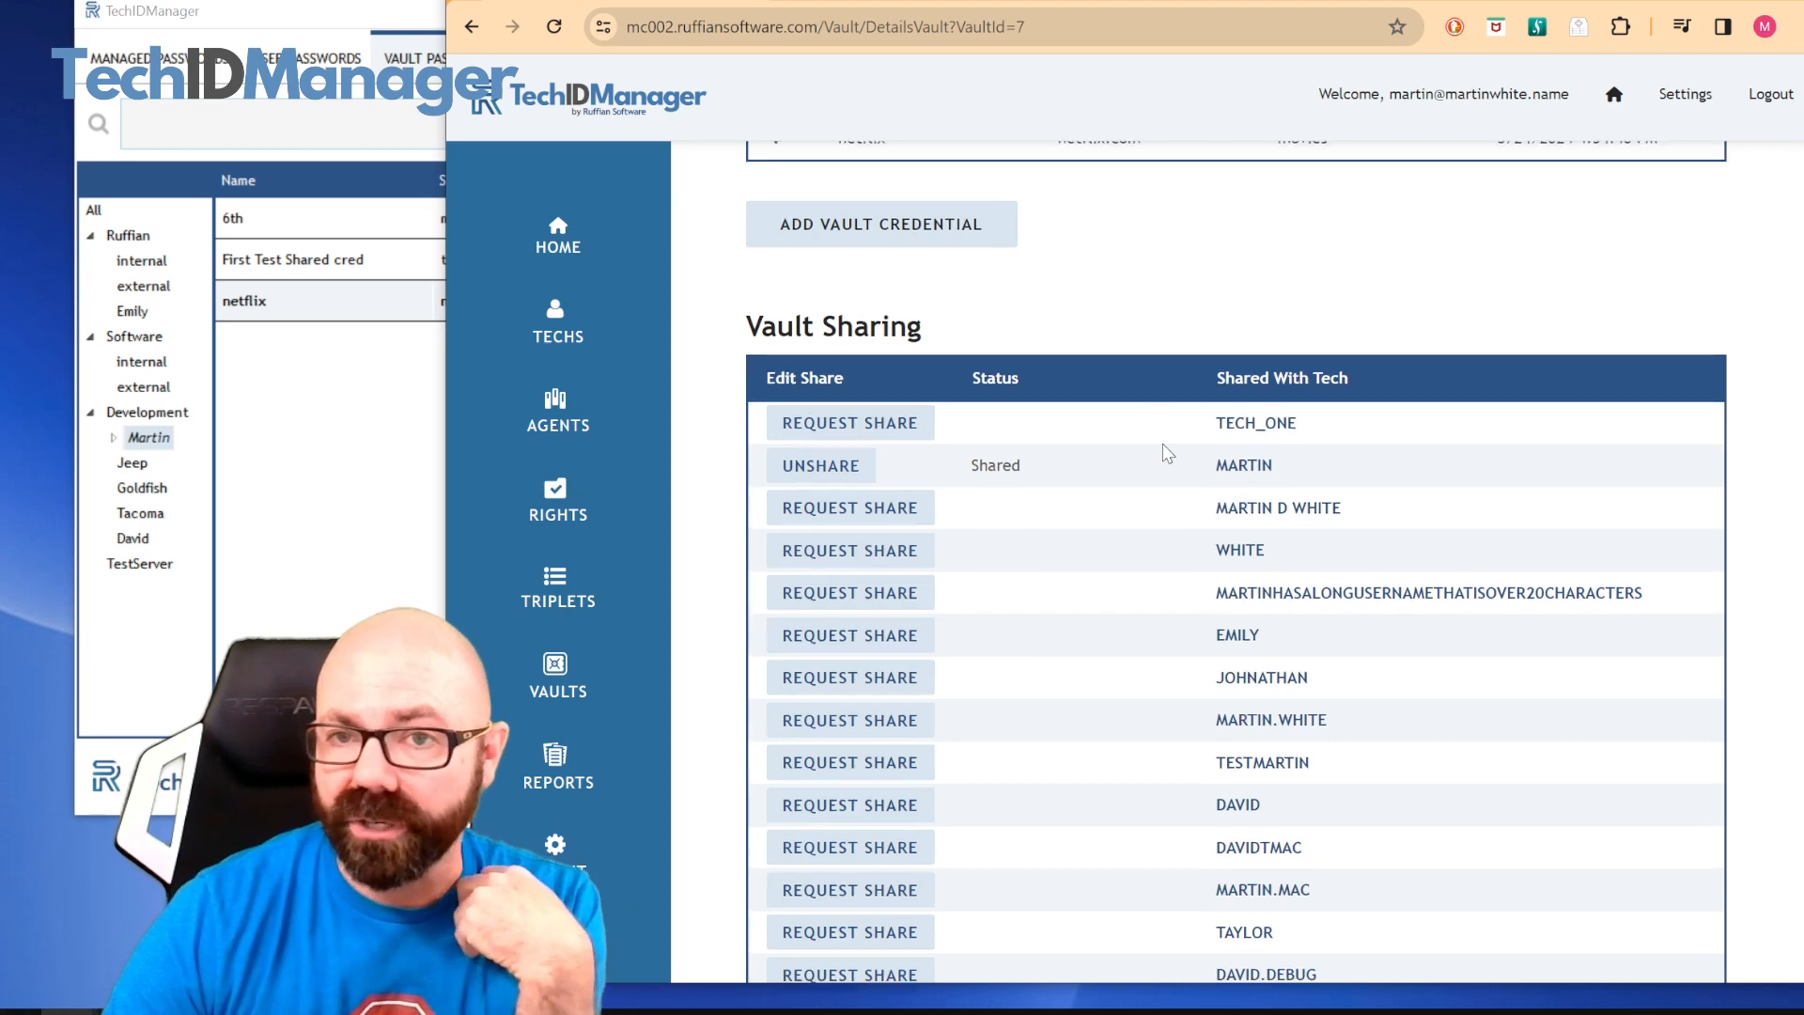
scroll(1034, 376, down, 1)
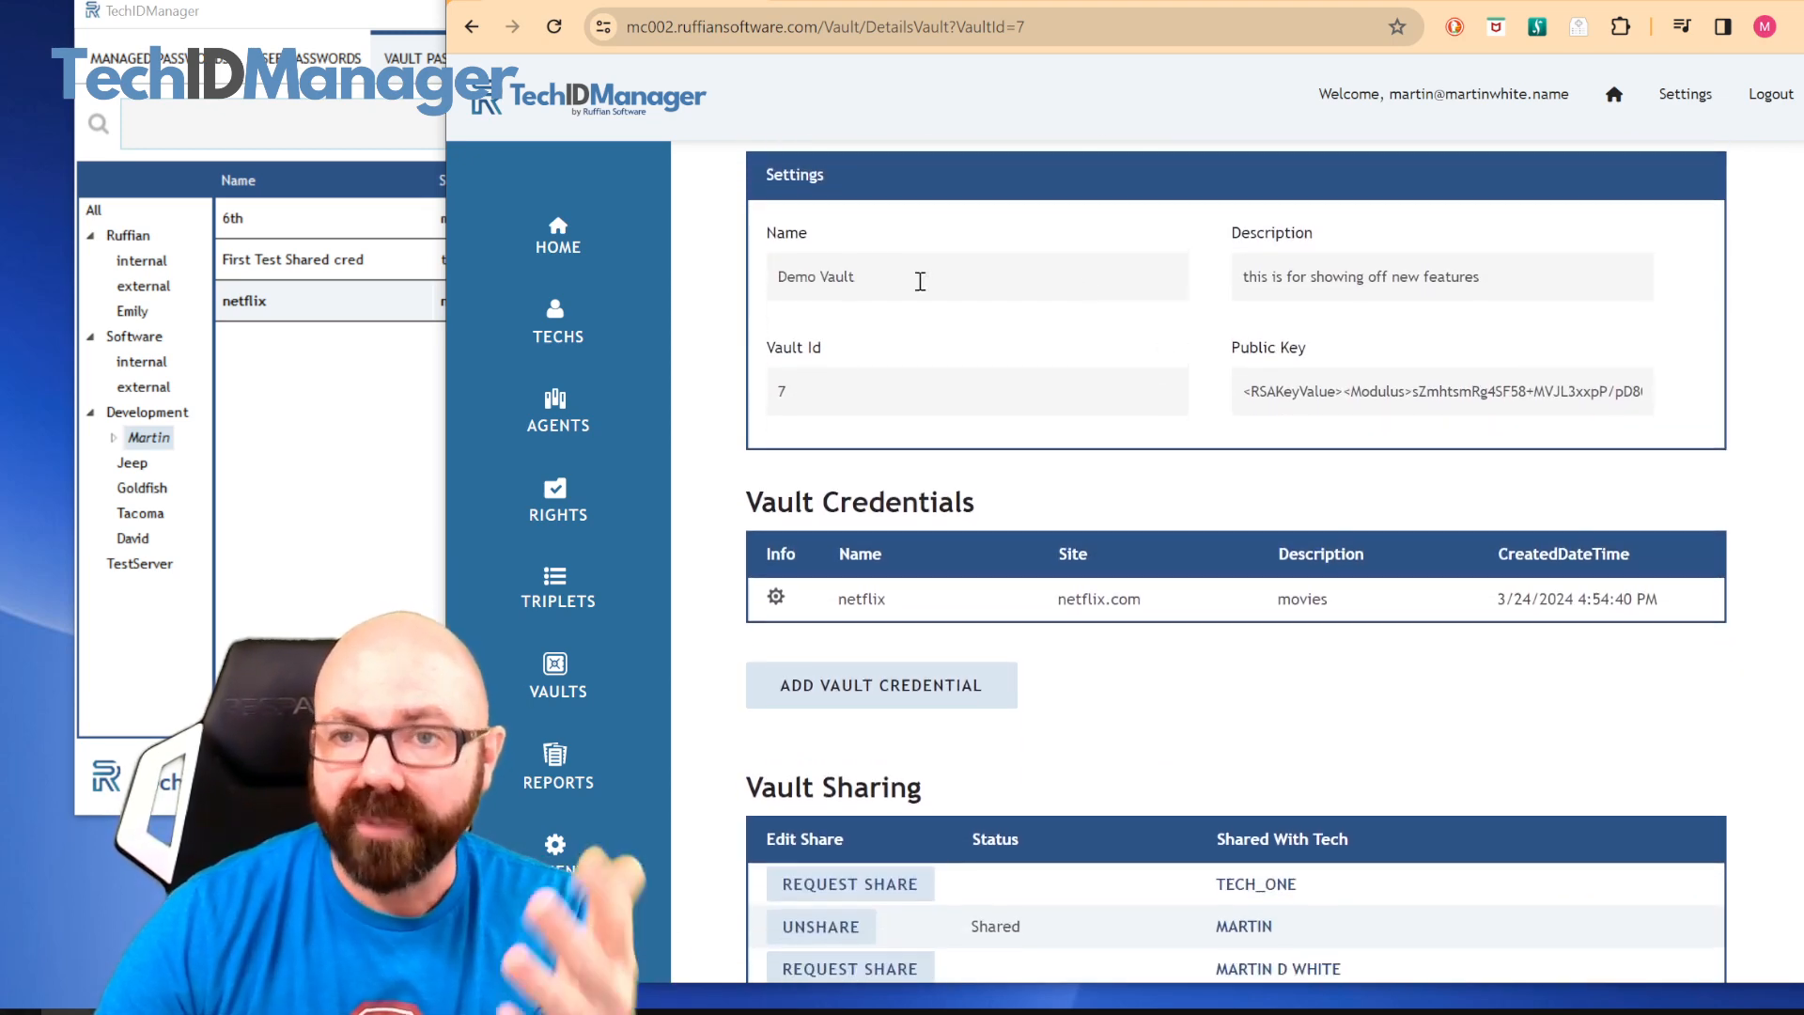
click(575, 675)
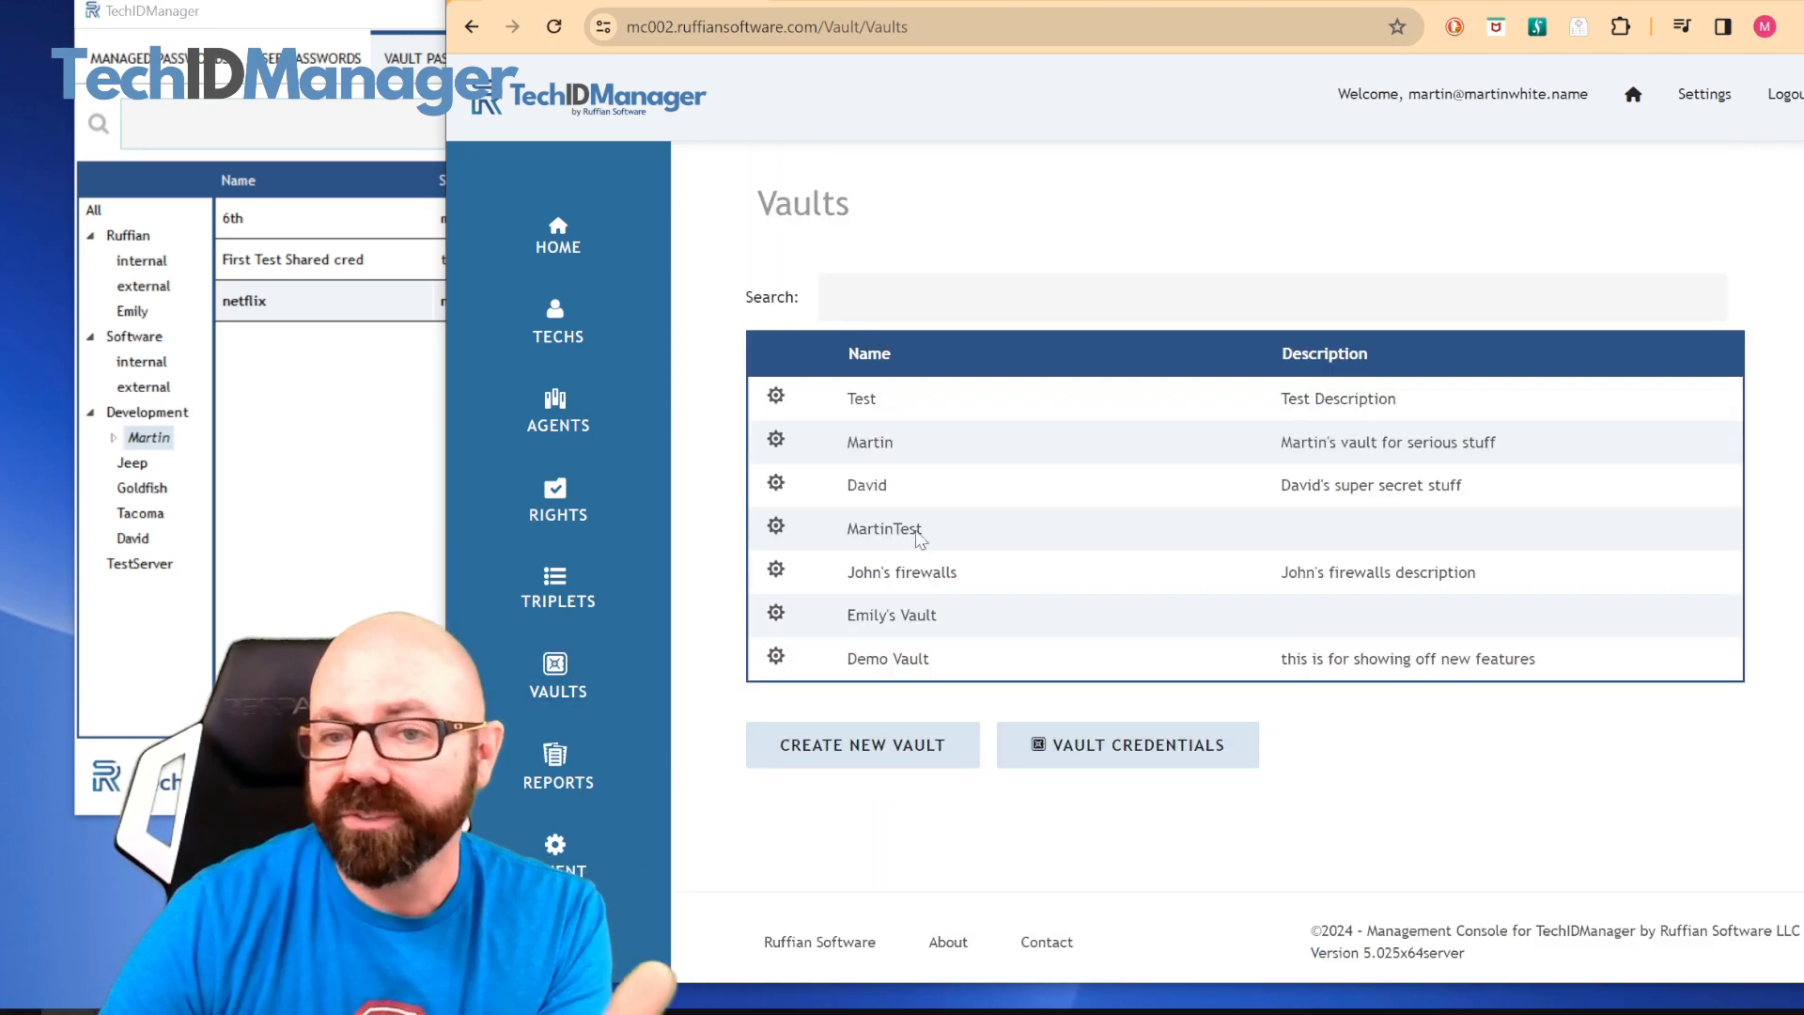
click(776, 658)
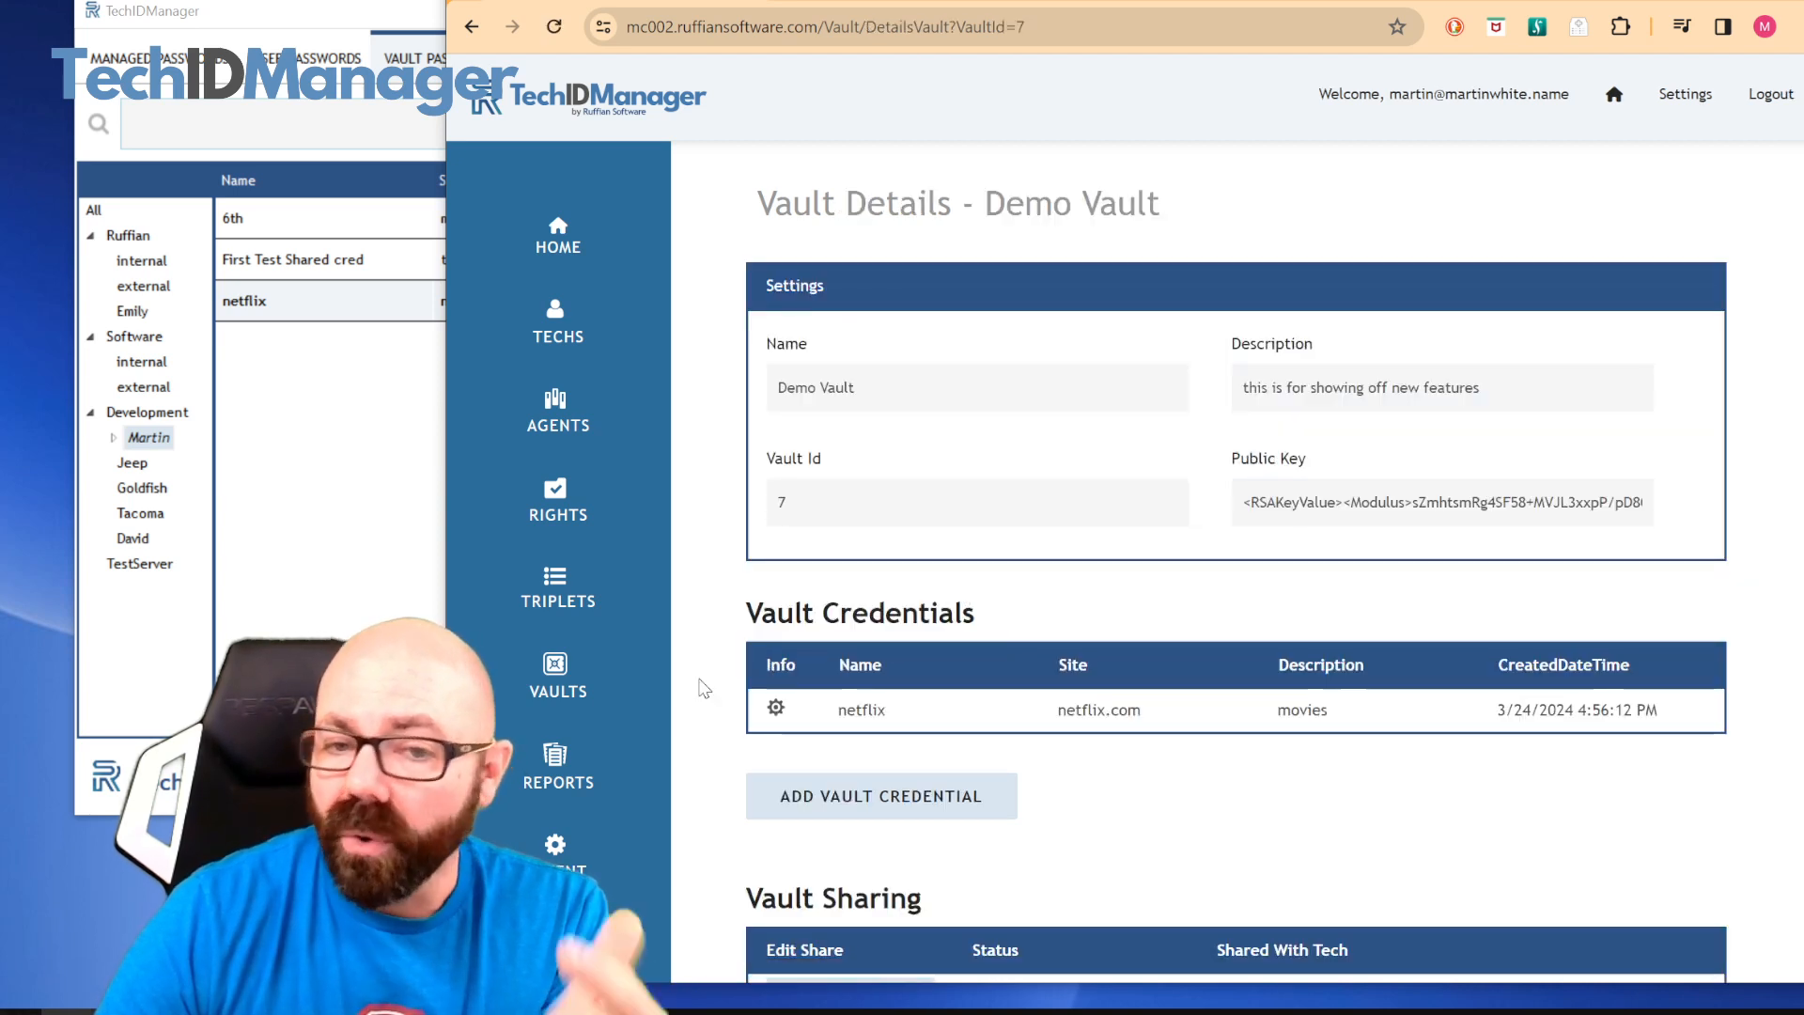
Search all vault credentials for "net" and open the Demo Vault that holds the netflix credential
mouse_move(568, 691)
click(810, 698)
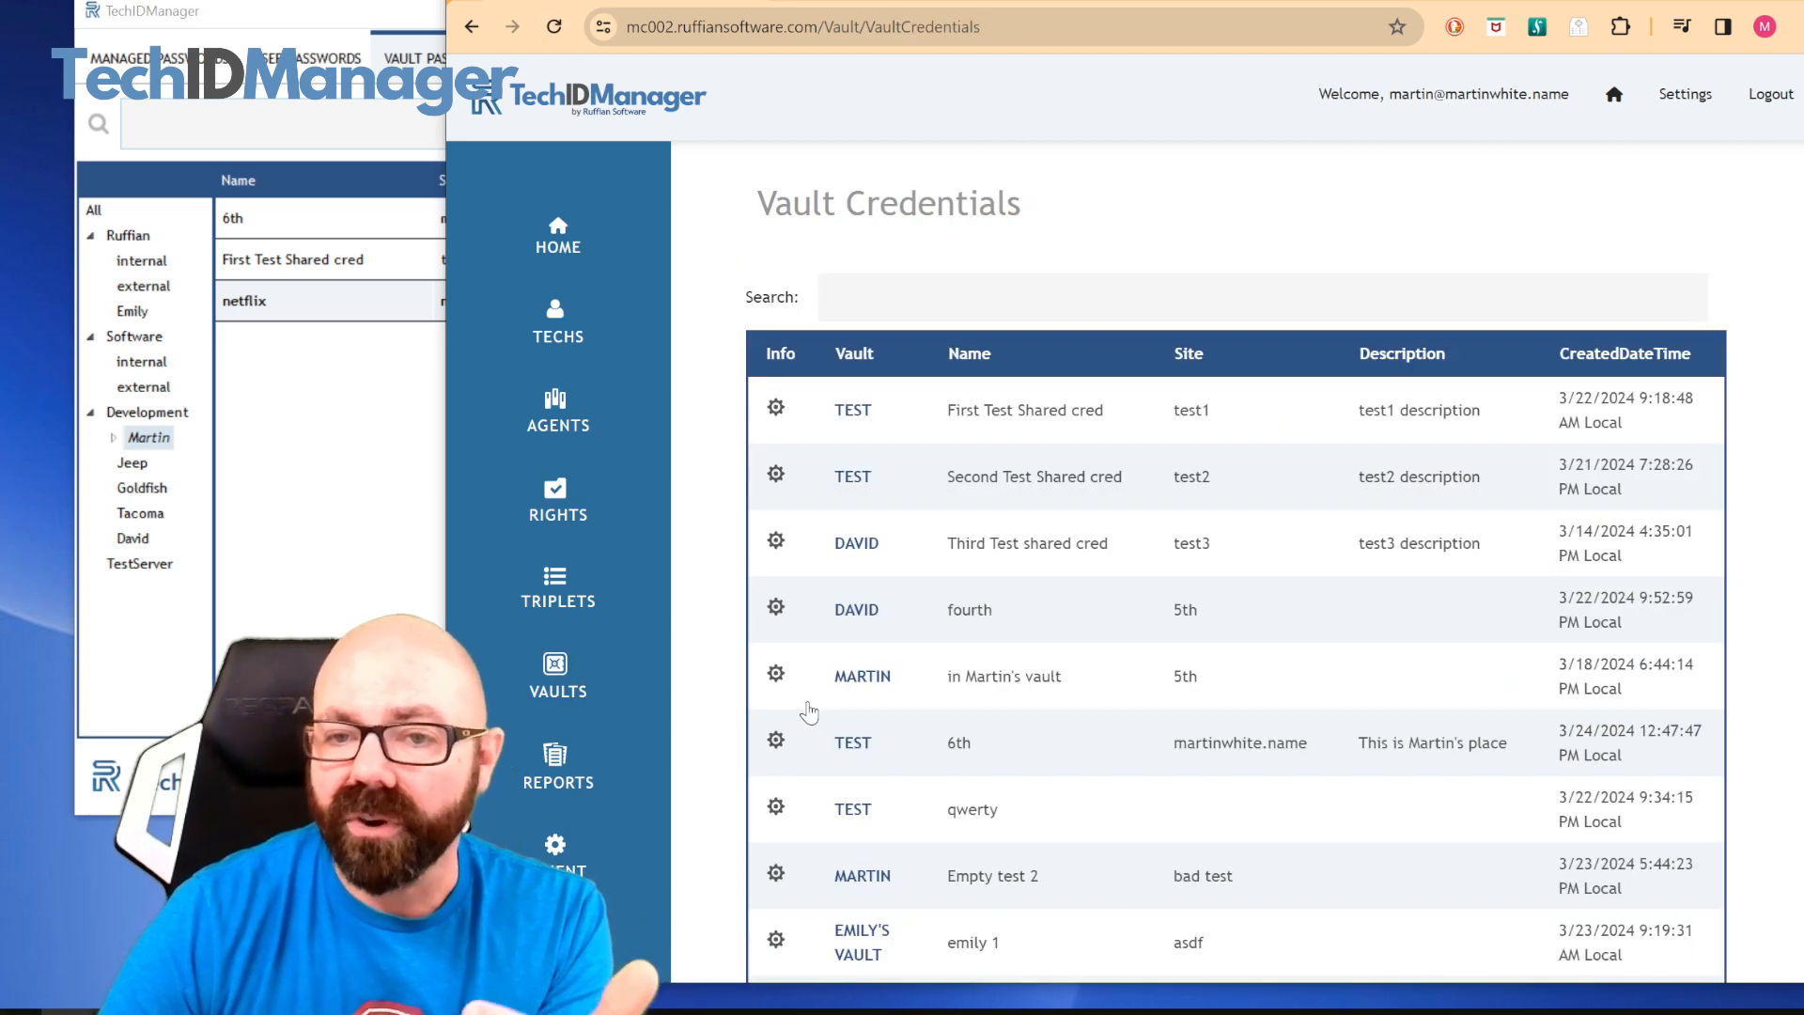
click(1019, 302)
text(net)
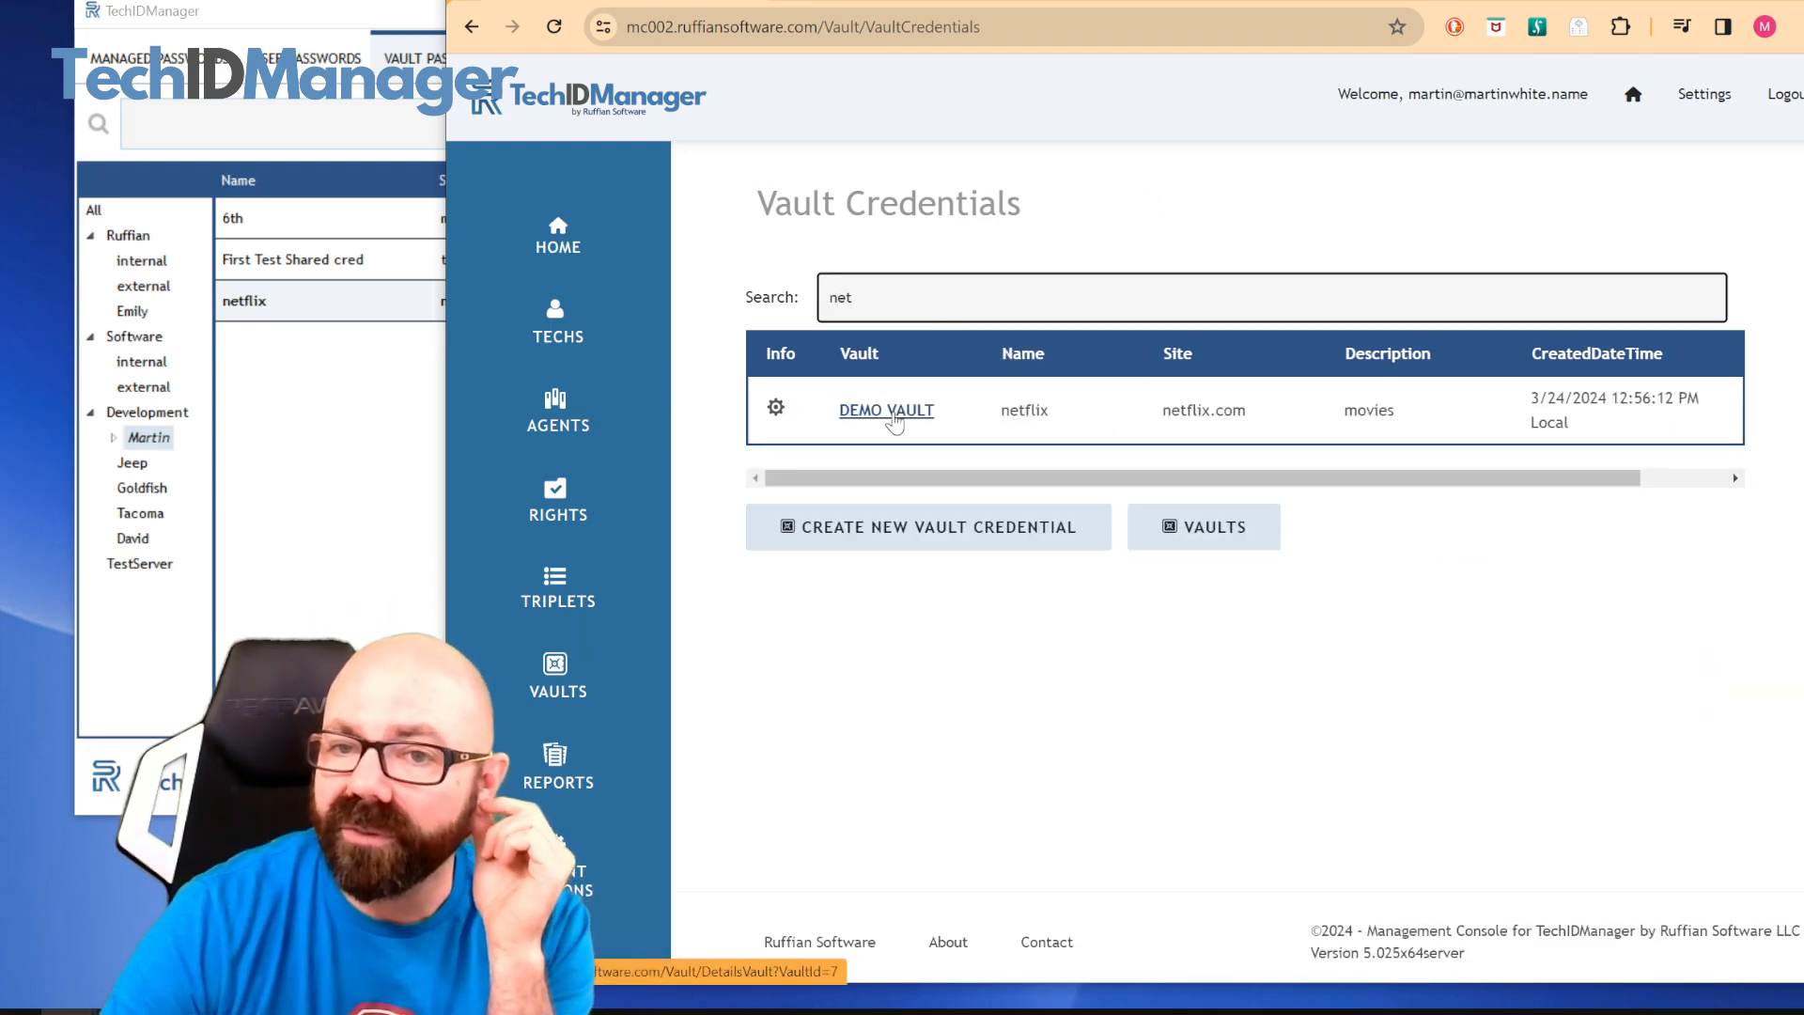
click(886, 411)
Request sharing Demo Vault with the sixth tech in its Vault Sharing list, using the tech who already holds the vault as the sharer
scroll(1087, 537, down, 4)
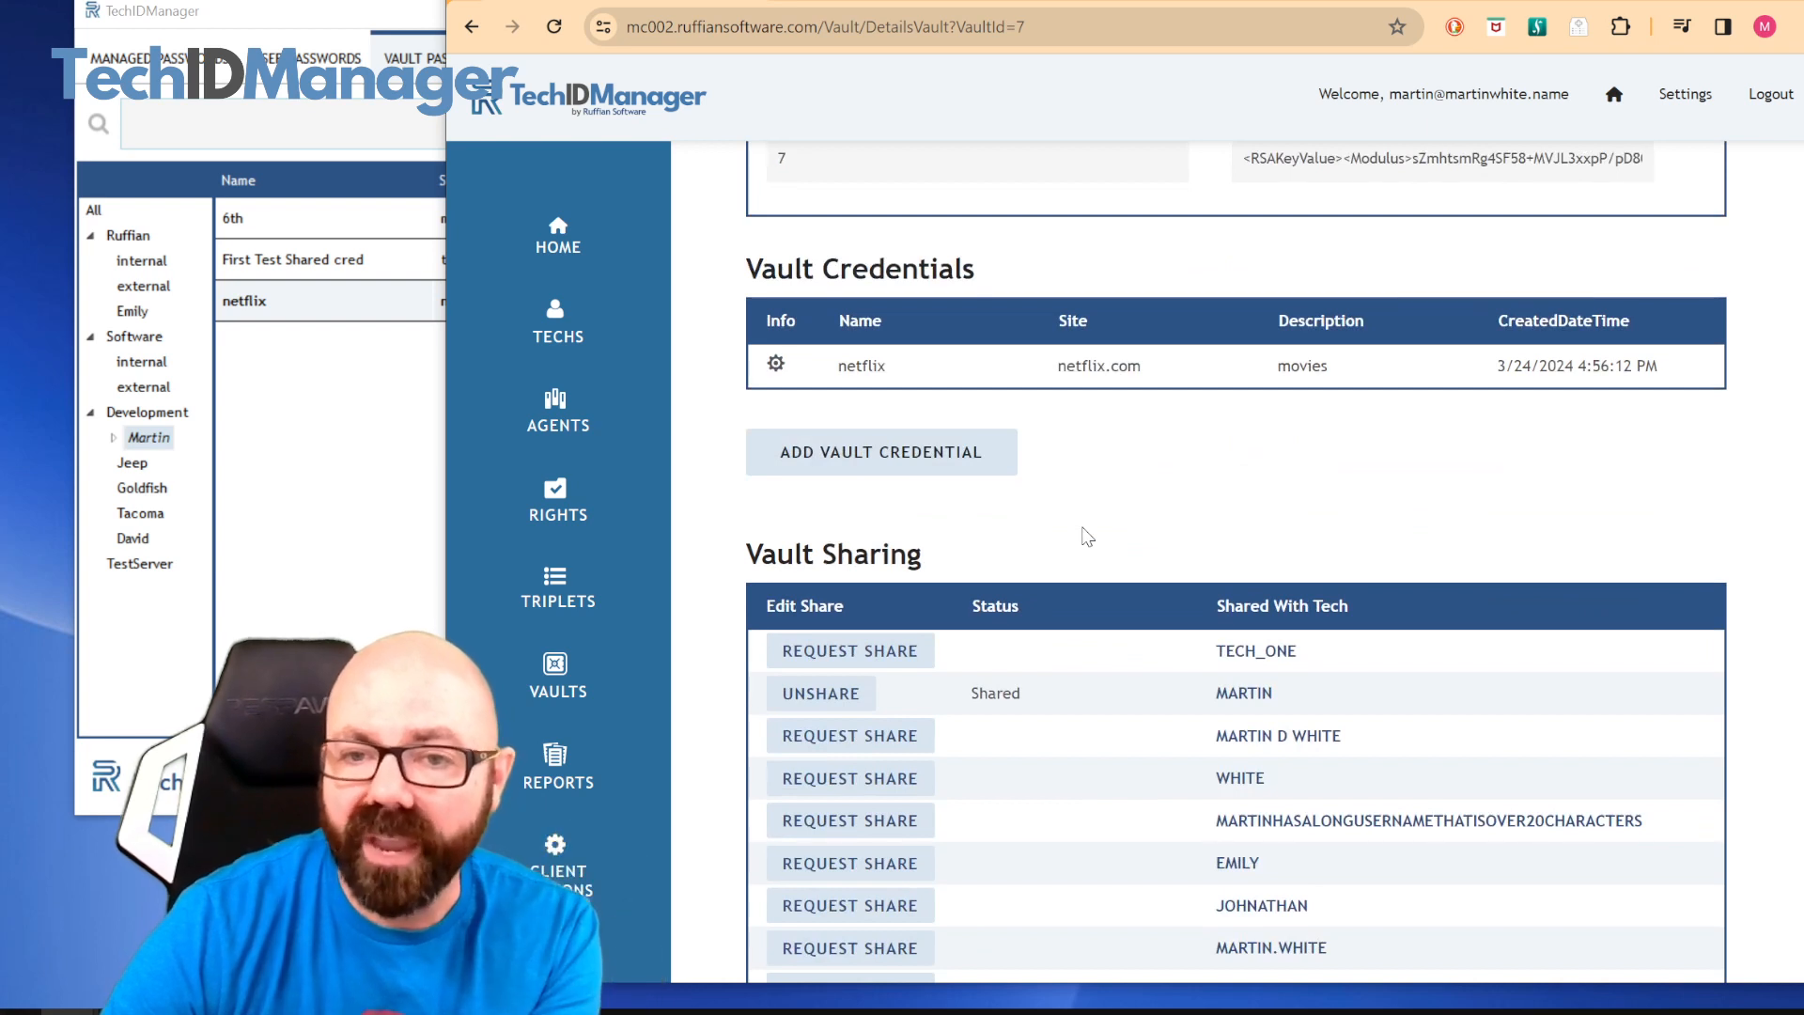
scroll(1081, 534, down, 3)
scroll(1072, 683, down, 2)
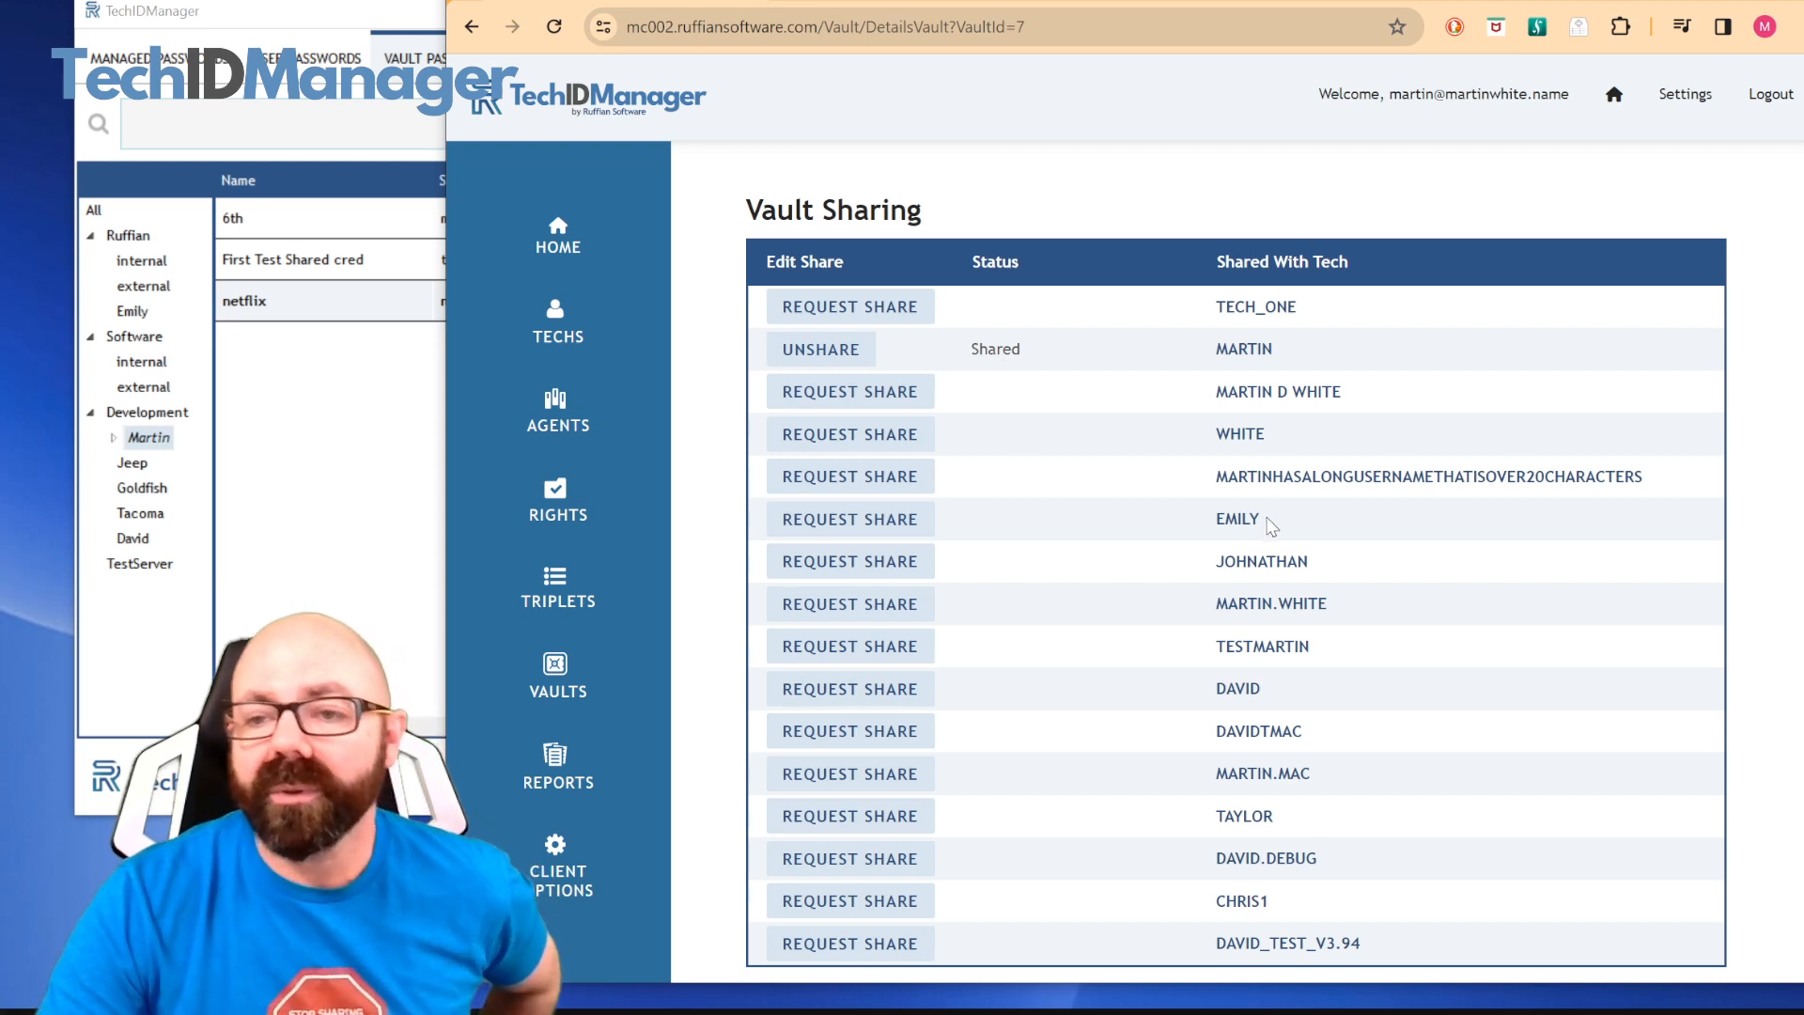
click(889, 529)
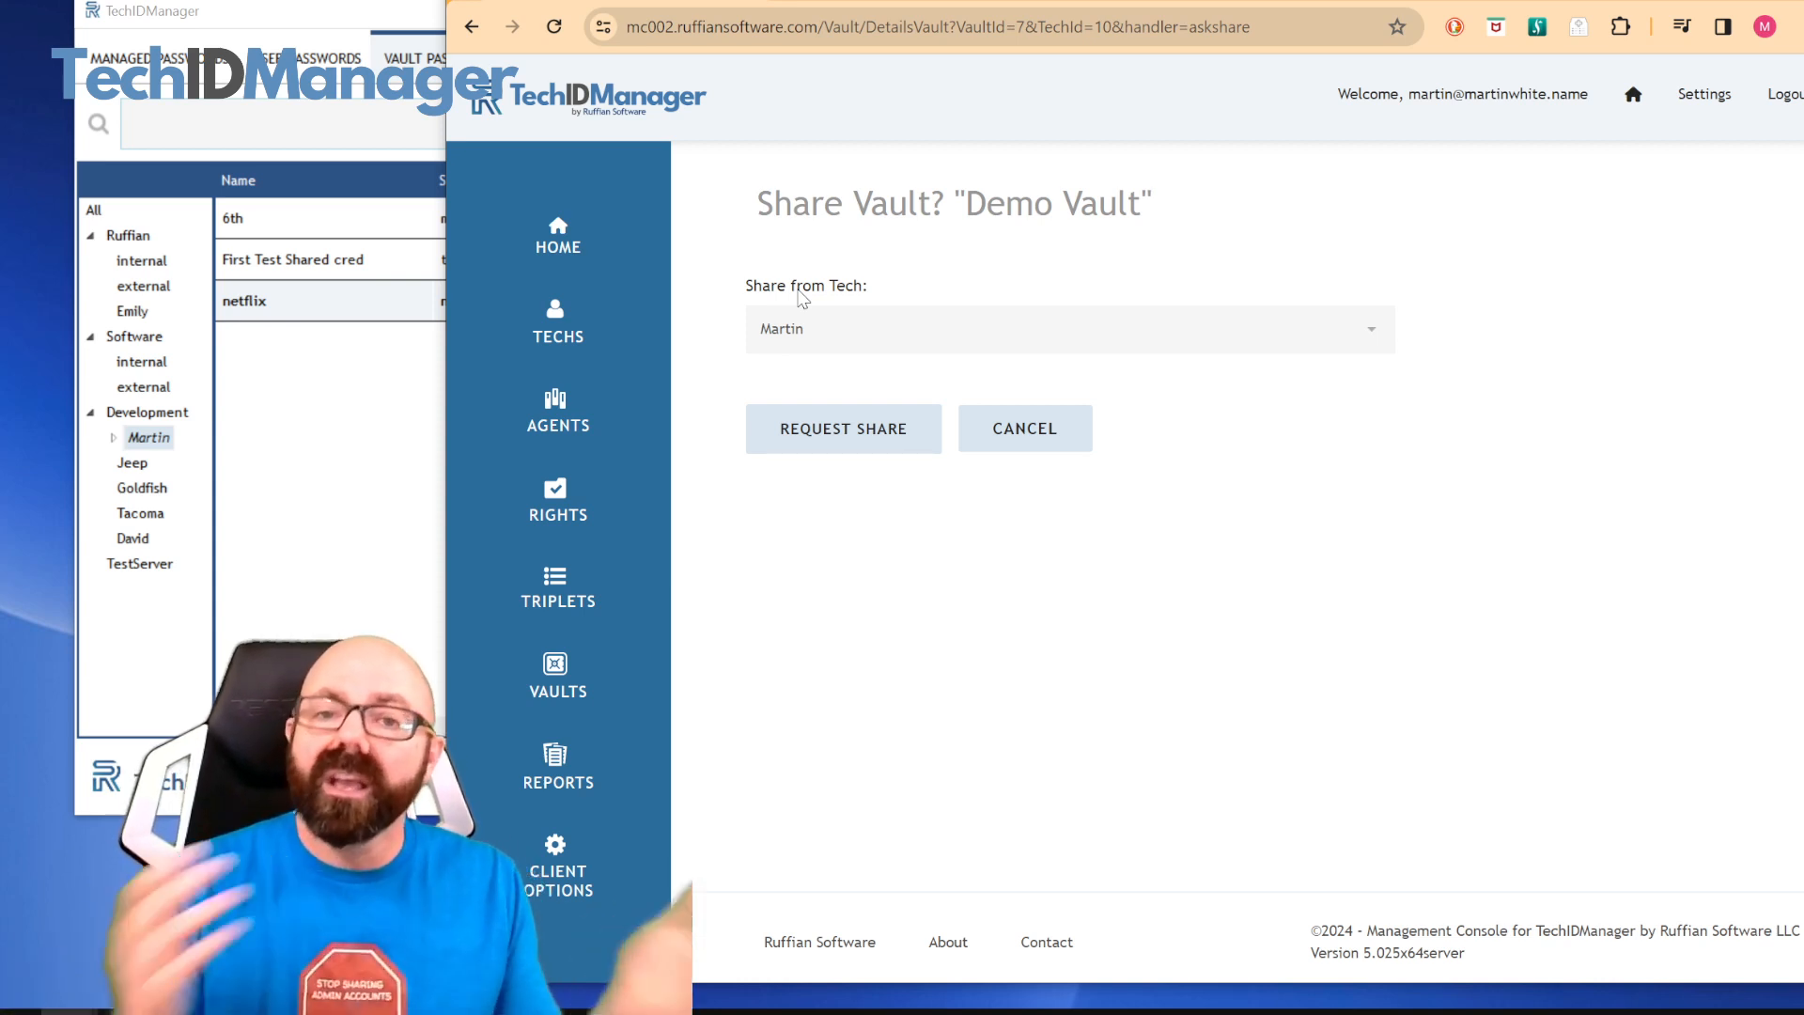
click(883, 342)
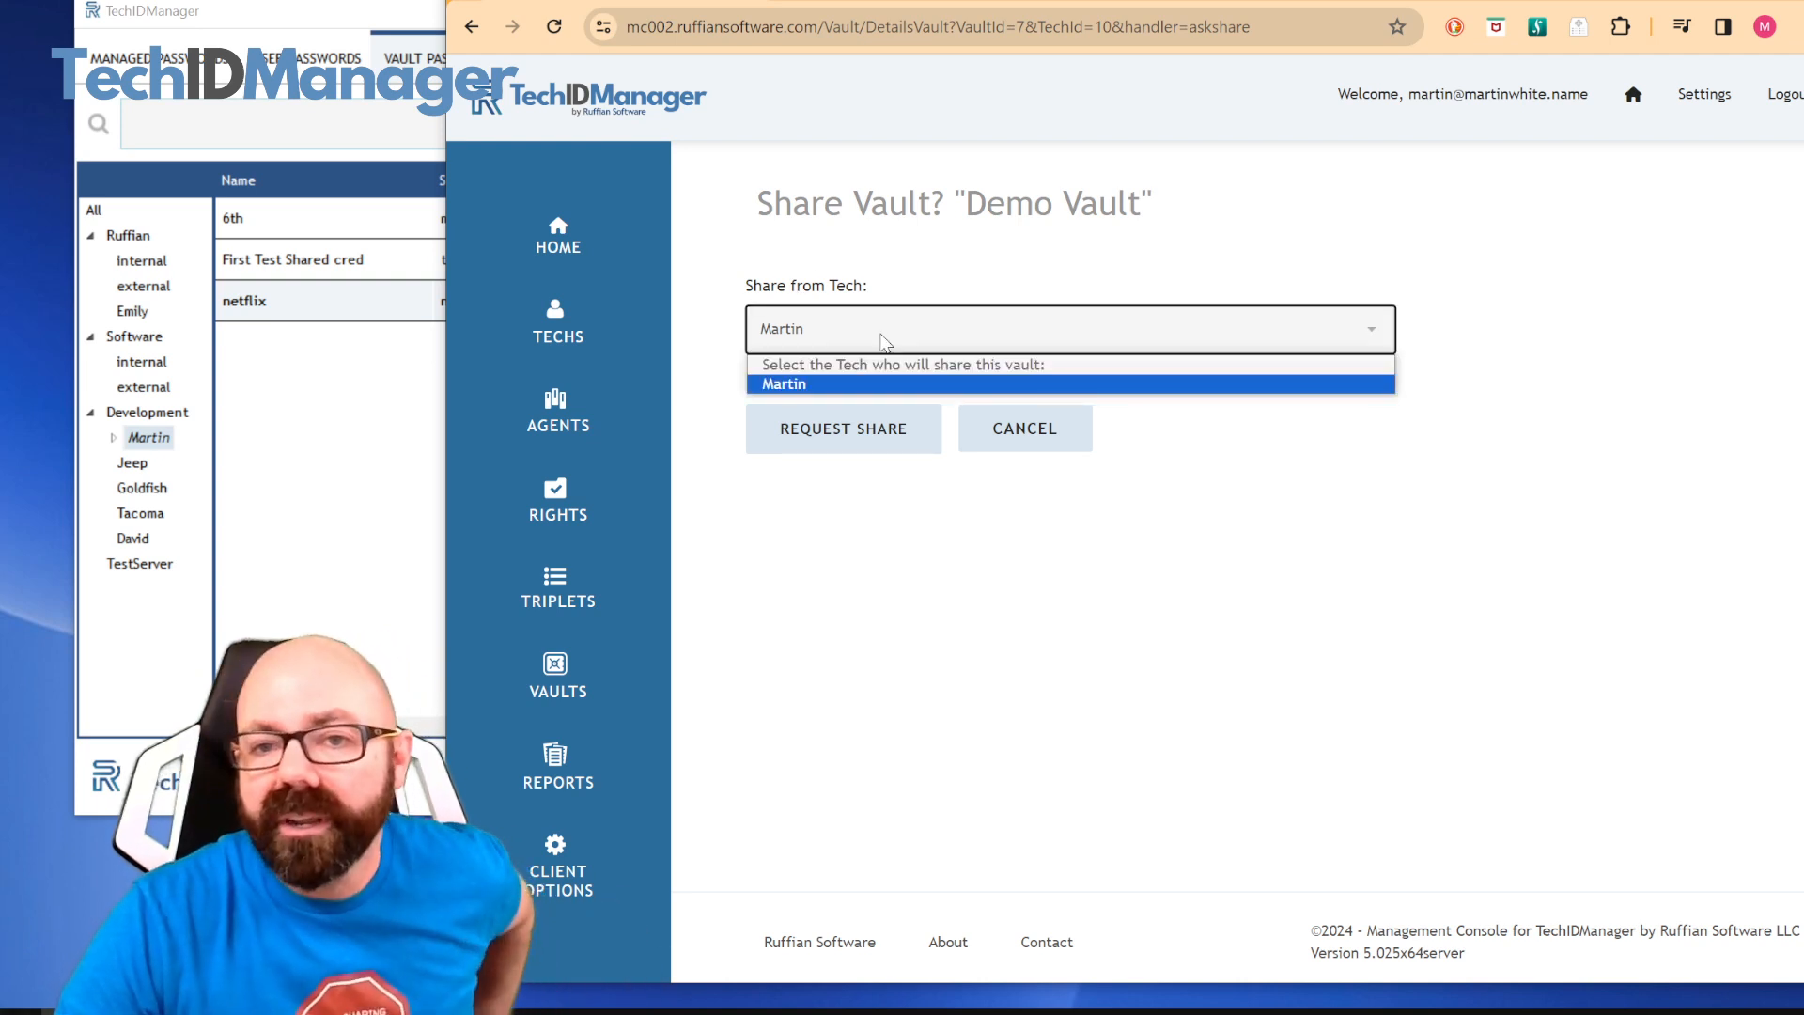
click(879, 385)
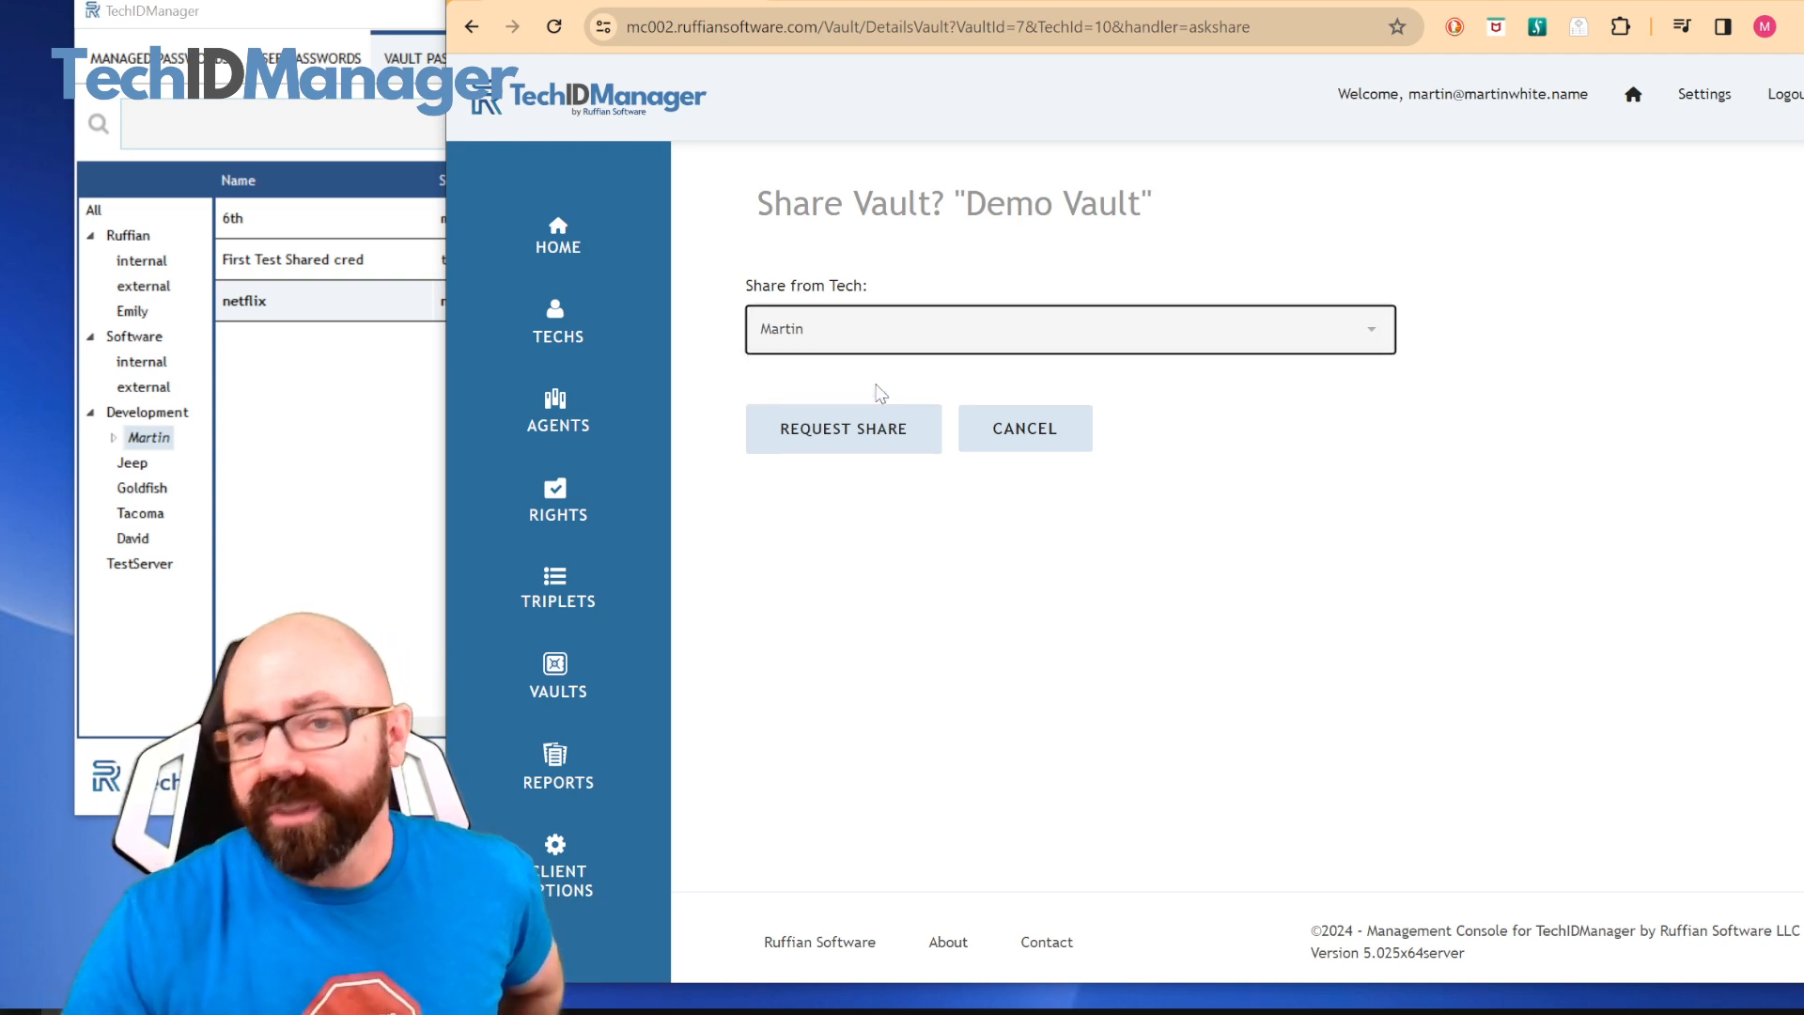
click(851, 440)
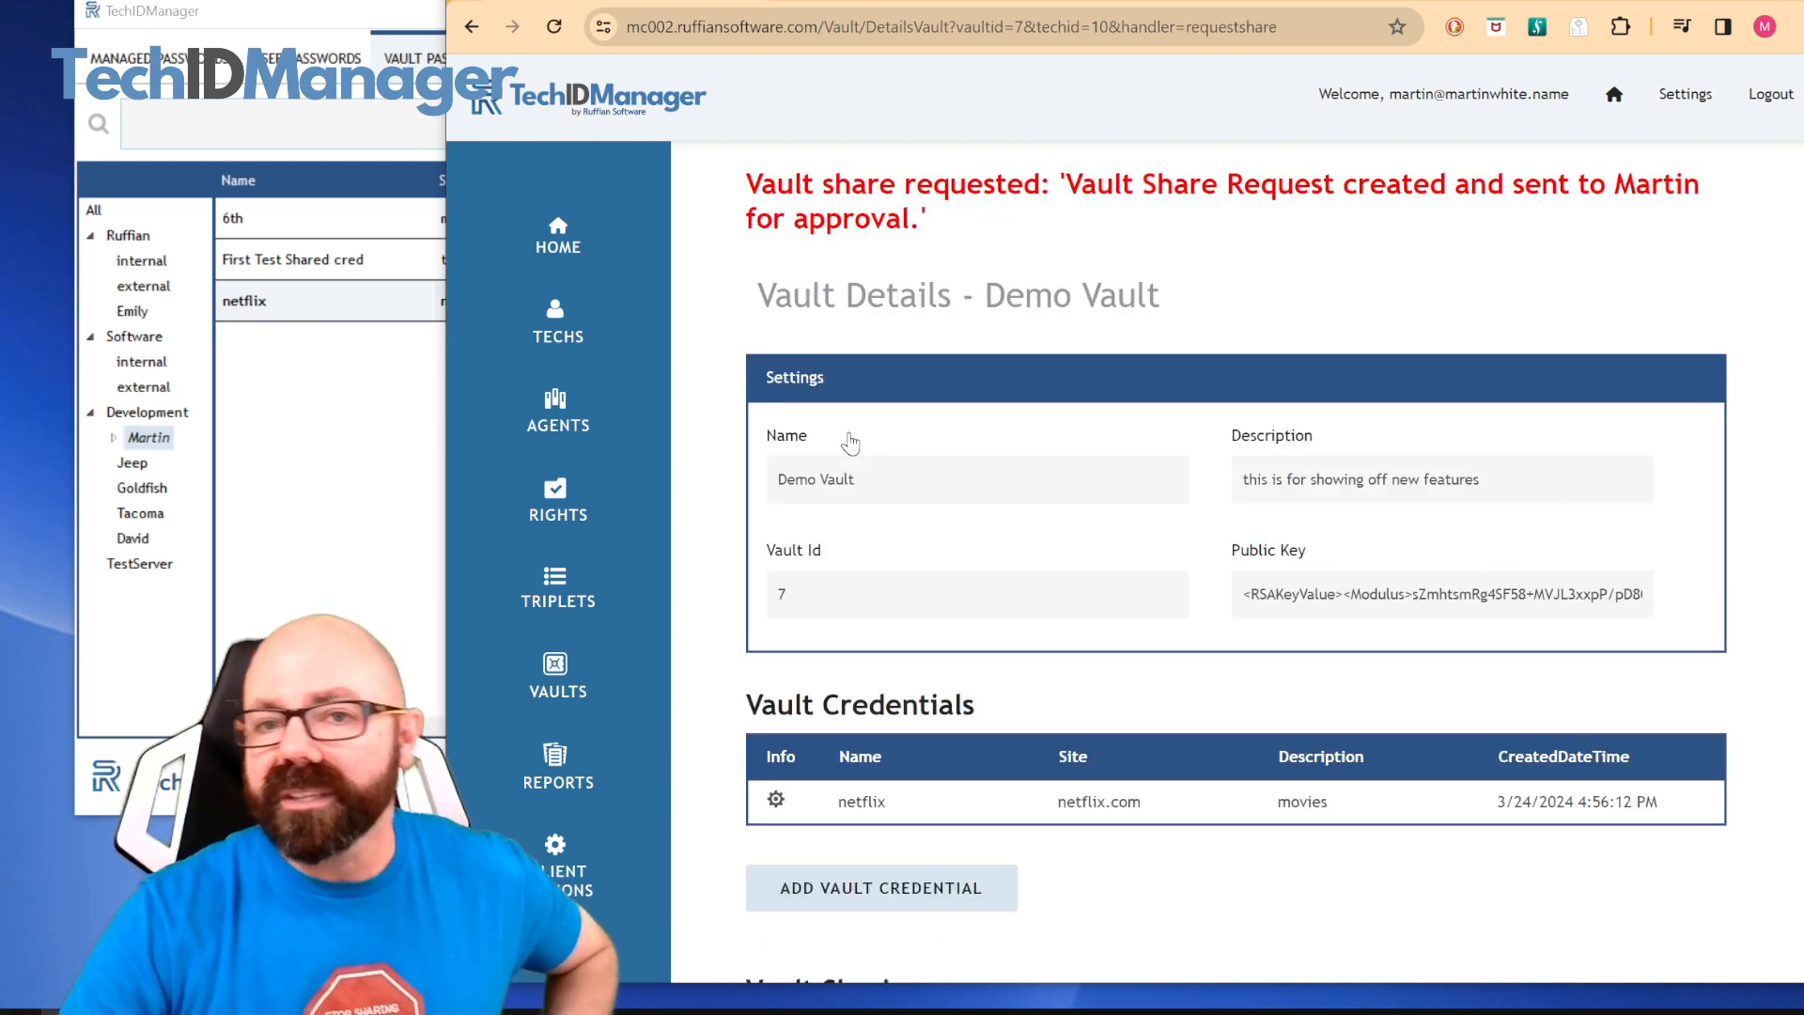
Switch to the TechIDManager desktop client, refresh it, review the Demo Vault share request's manager and credentials, and approve the request
click(340, 478)
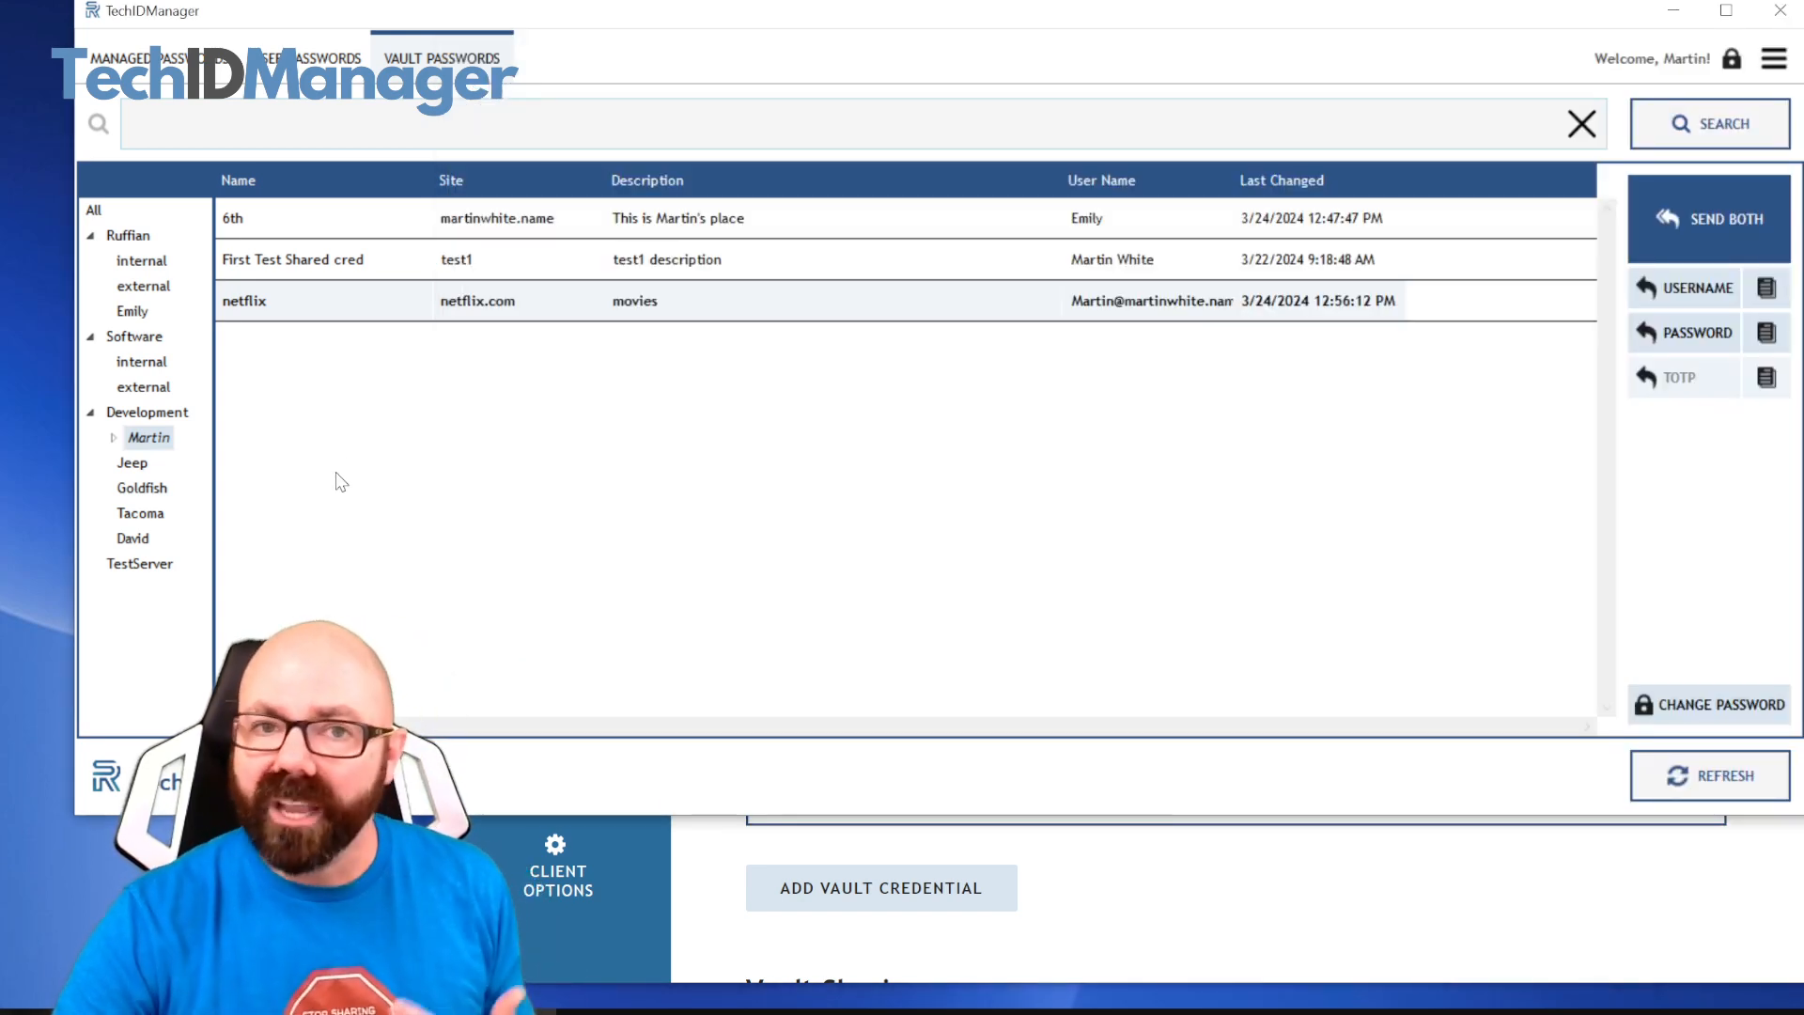
click(1722, 778)
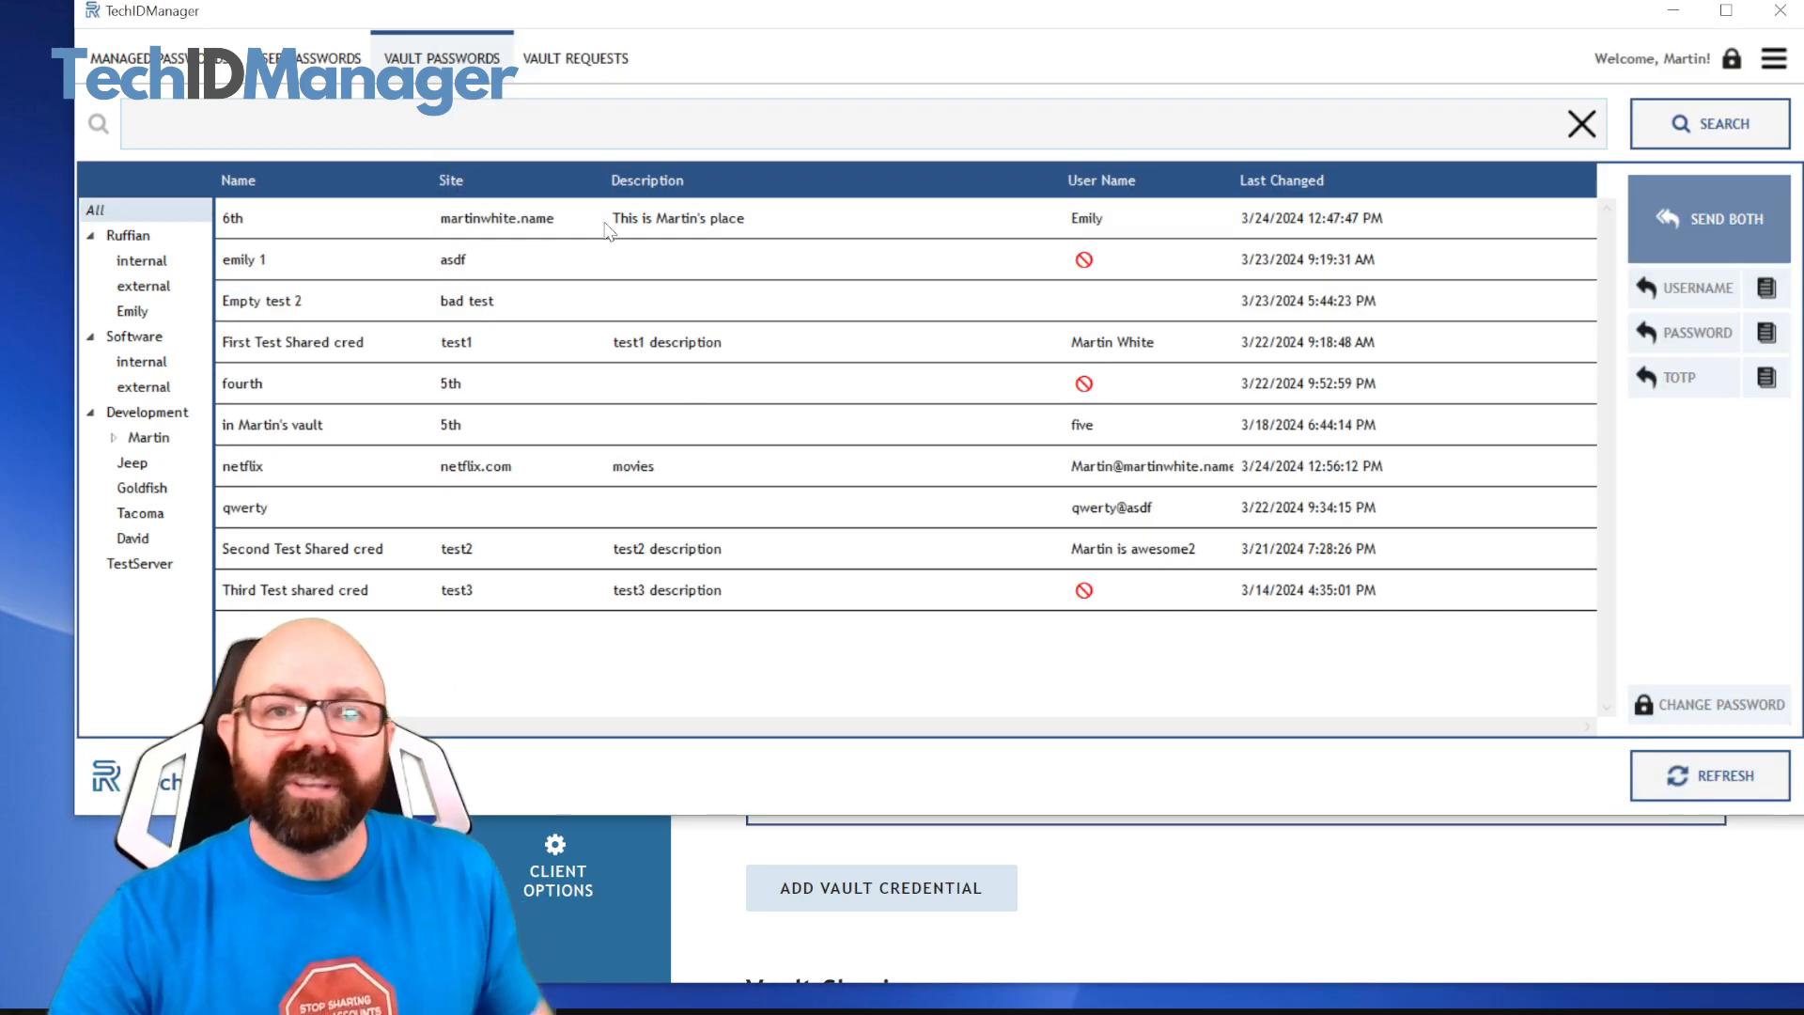
click(585, 75)
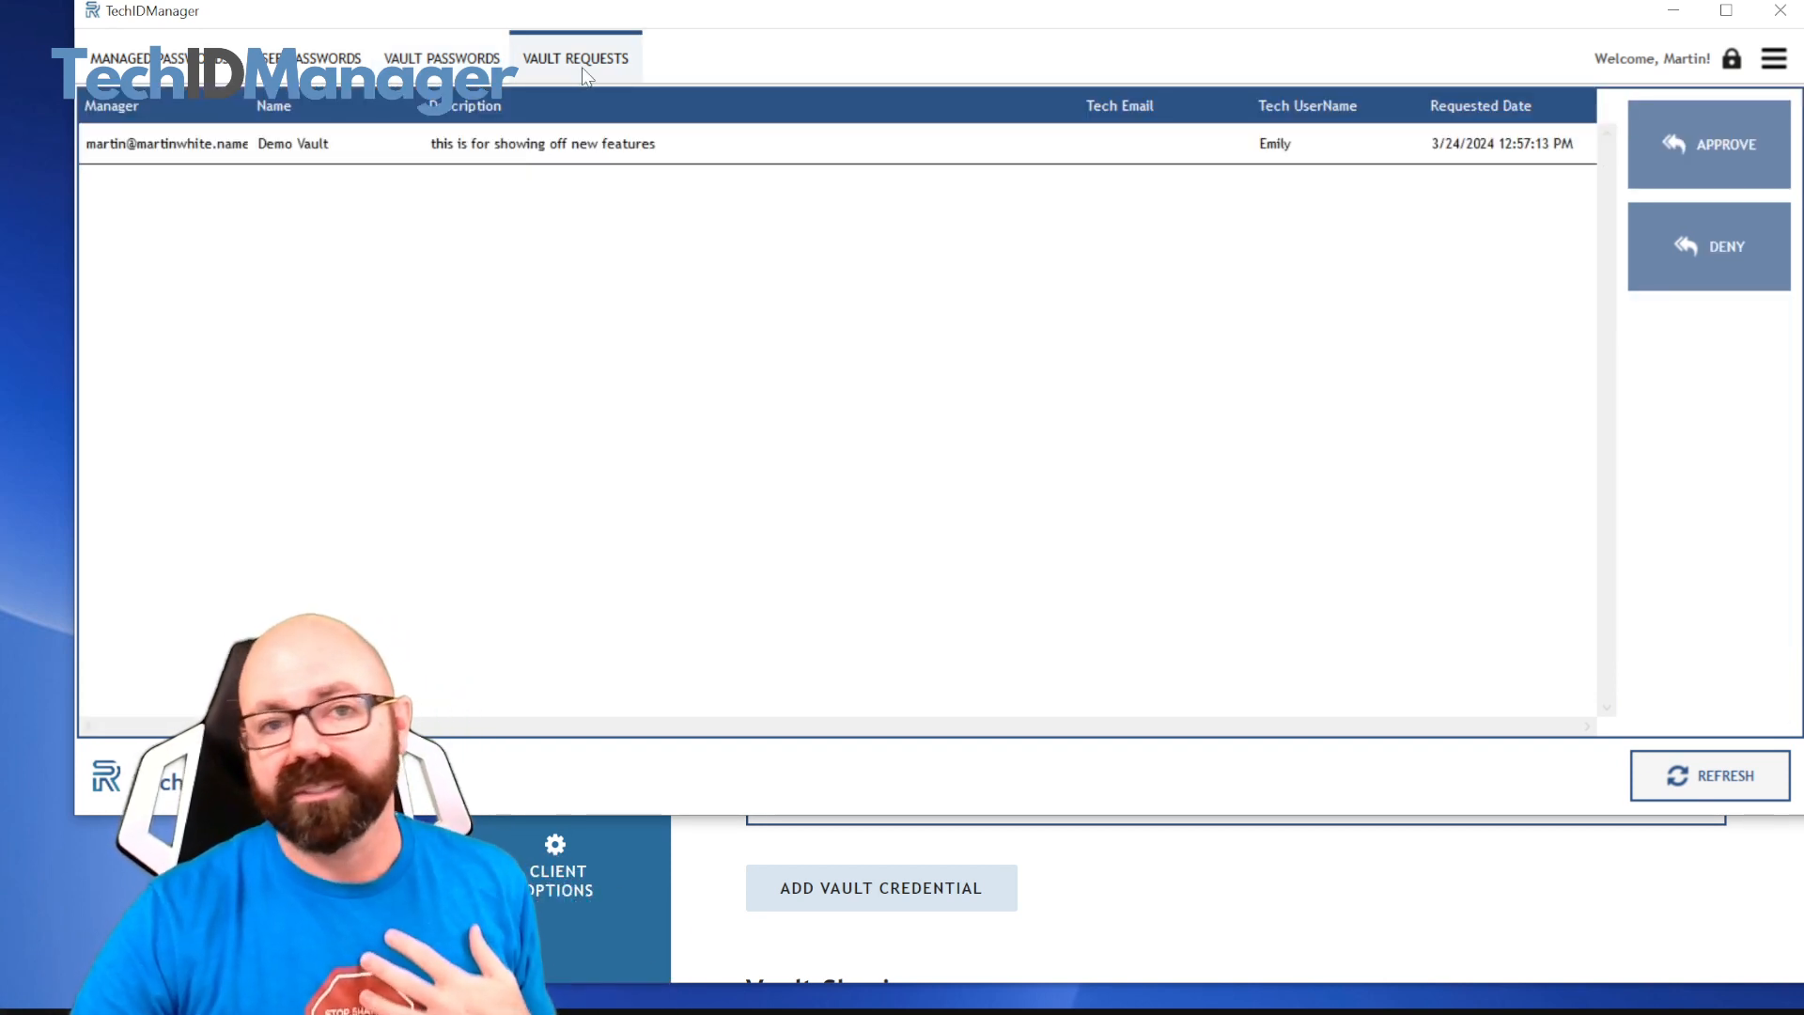
click(591, 155)
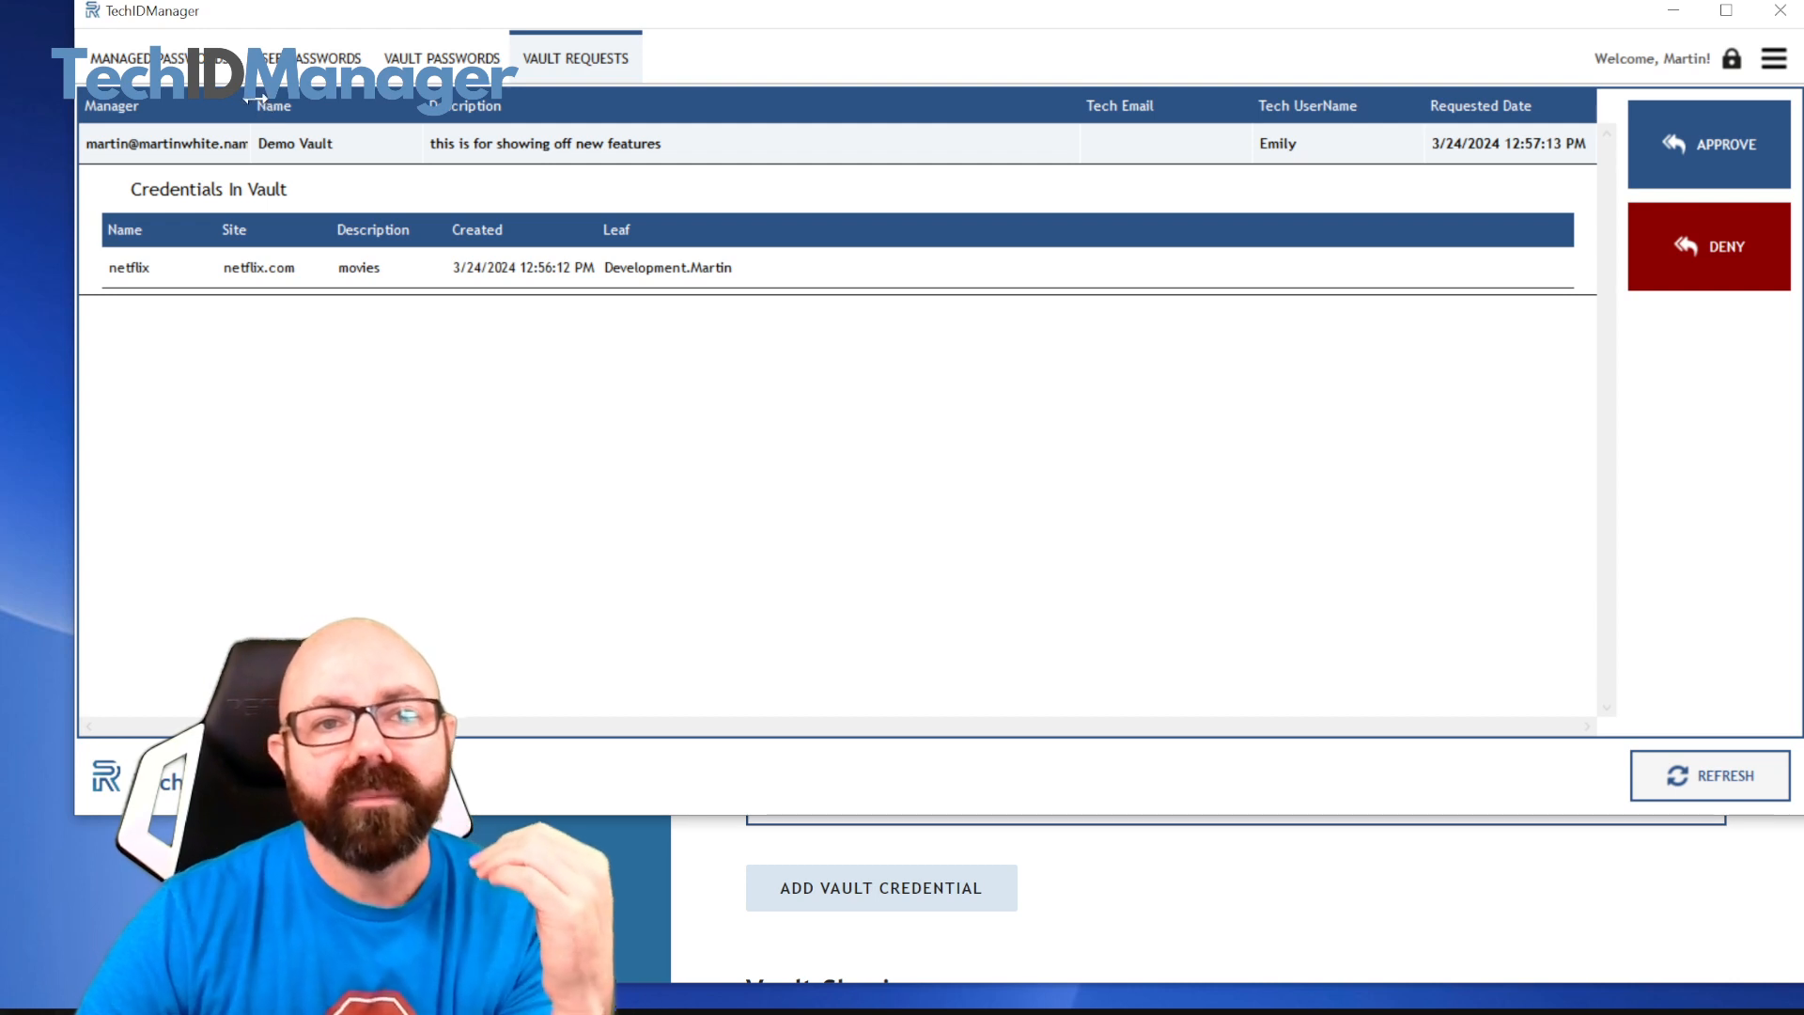
drag(254, 97, 345, 99)
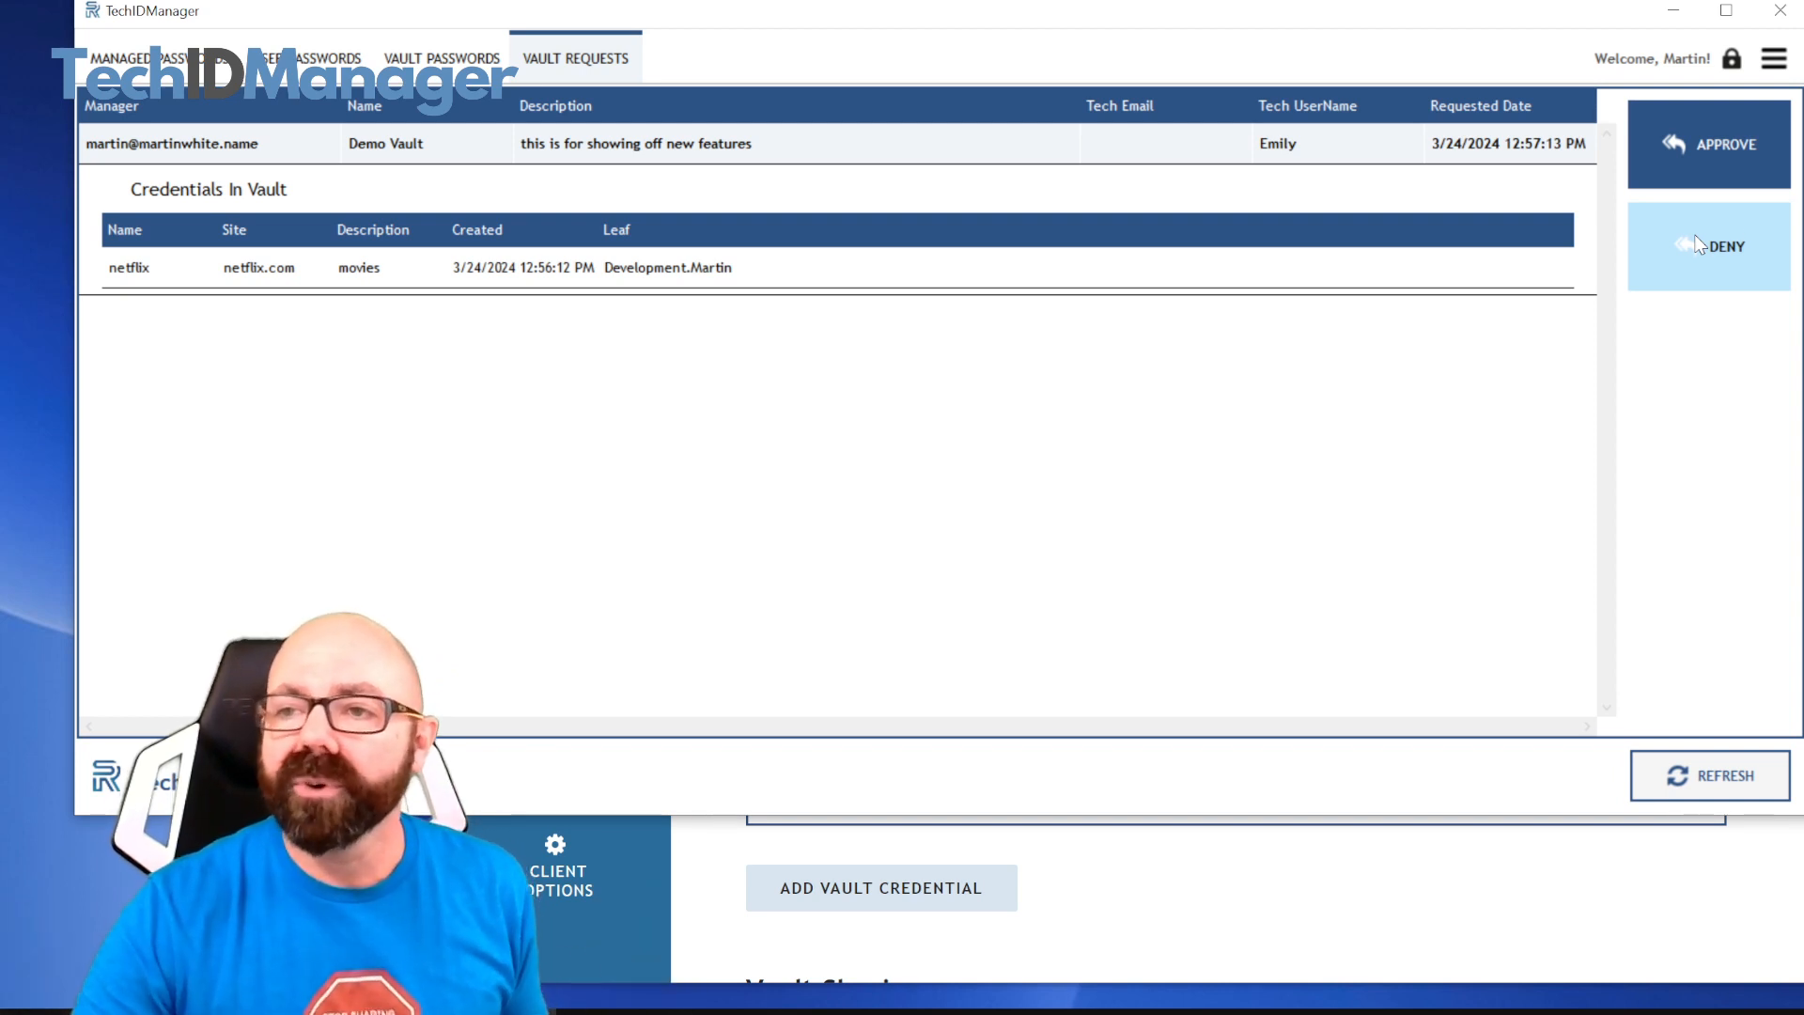
click(1704, 170)
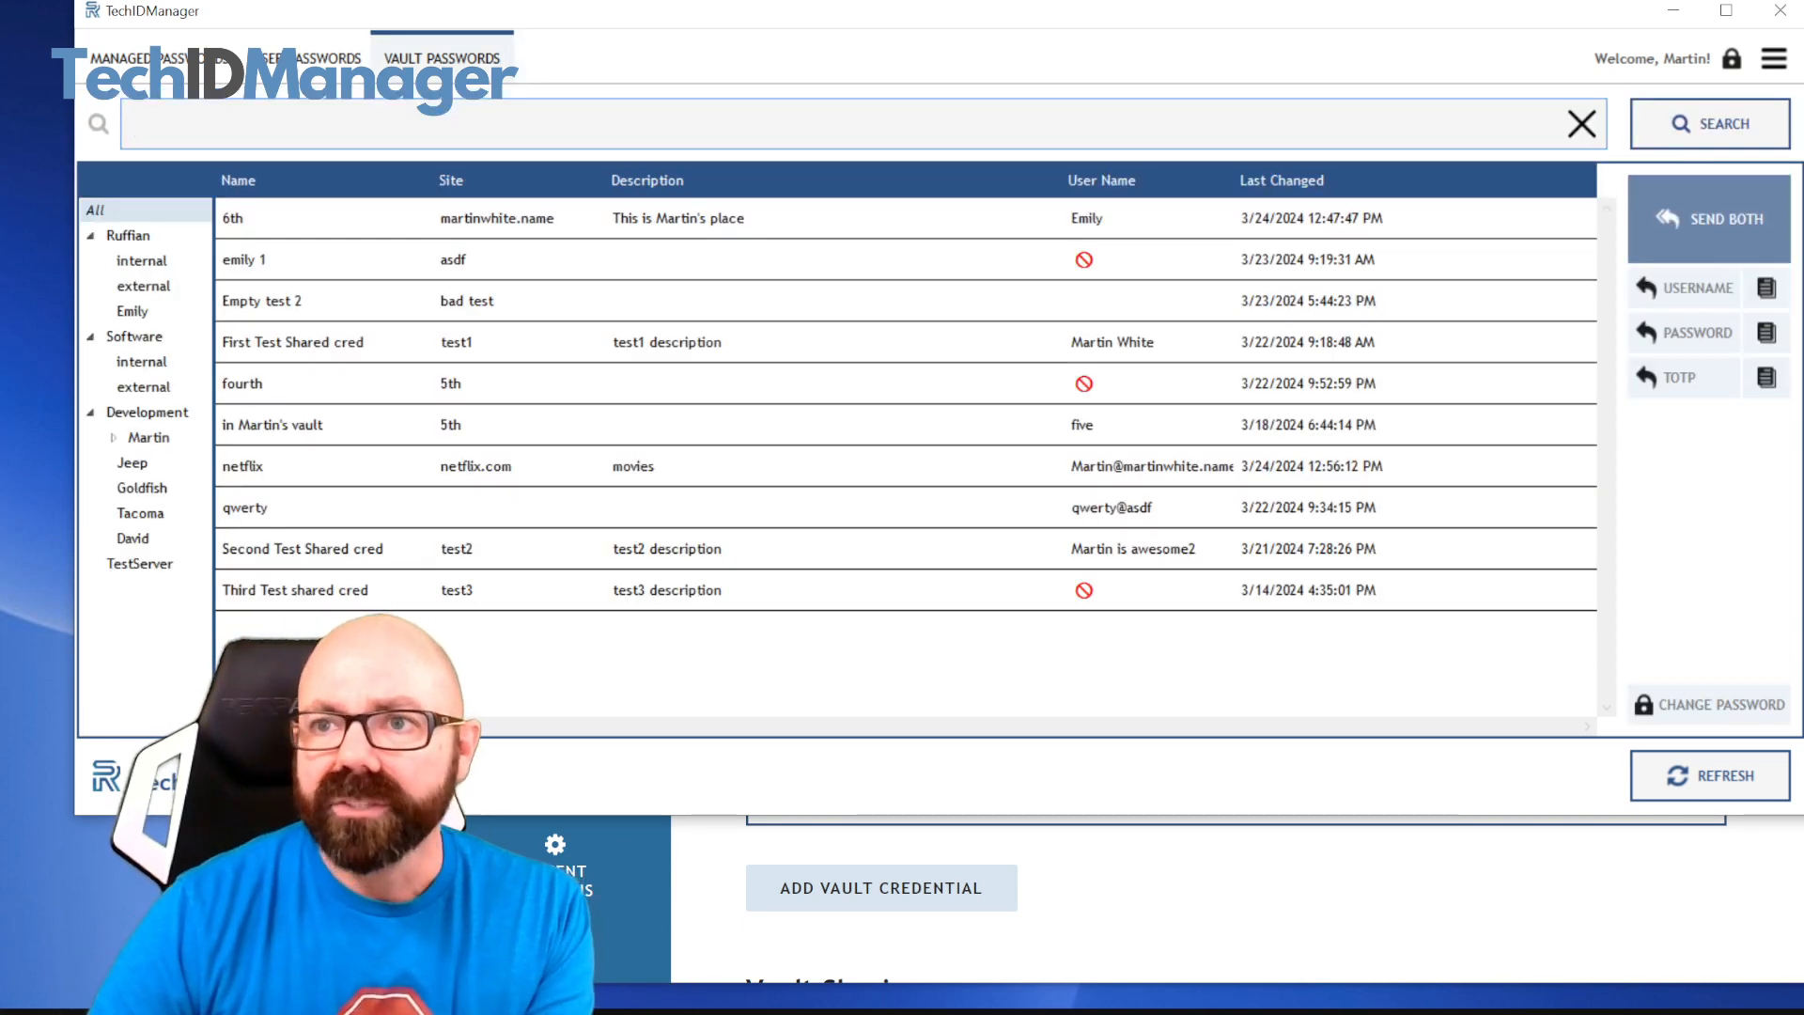
Return to the management console and reopen Demo Vault's details from the vault list to check its sharing status
click(1344, 2)
mouse_move(587, 705)
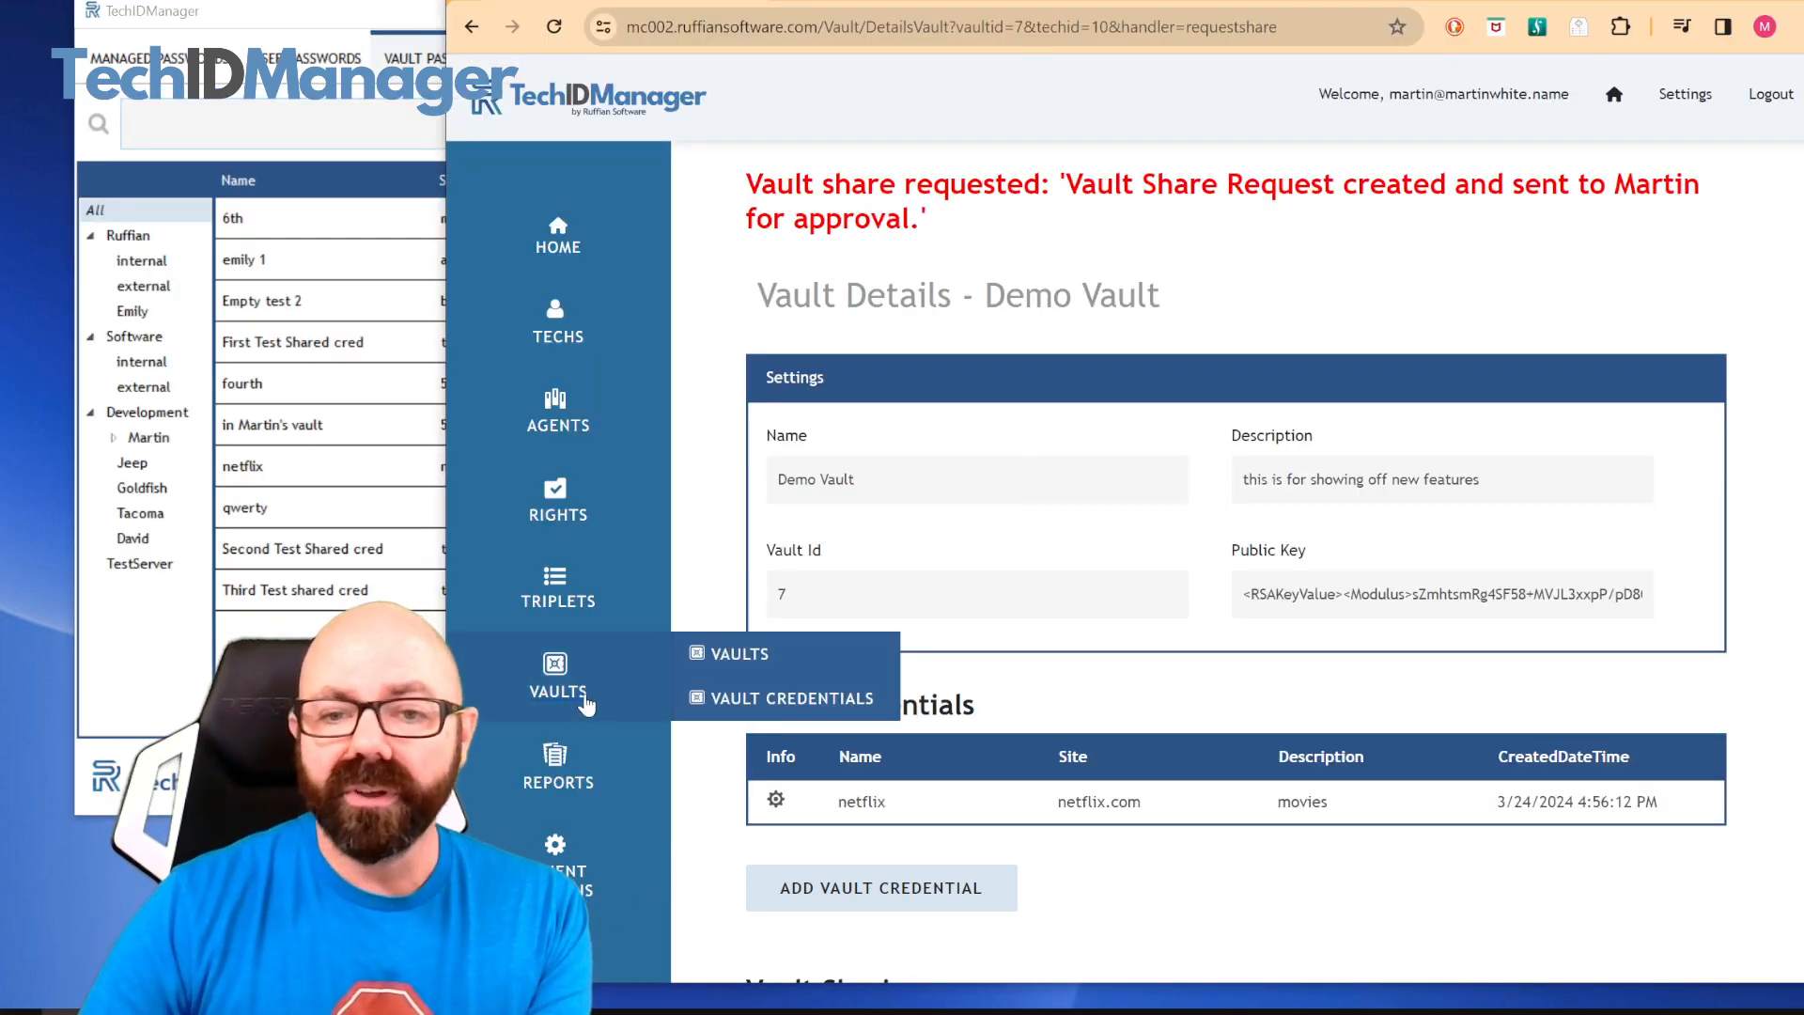
click(719, 655)
click(777, 660)
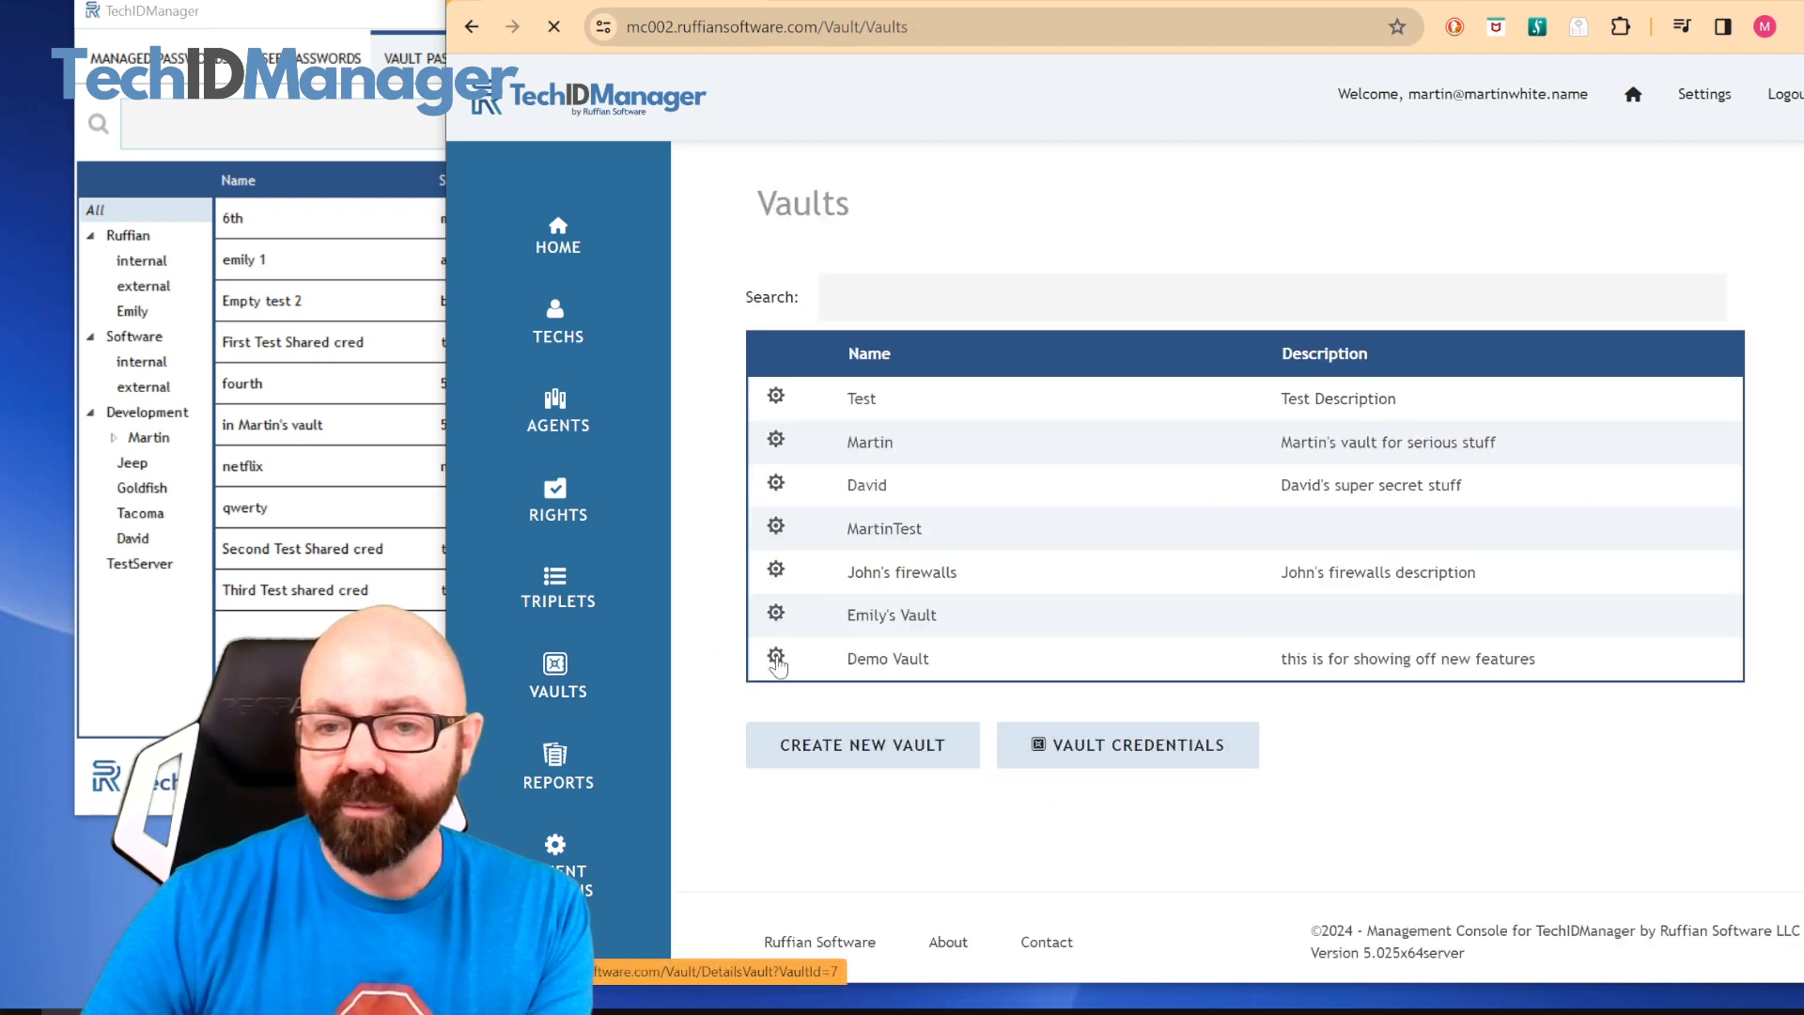
scroll(1056, 605, down, 10)
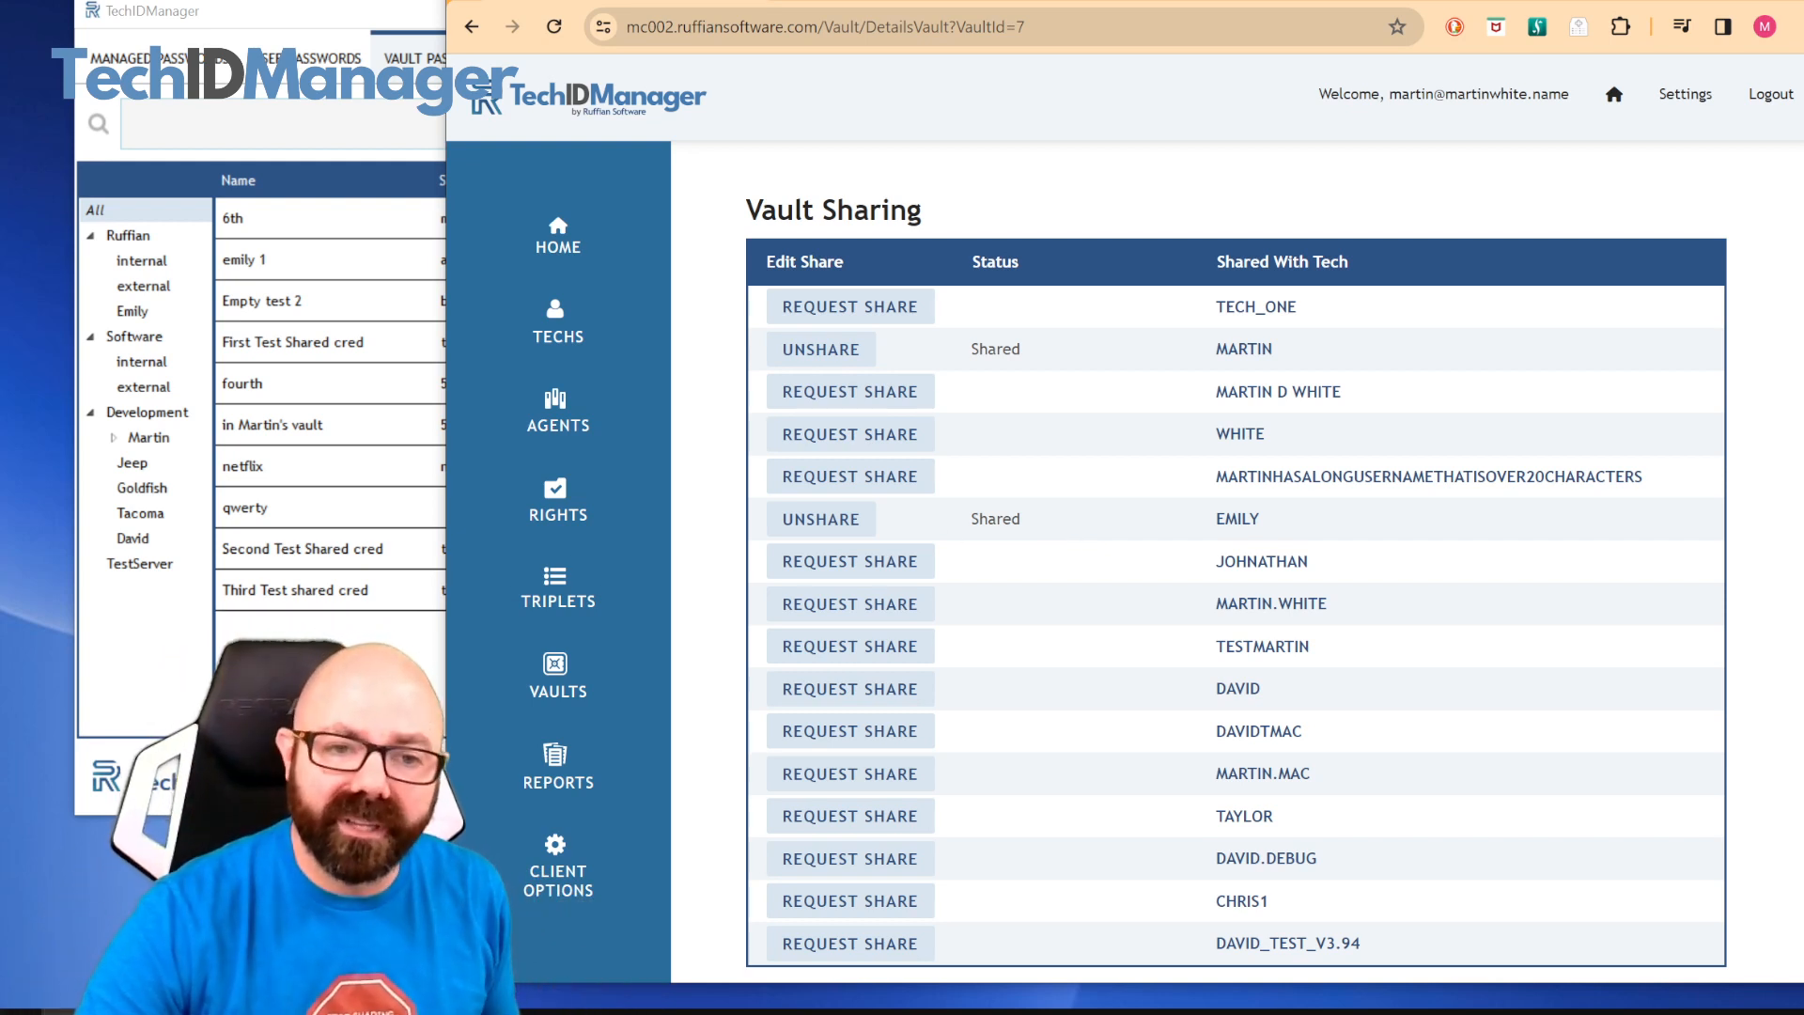
Select netflix in the desktop client, then unshare Demo Vault from the sixth listed tech in the management console
click(592, 1009)
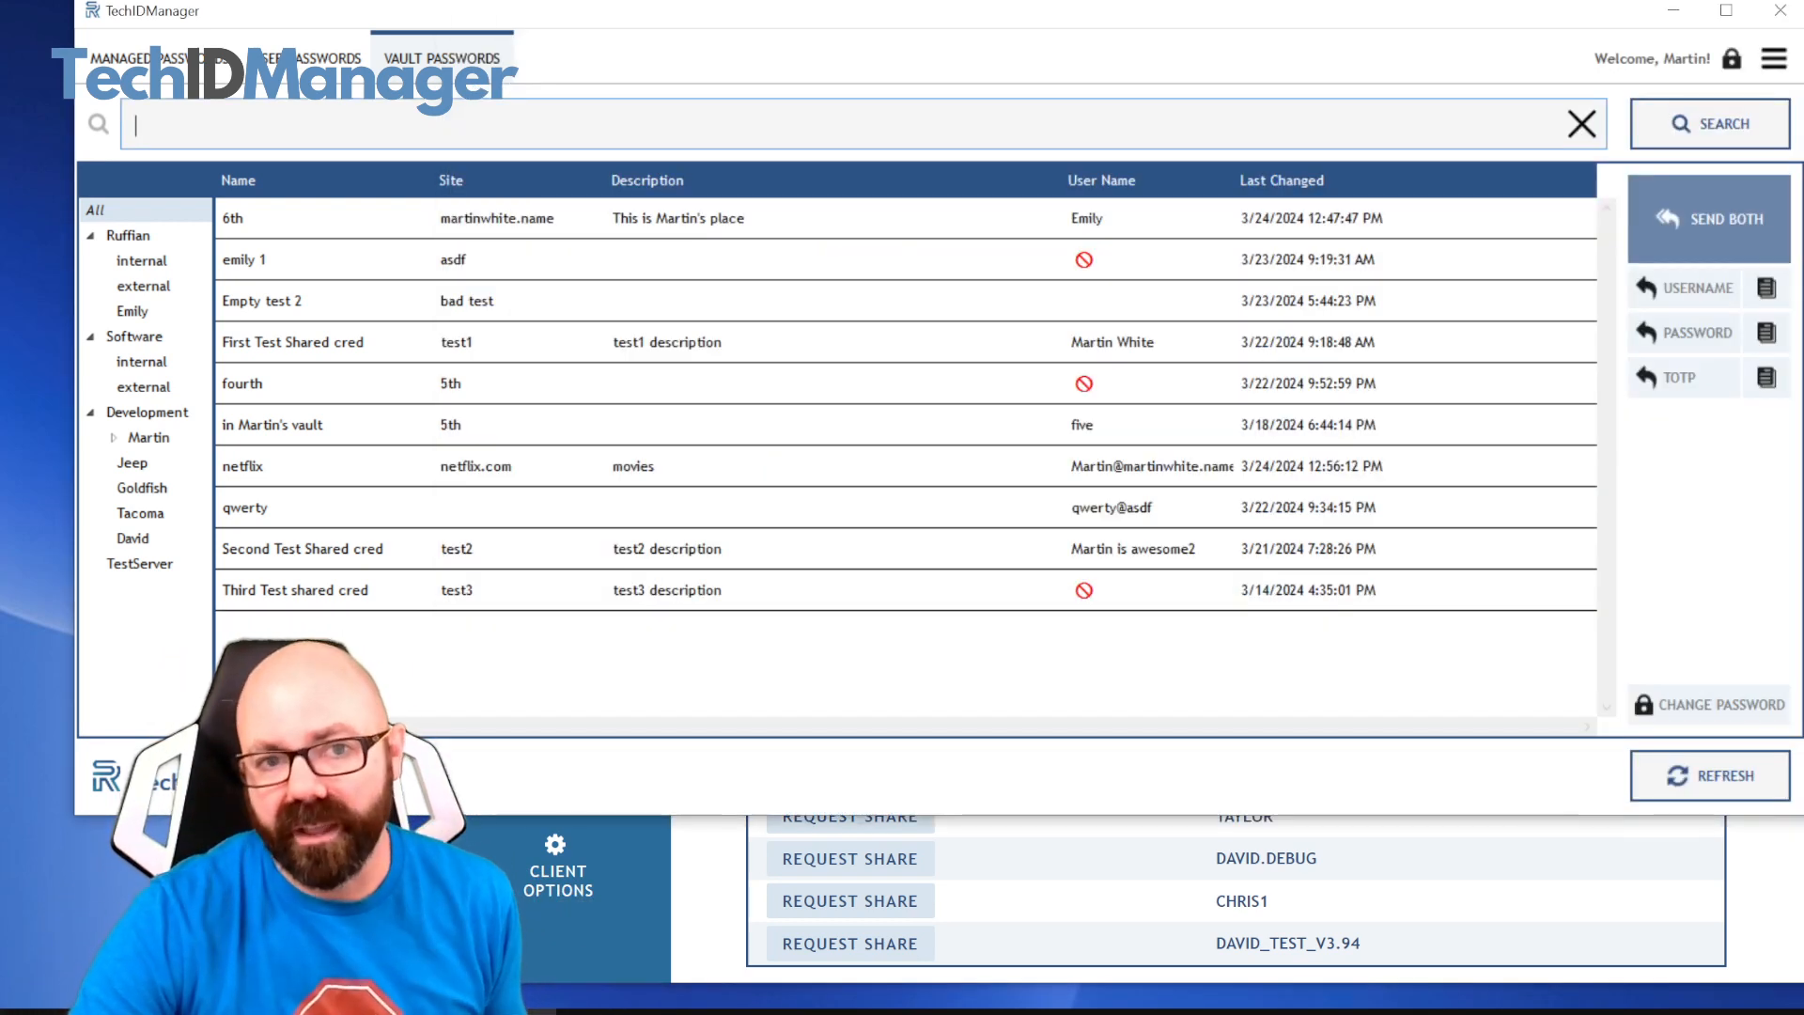
click(333, 470)
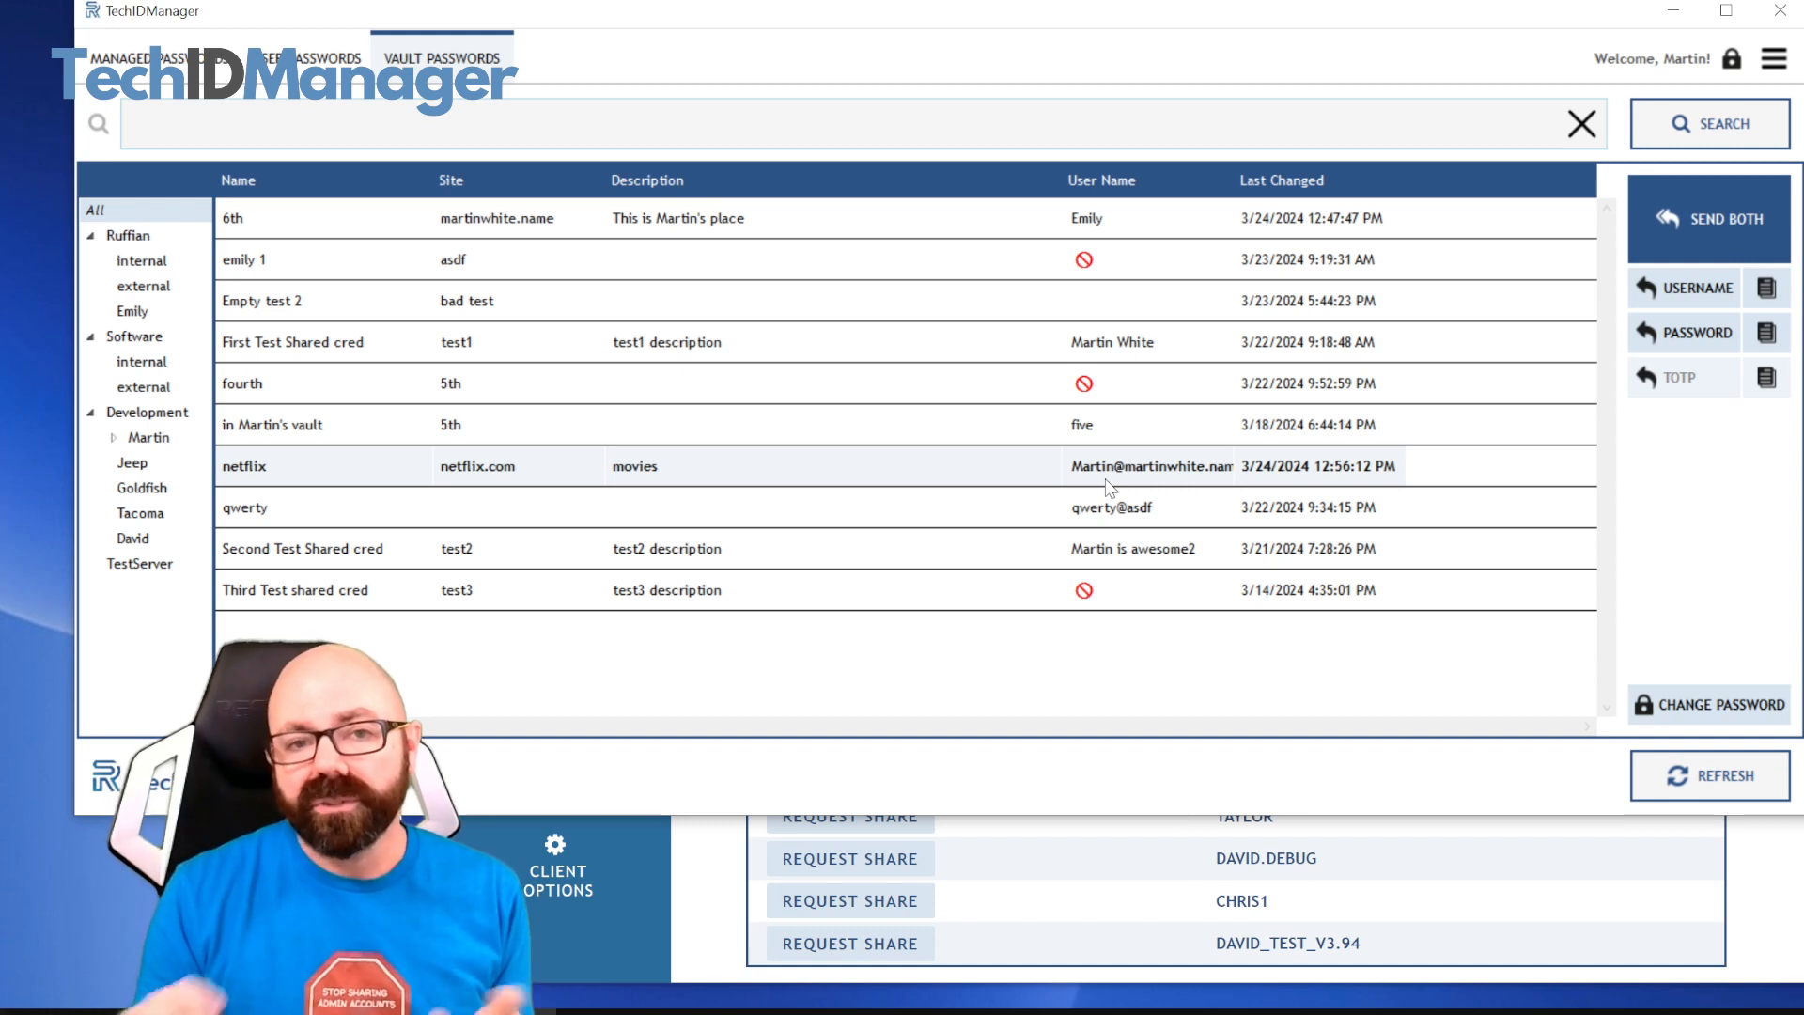
click(1107, 867)
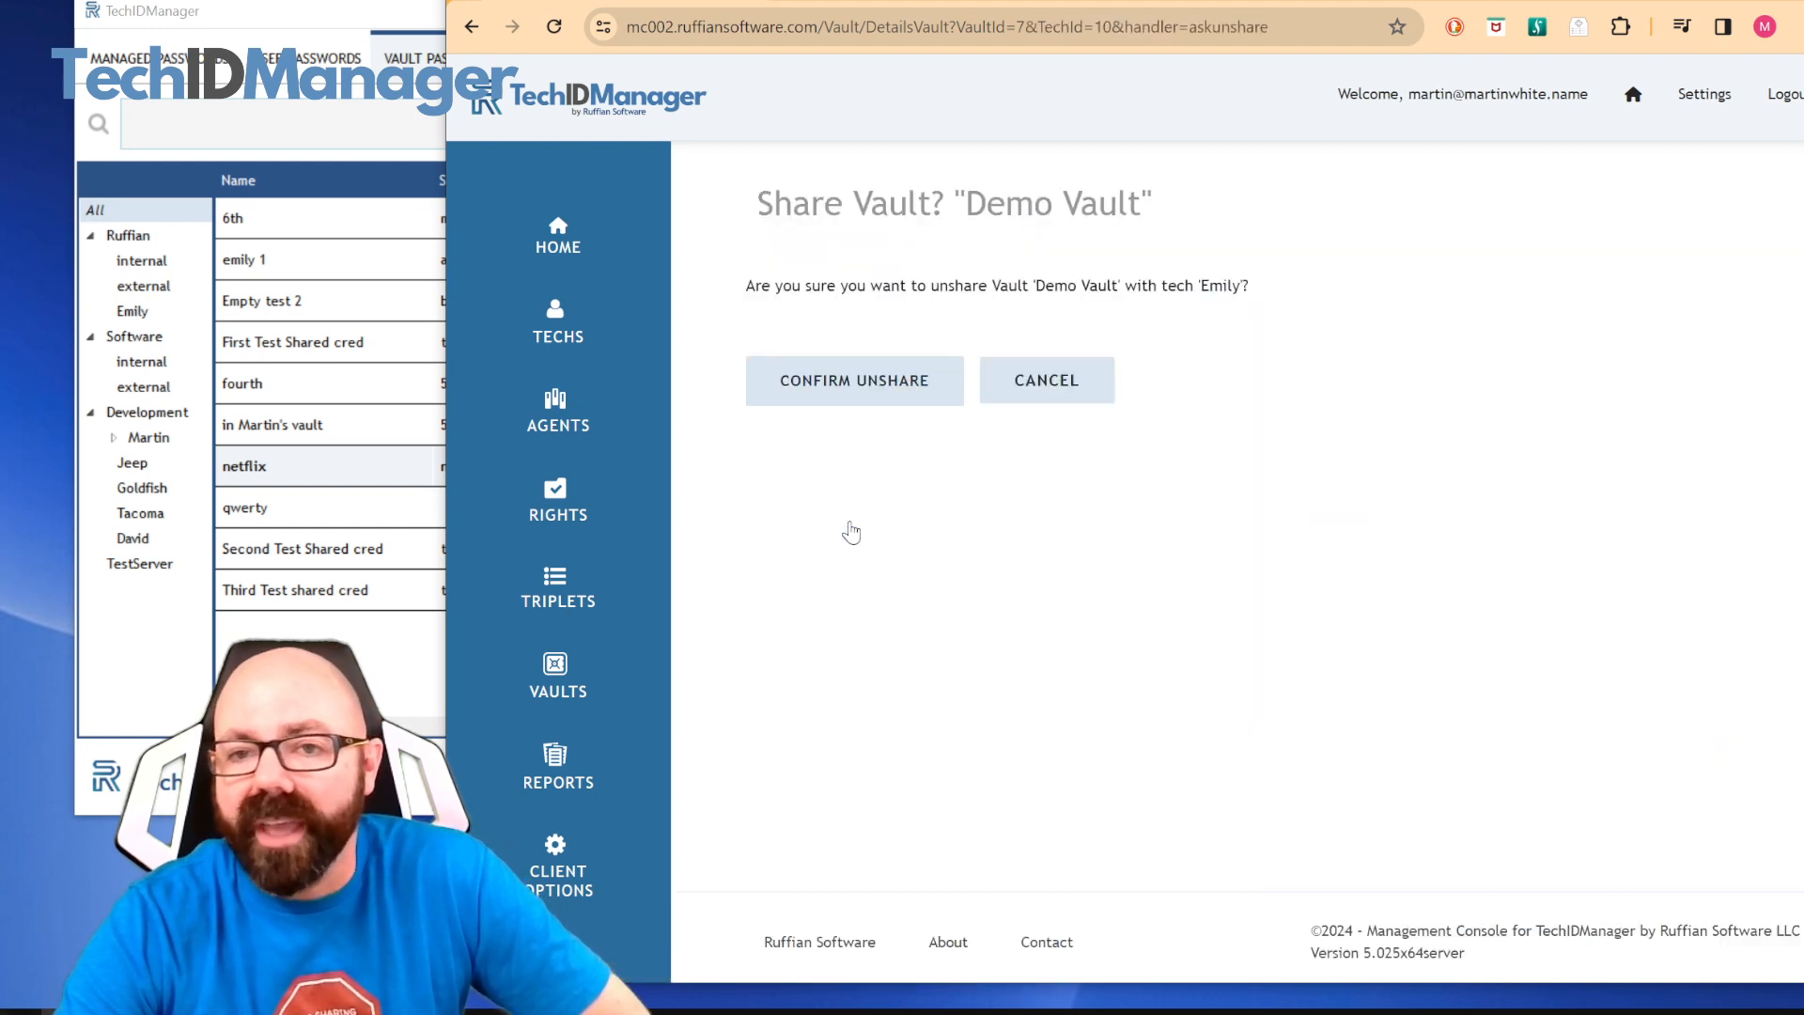
click(862, 393)
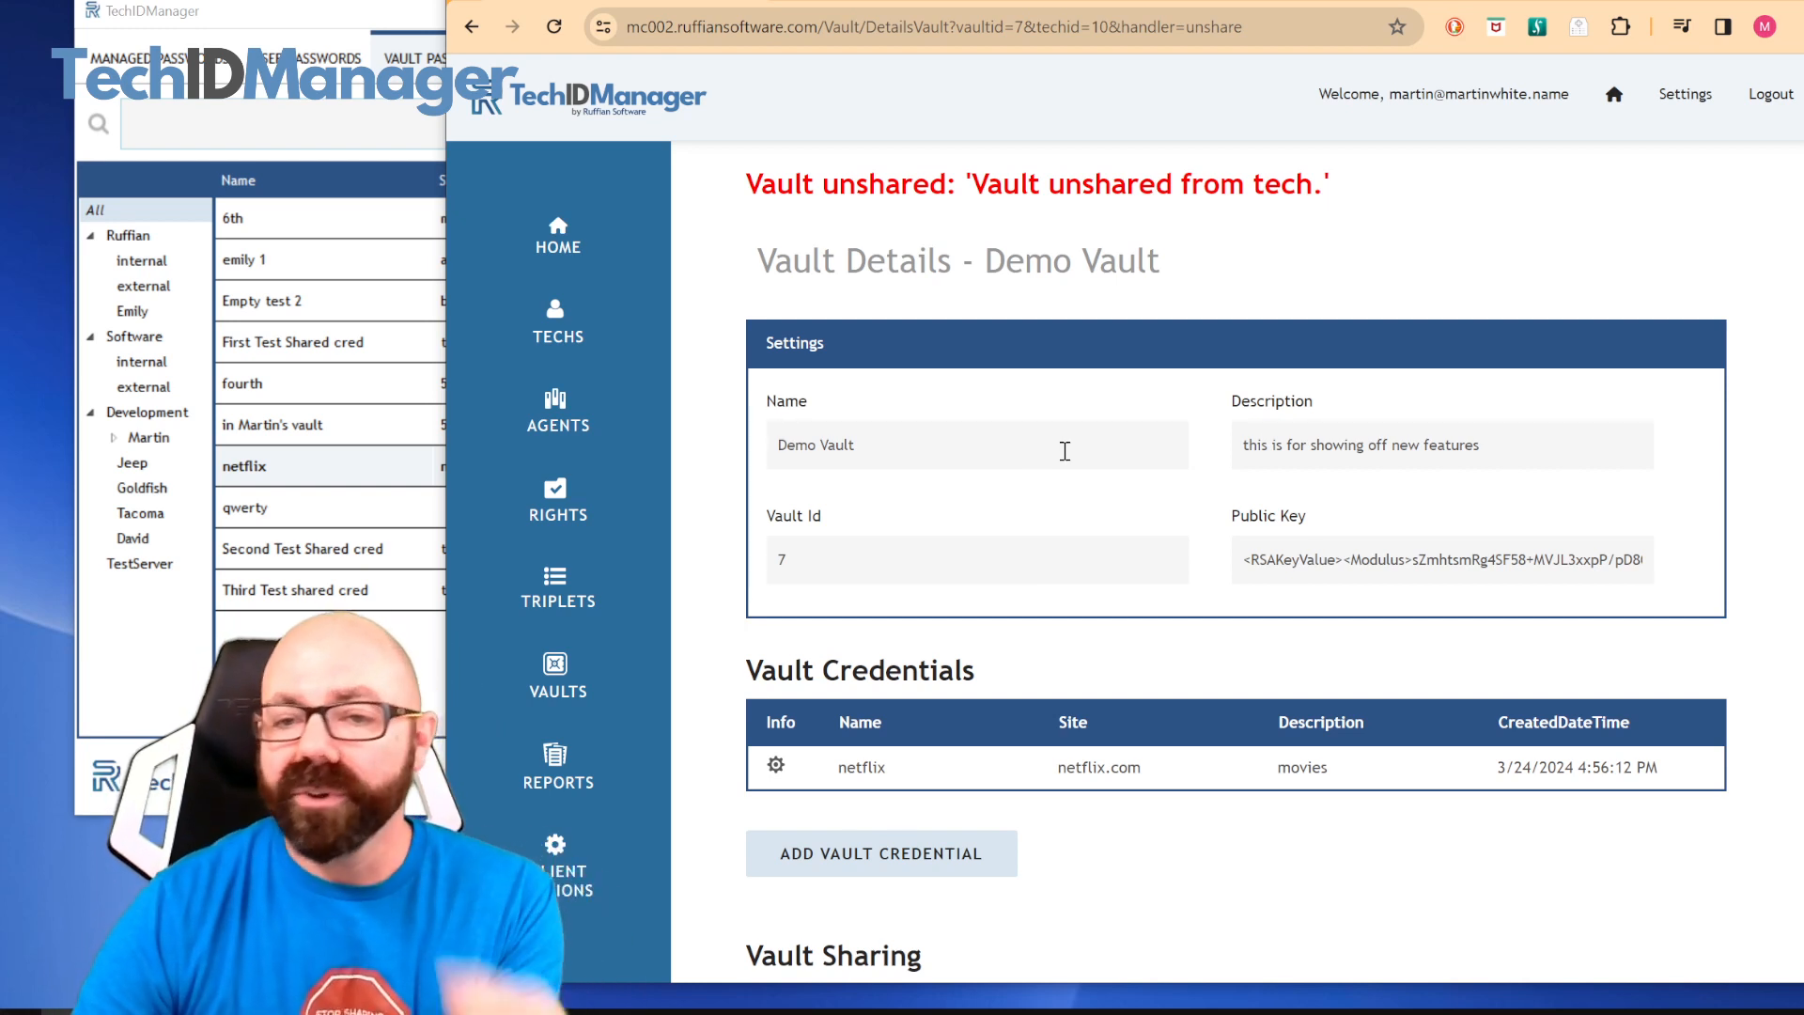
Look at the vault passwords in the desktop client, then review Demo Vault's credentials and sharing list in the management console
key(alt+Tab)
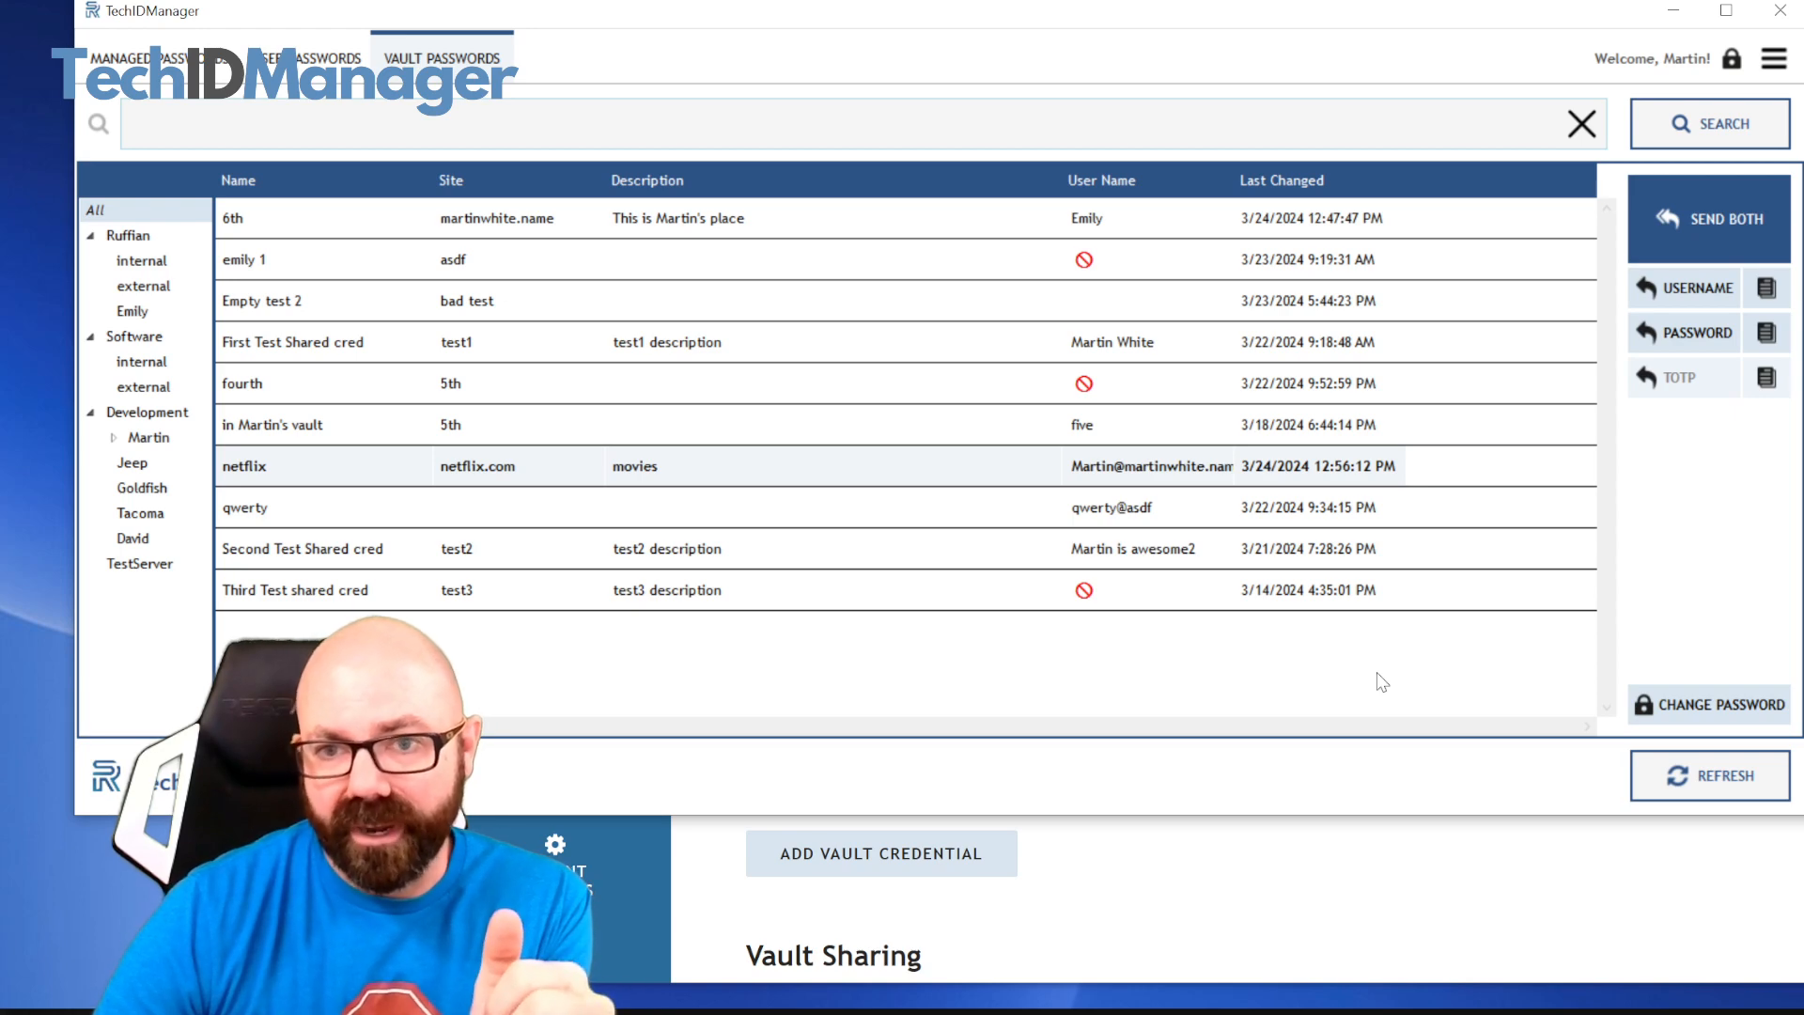
click(1314, 872)
scroll(1249, 766, down, 5)
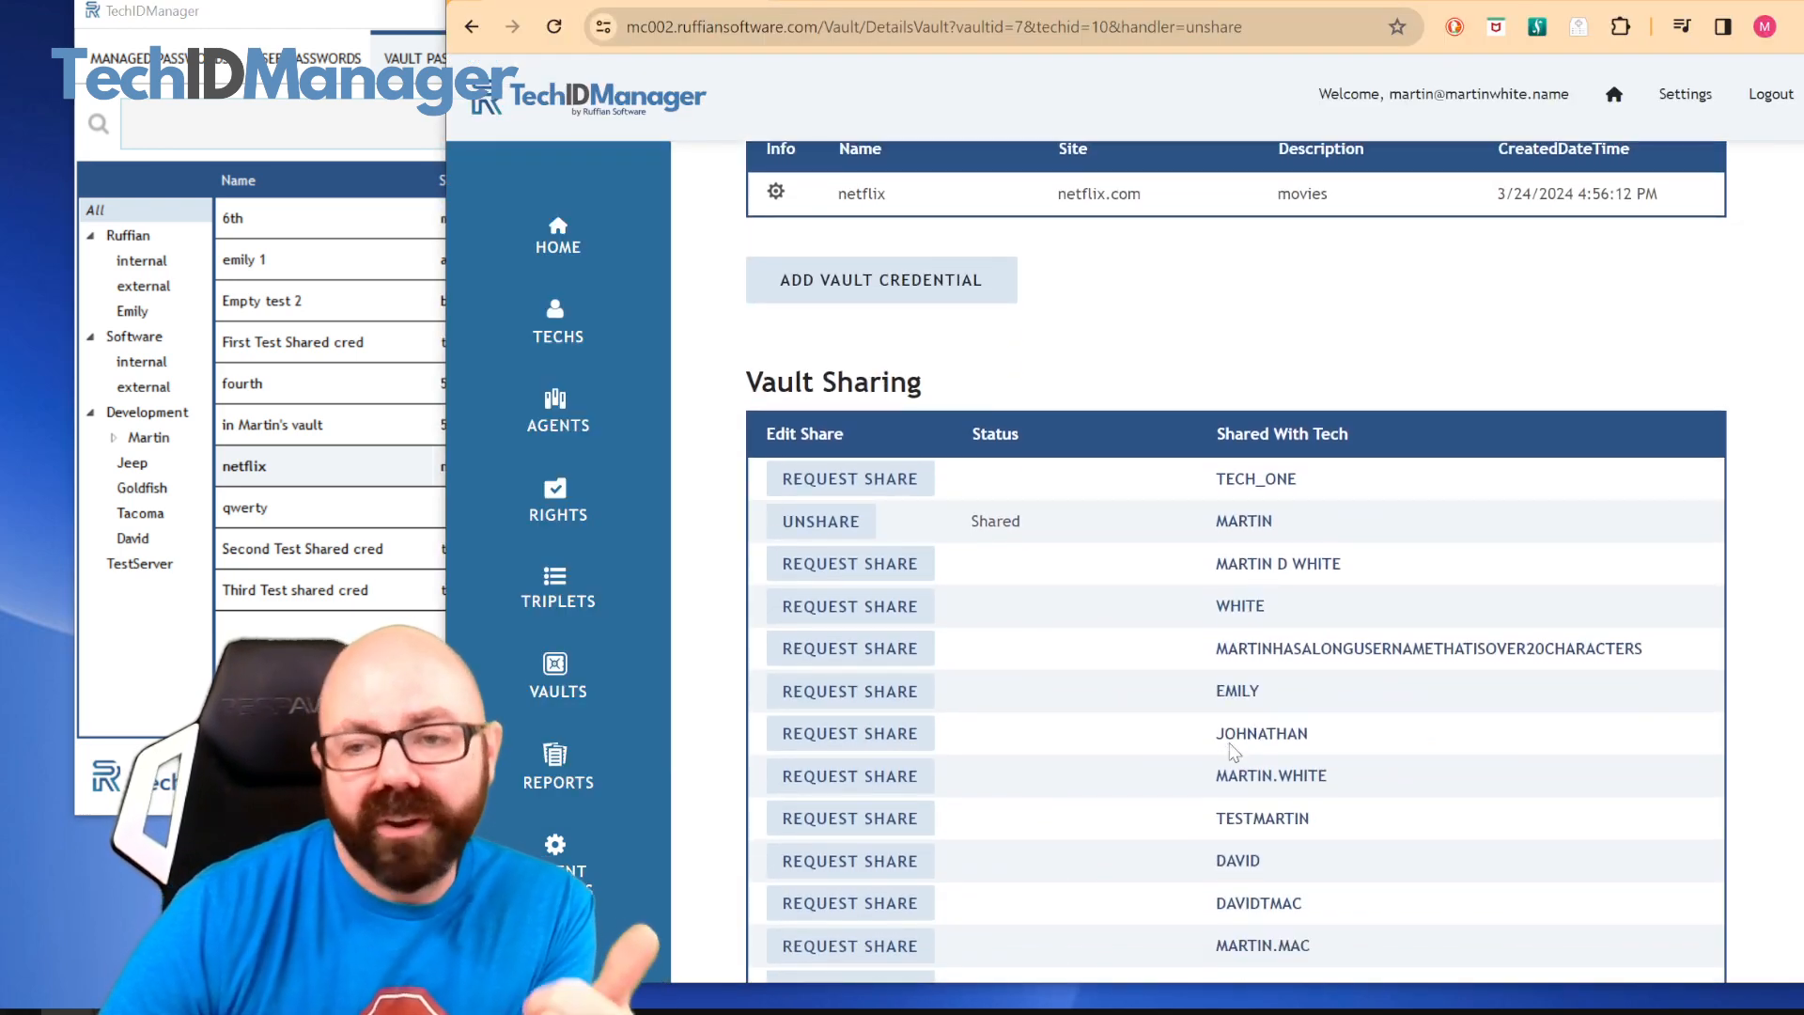
scroll(1234, 751, down, 1)
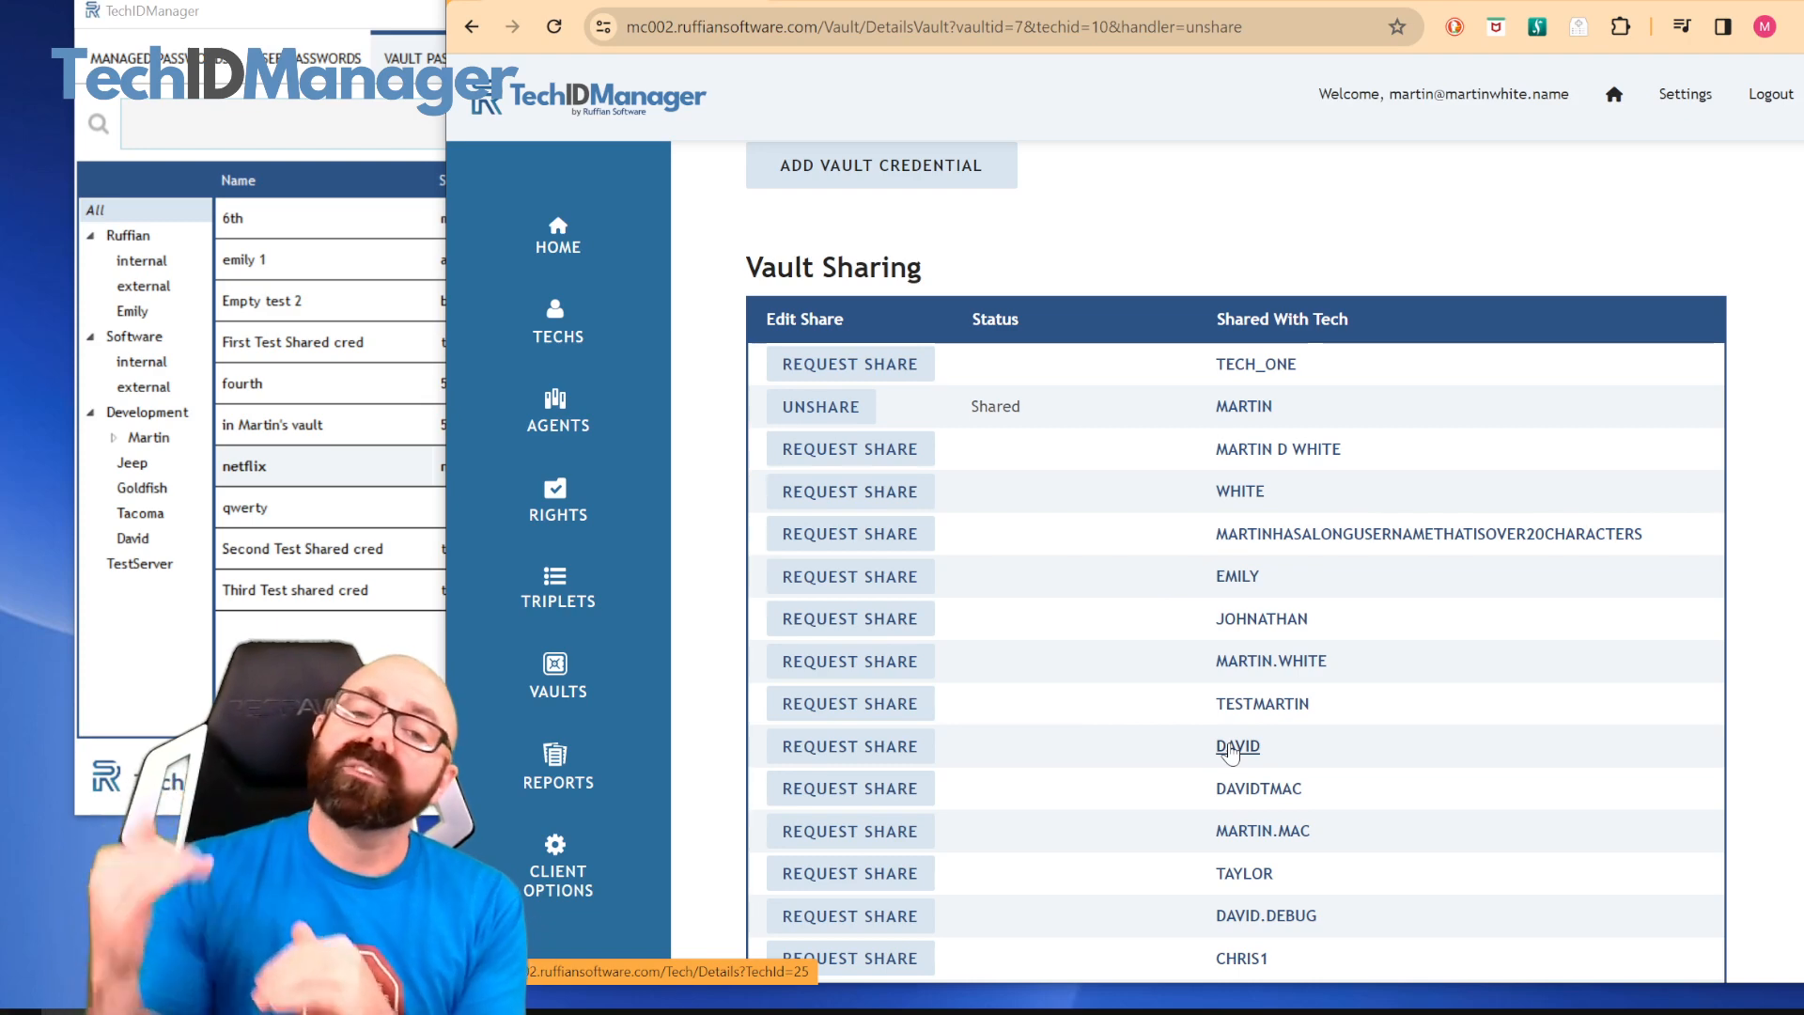
scroll(1231, 751, up, 4)
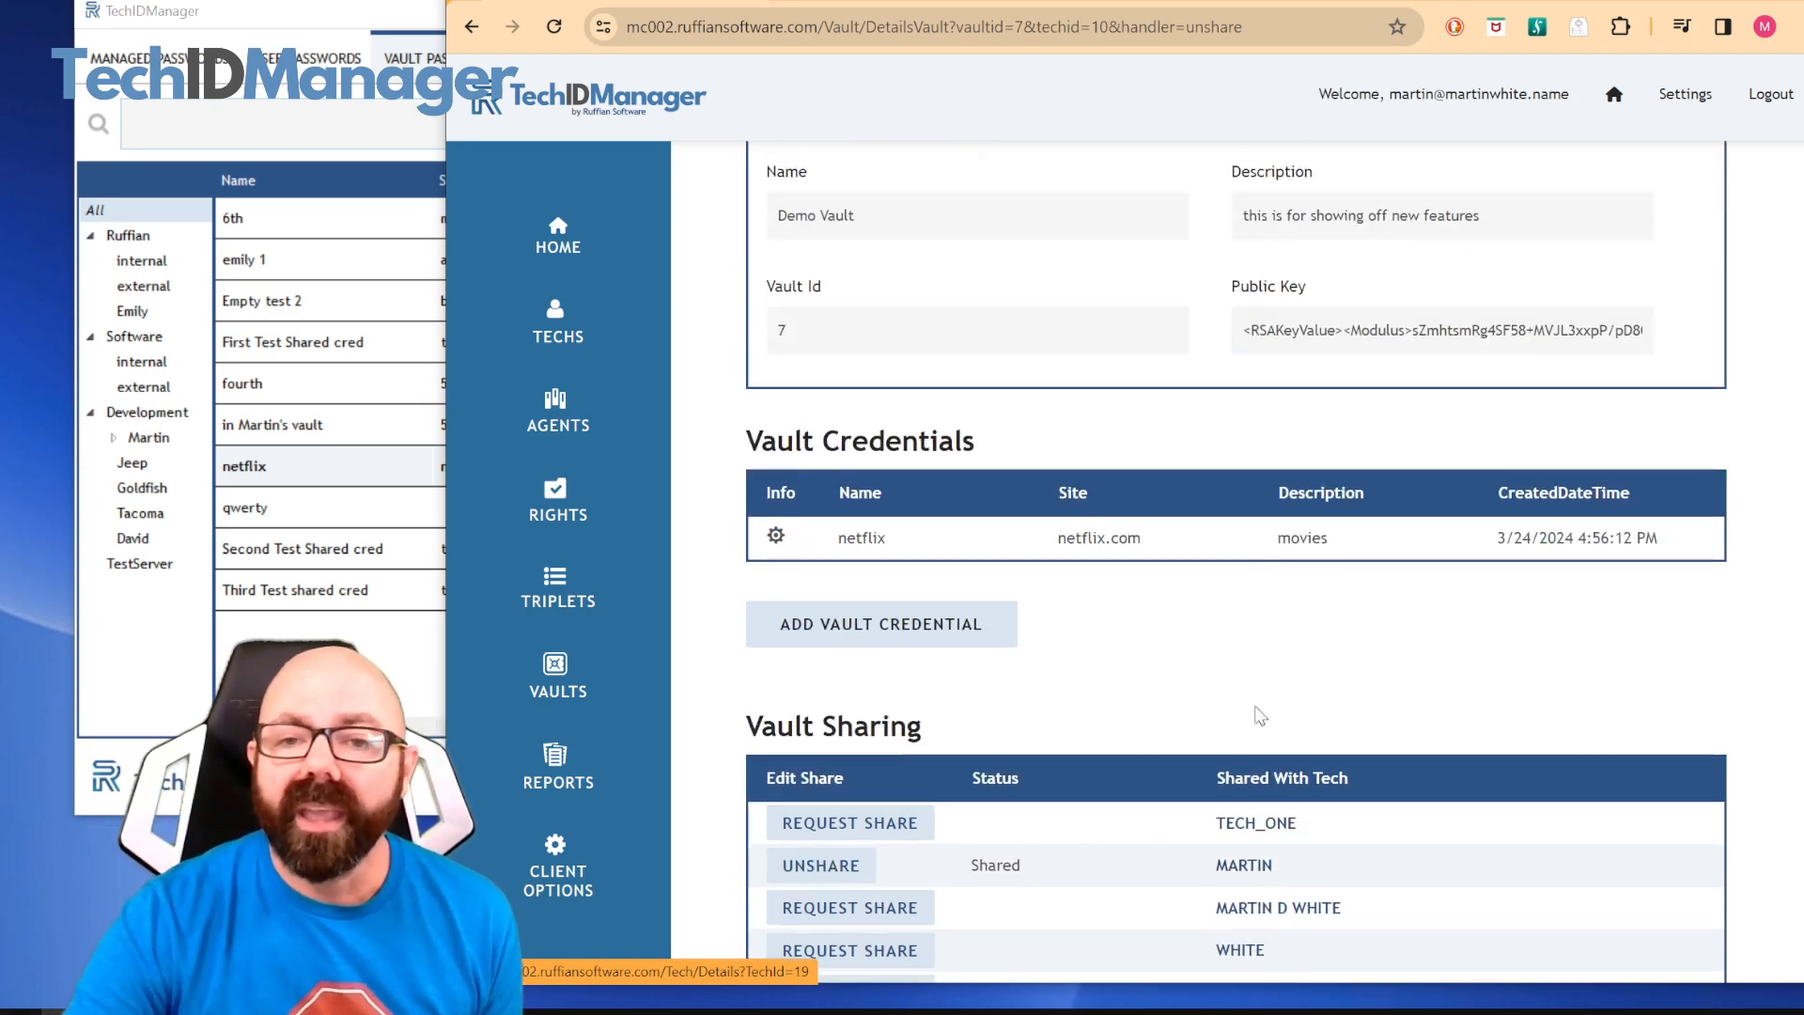
Open the details of the second vault in the vault list, described as being for serious stuff
mouse_move(596, 677)
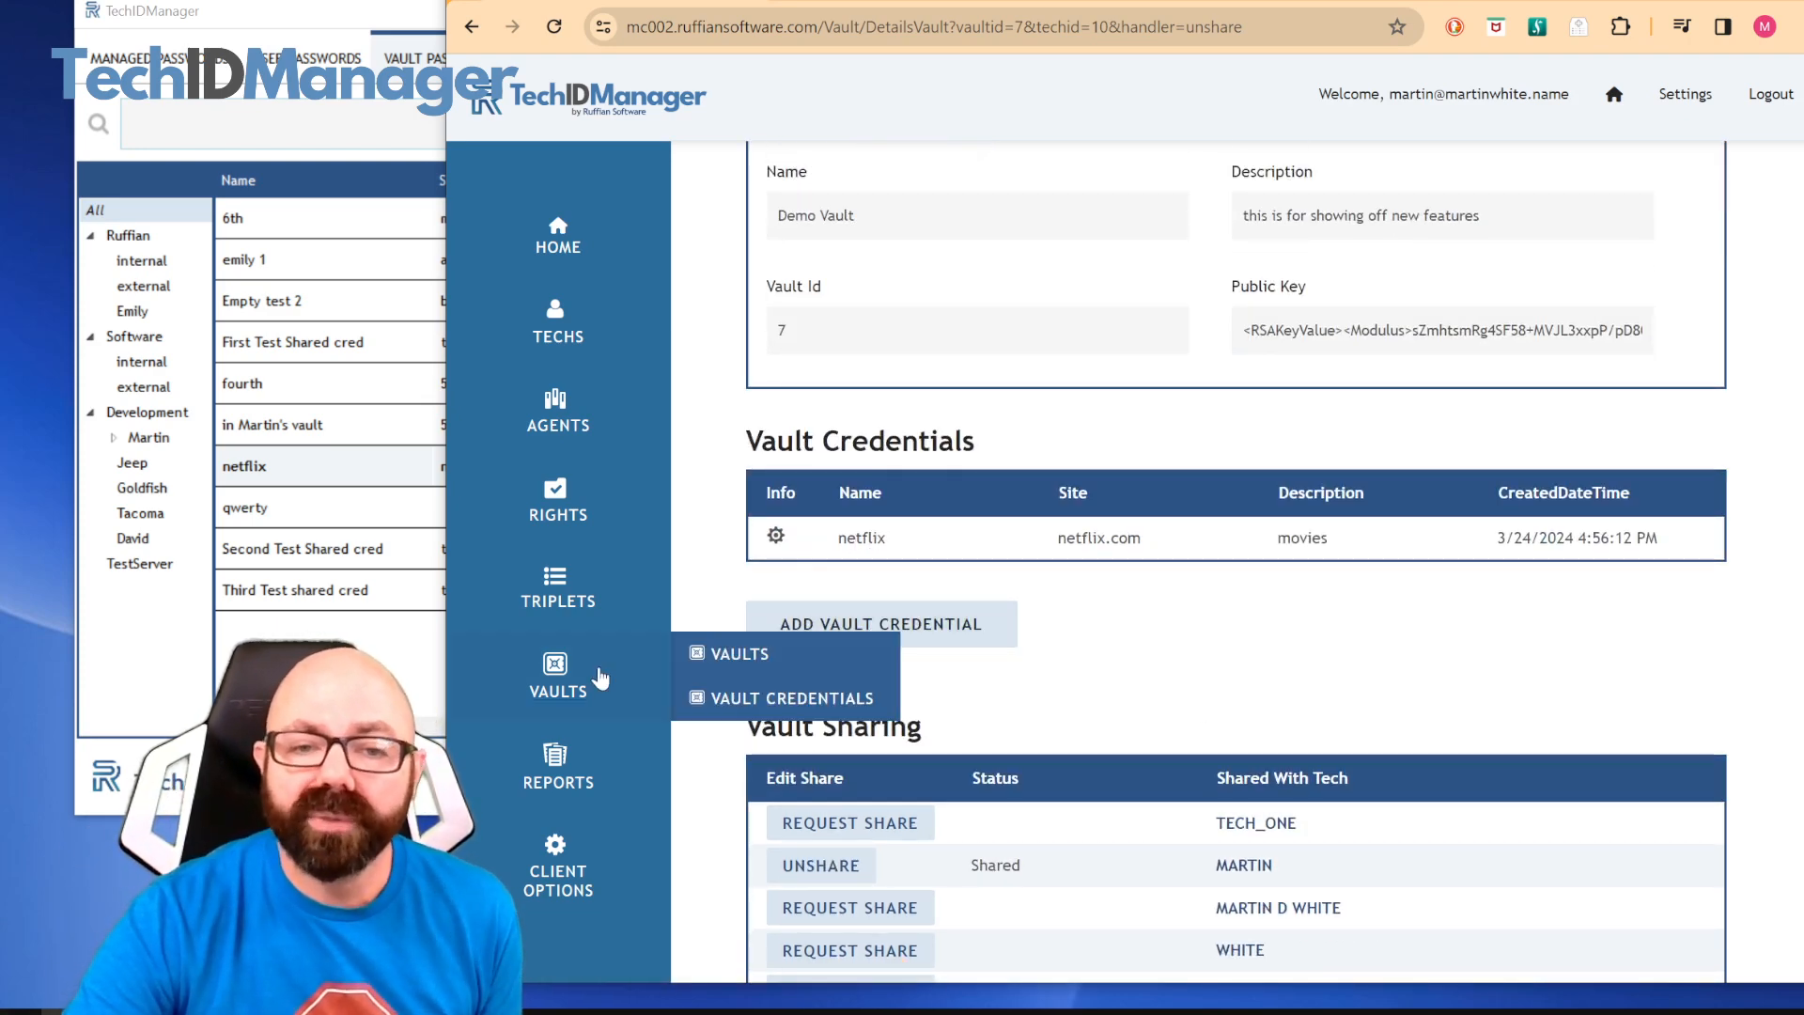
click(731, 658)
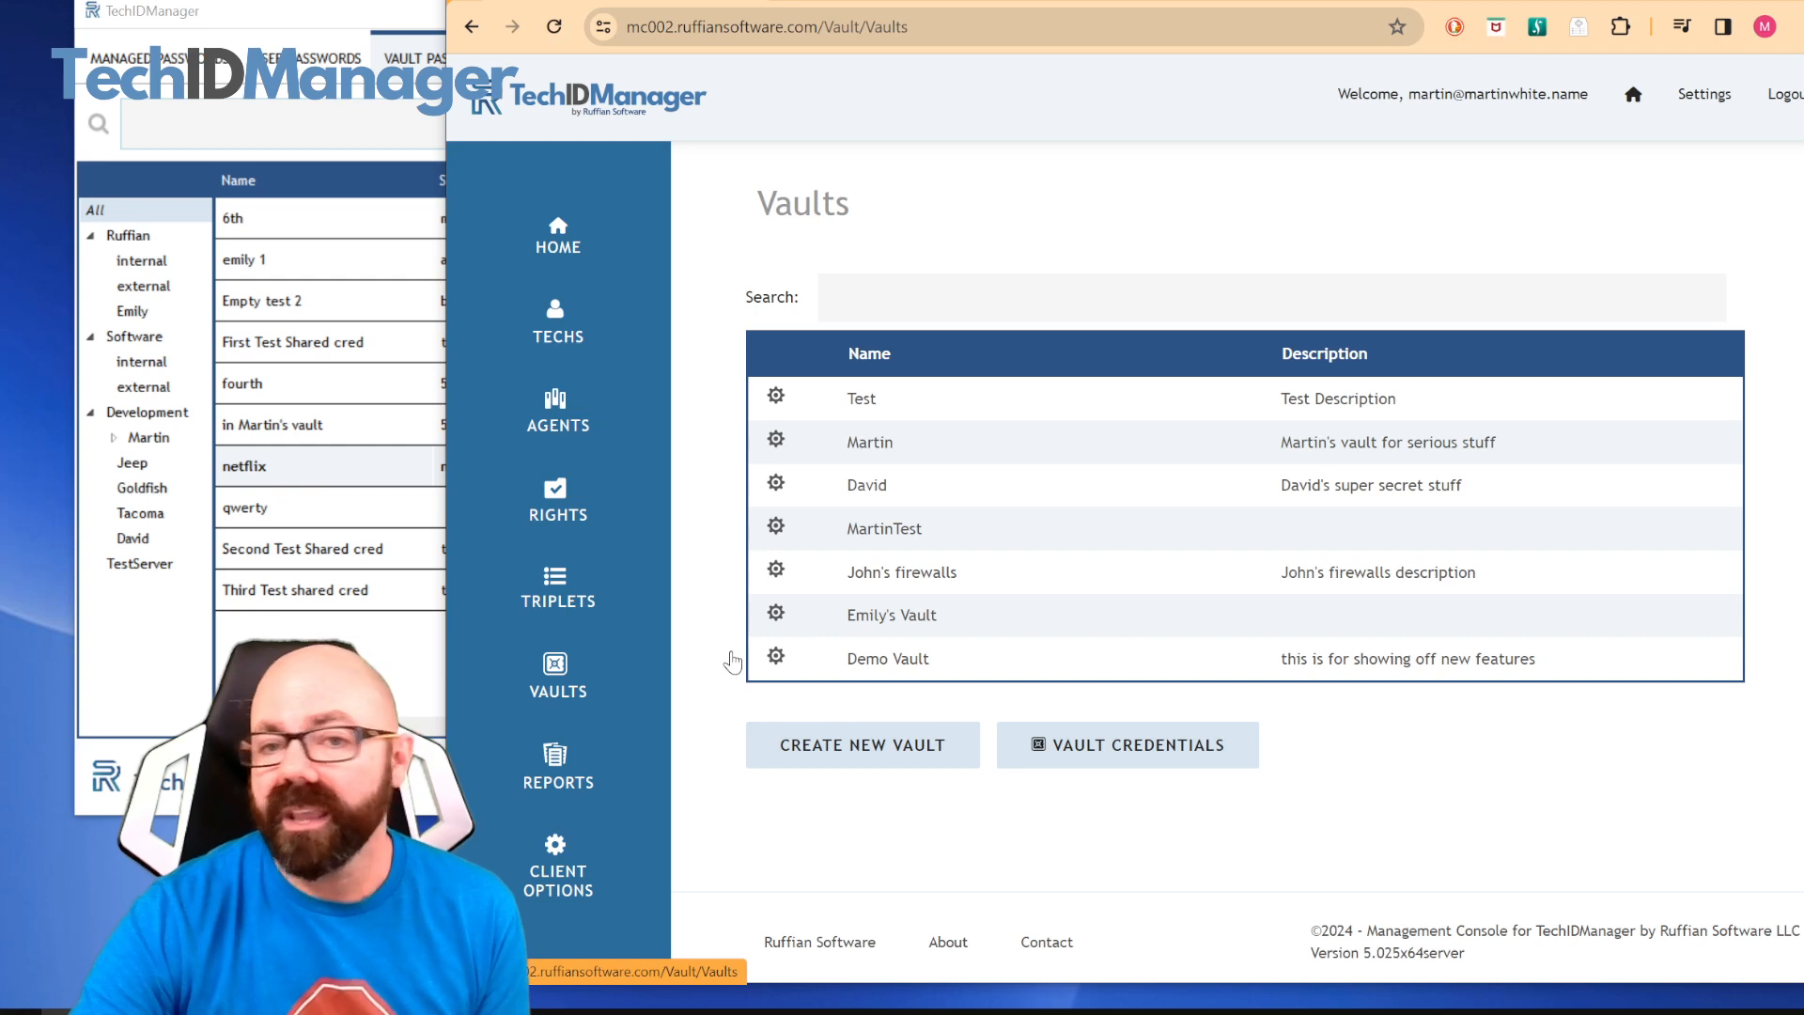
click(775, 443)
Open "First Test Shared cred" in the Test vault, examine its replaceable values, vault and leaf, and return to the vault list
mouse_move(650, 669)
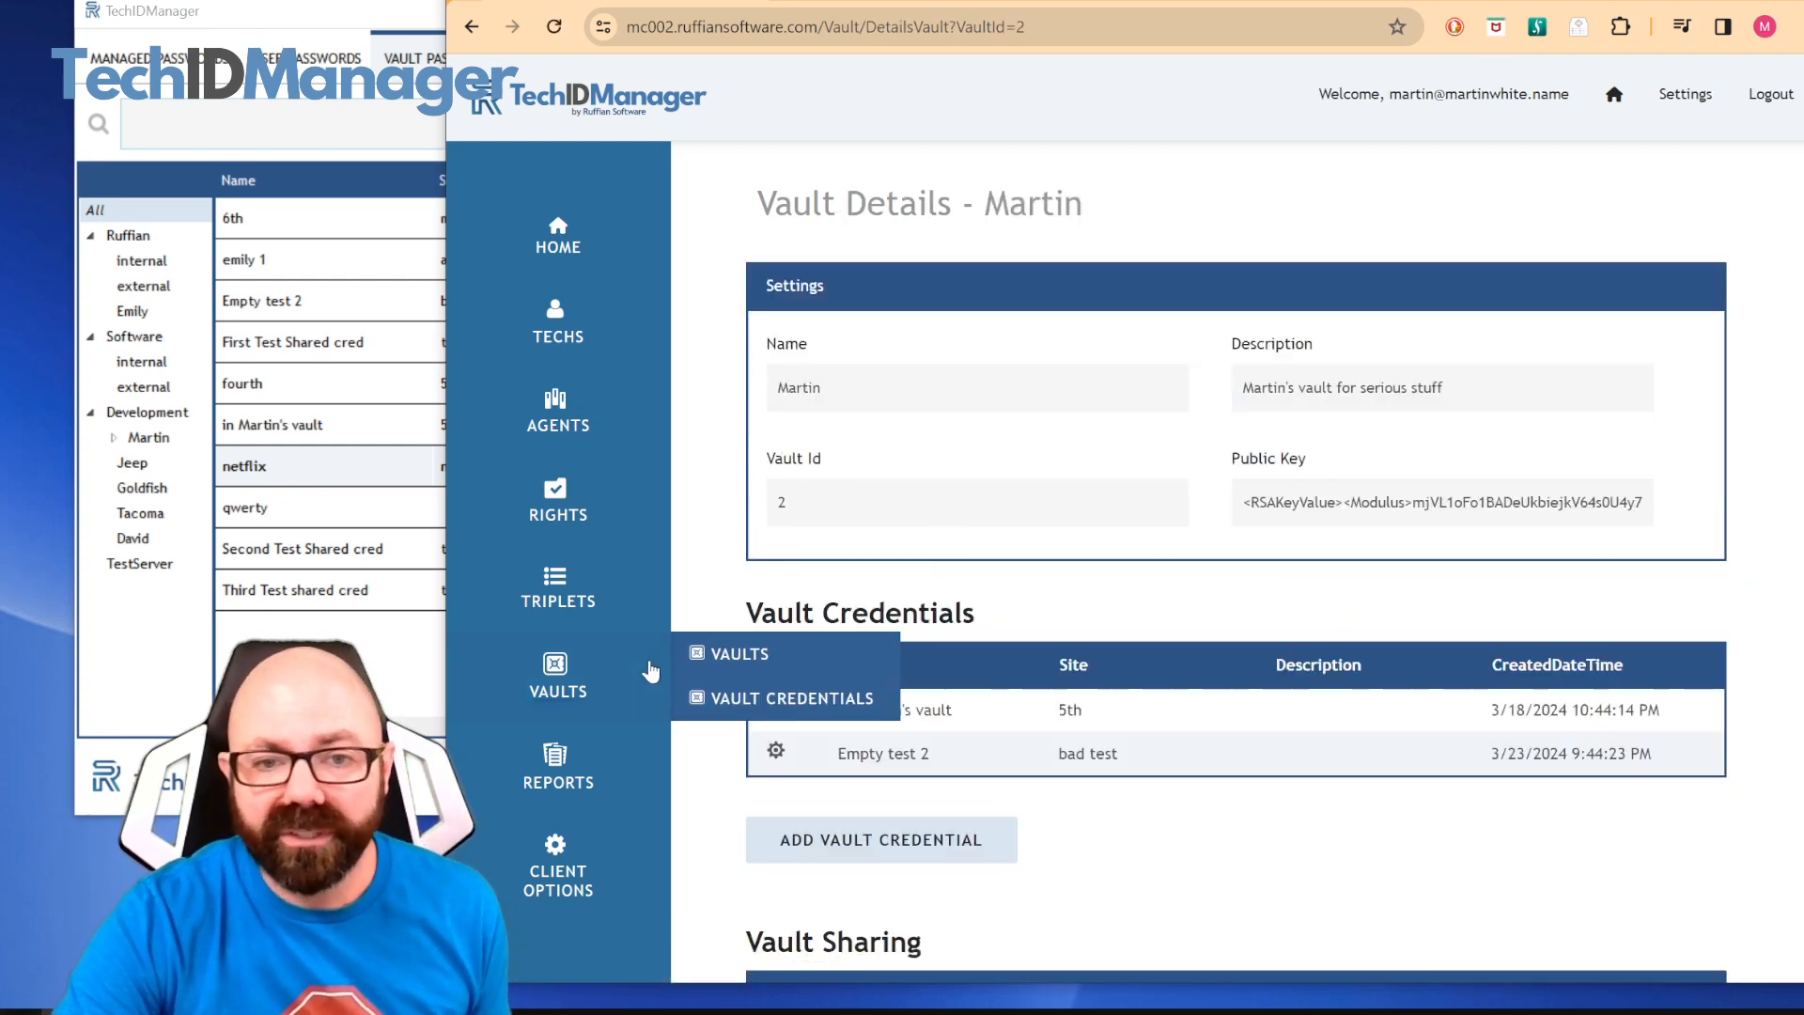
click(724, 657)
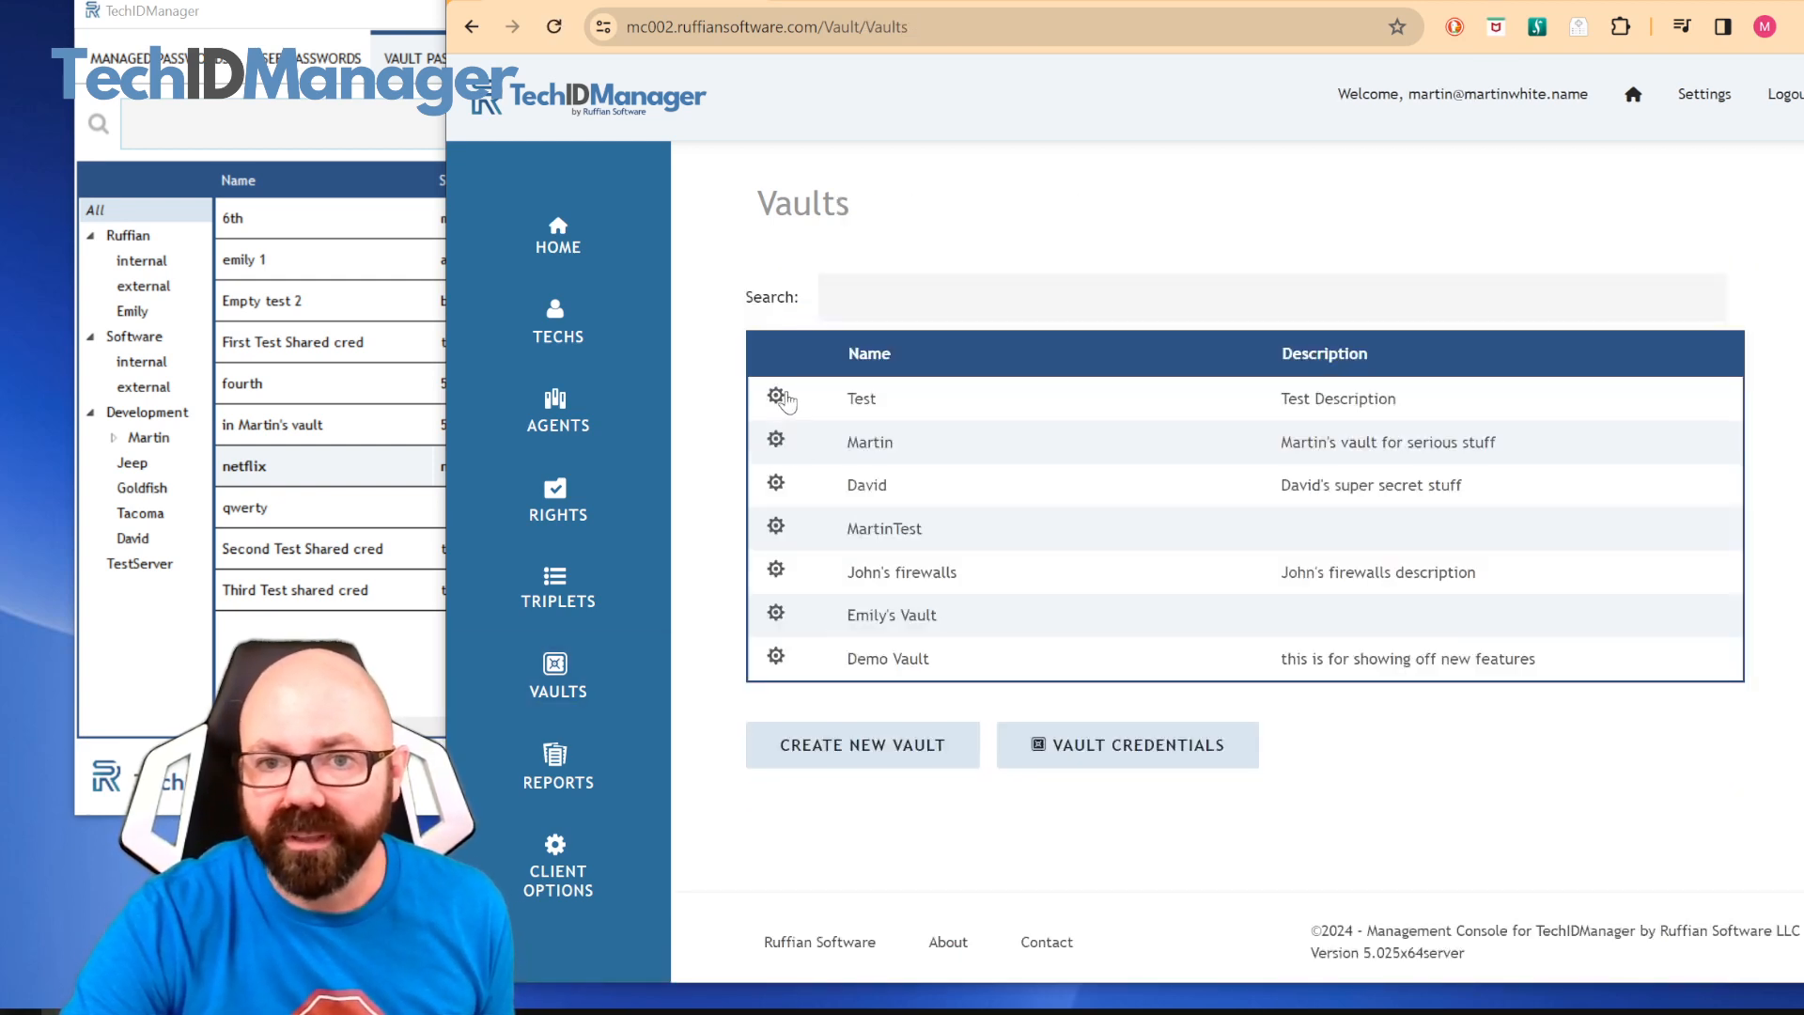
click(775, 396)
scroll(861, 386, down, 2)
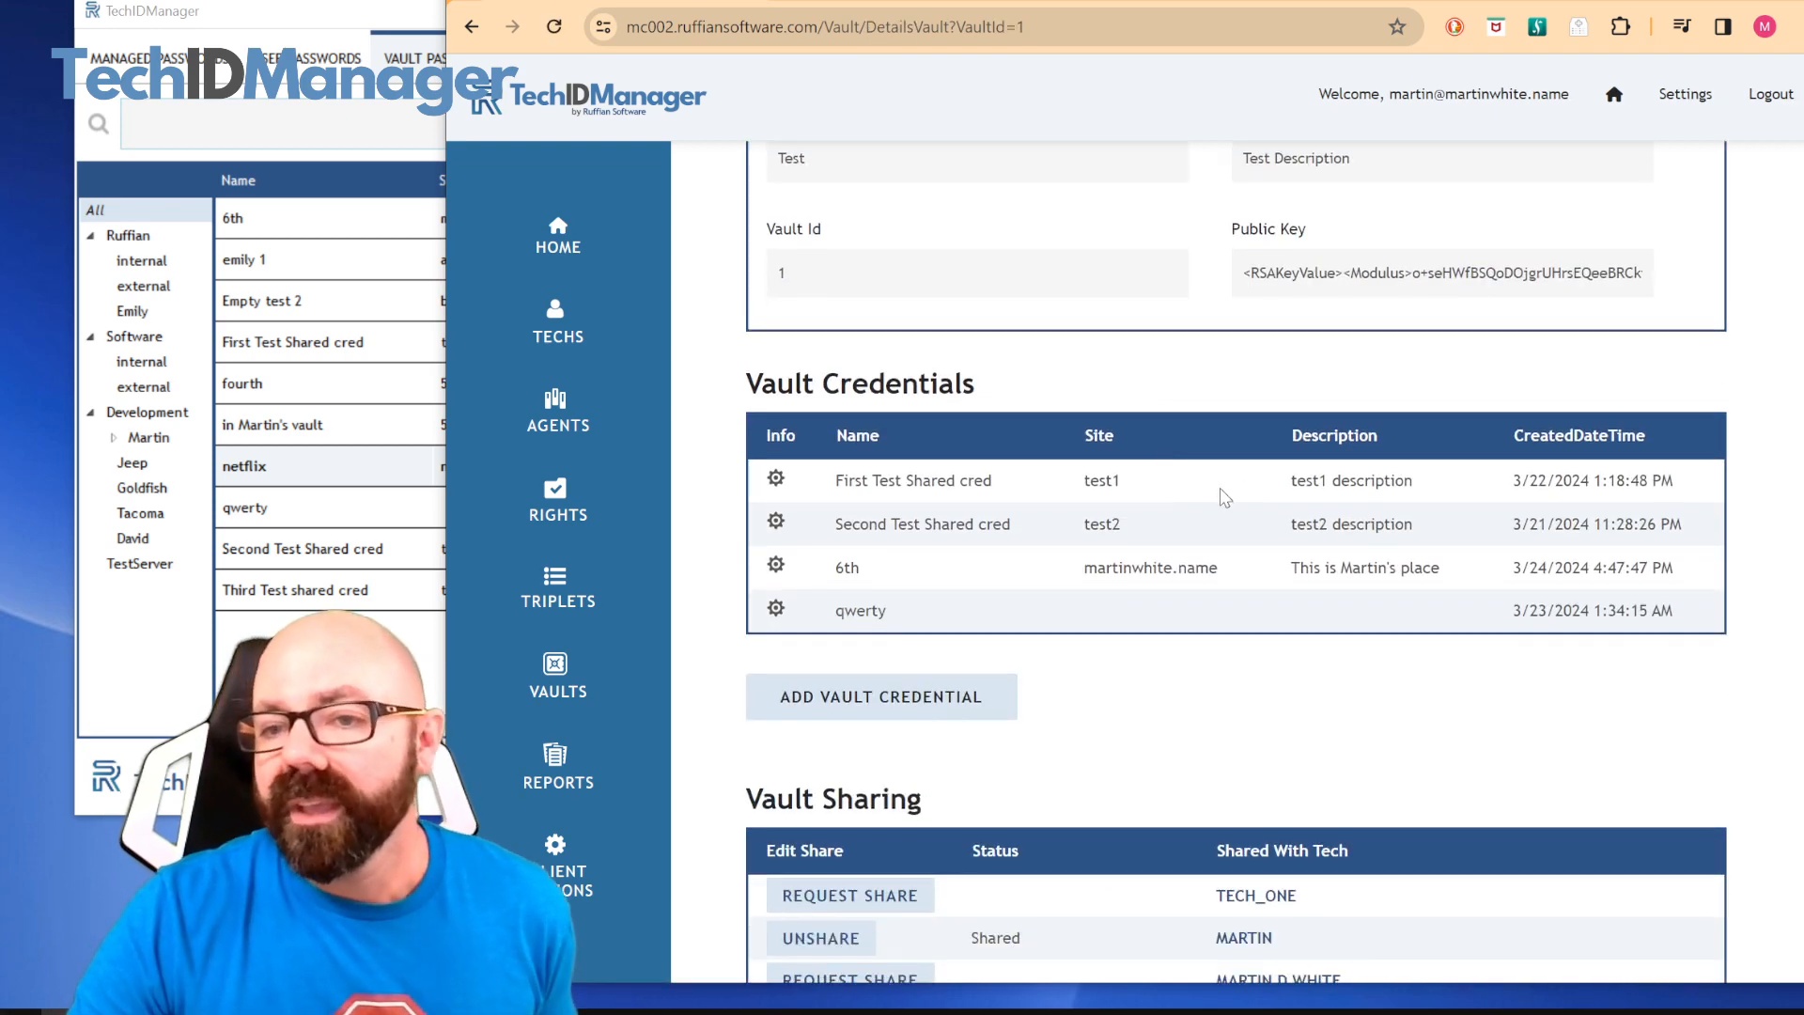
click(776, 481)
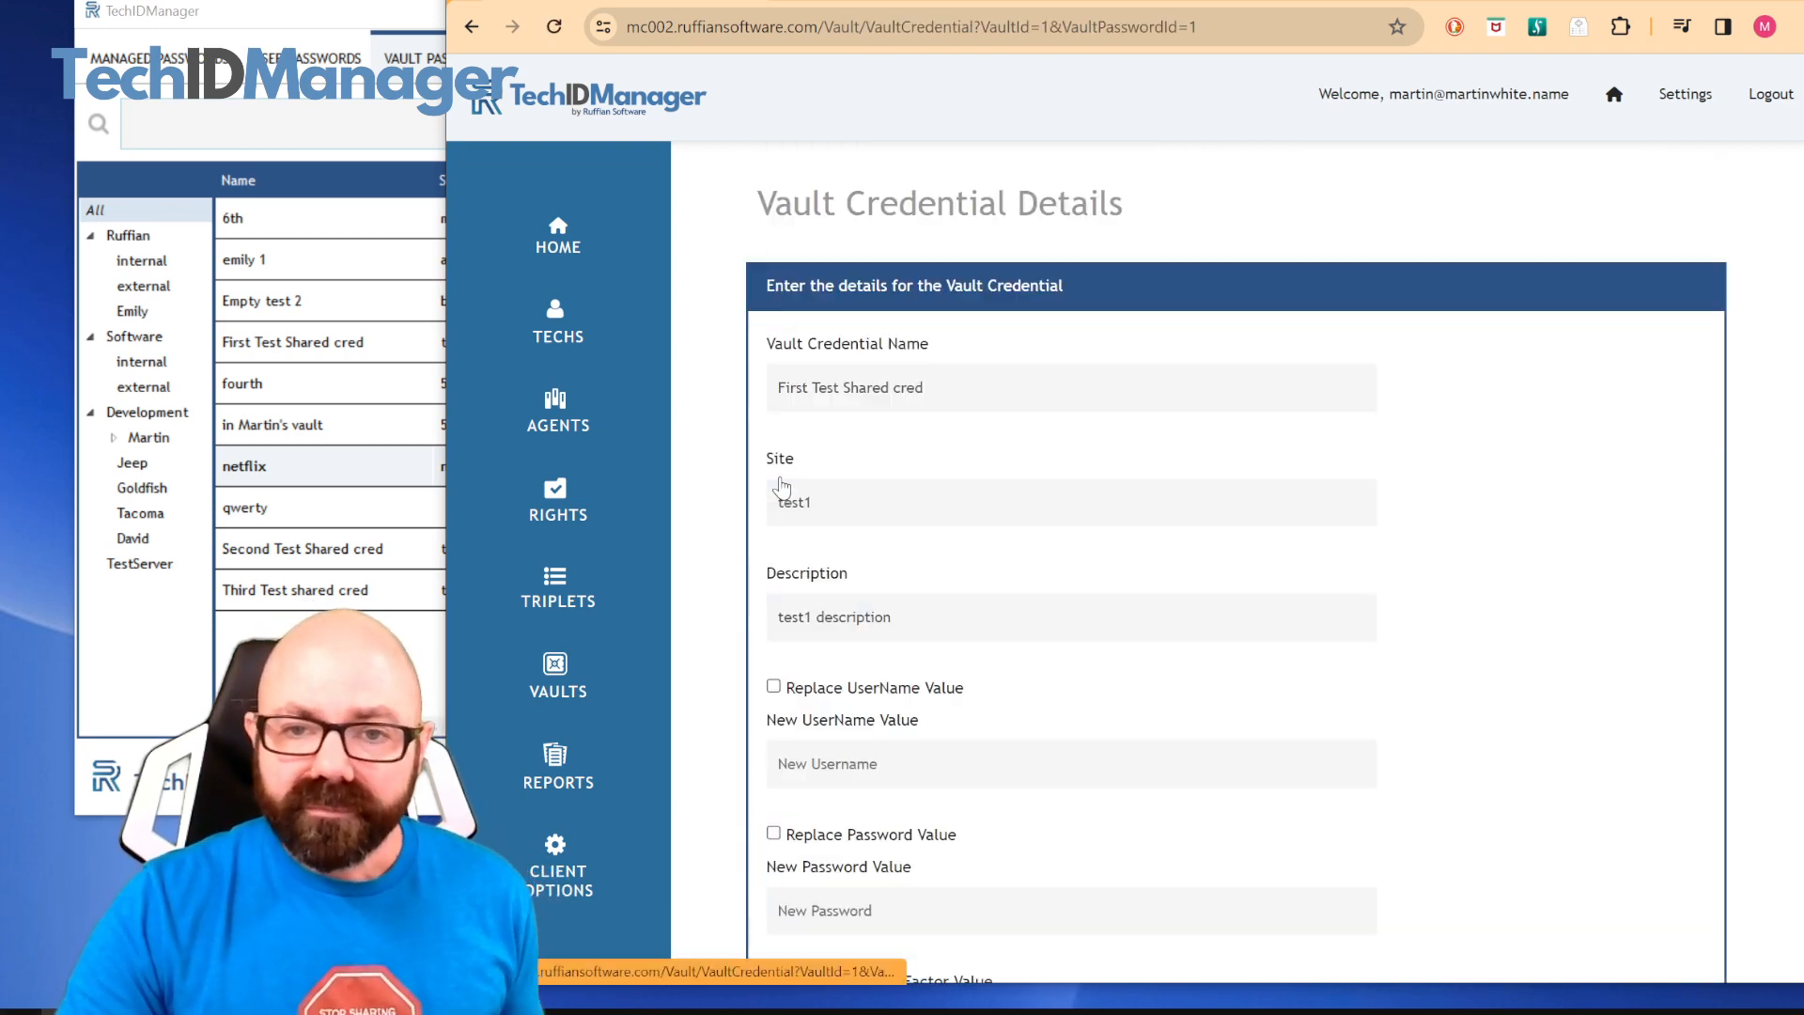
scroll(979, 535, down, 5)
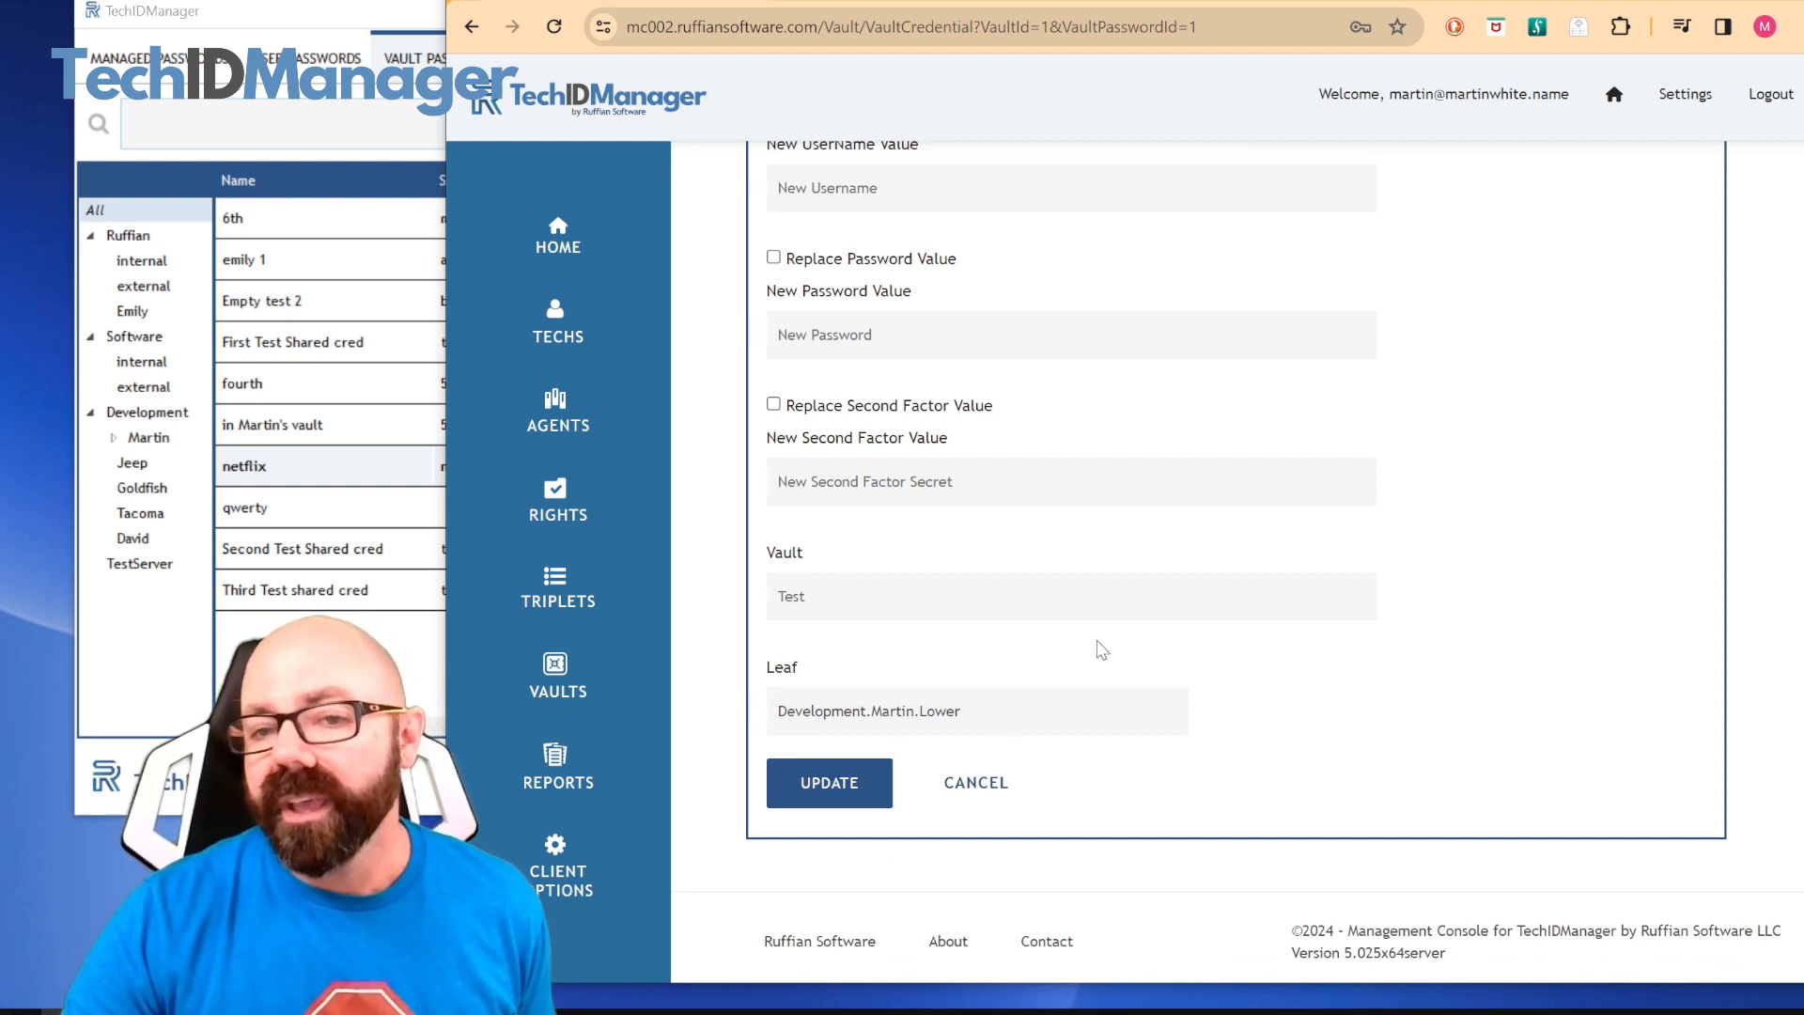
scroll(1106, 639, up, 3)
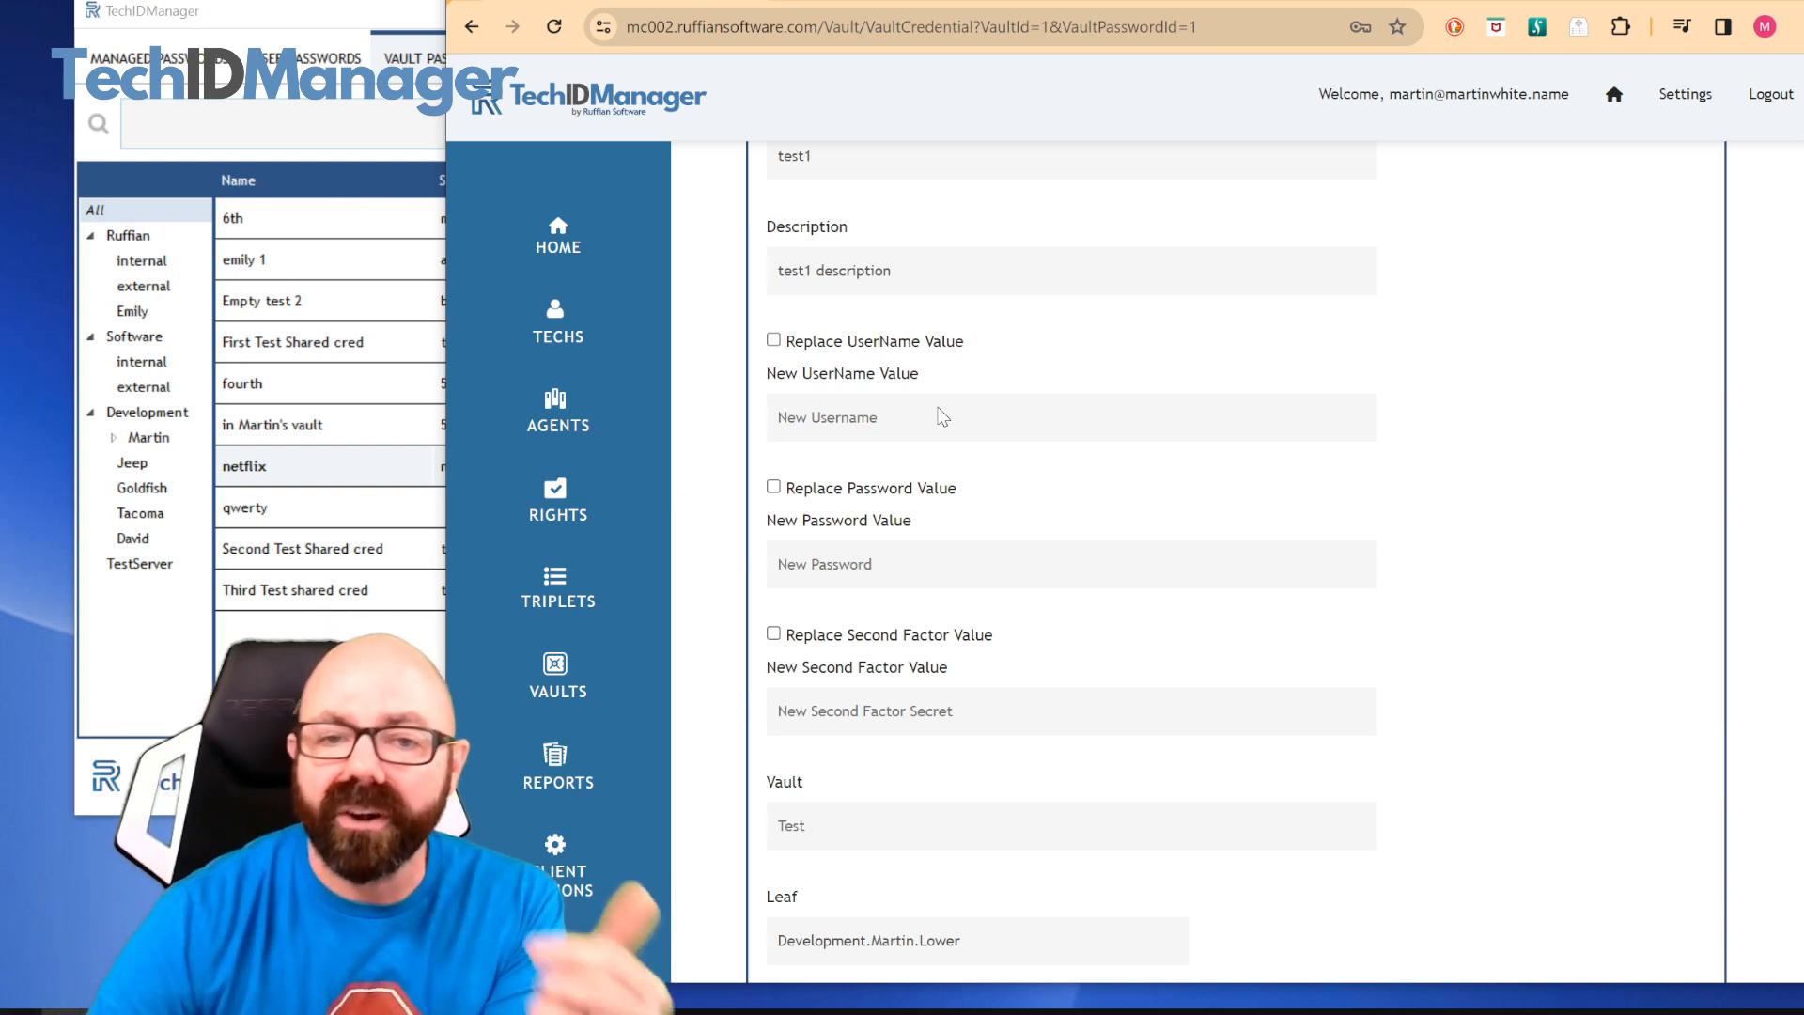
scroll(942, 417, up, 3)
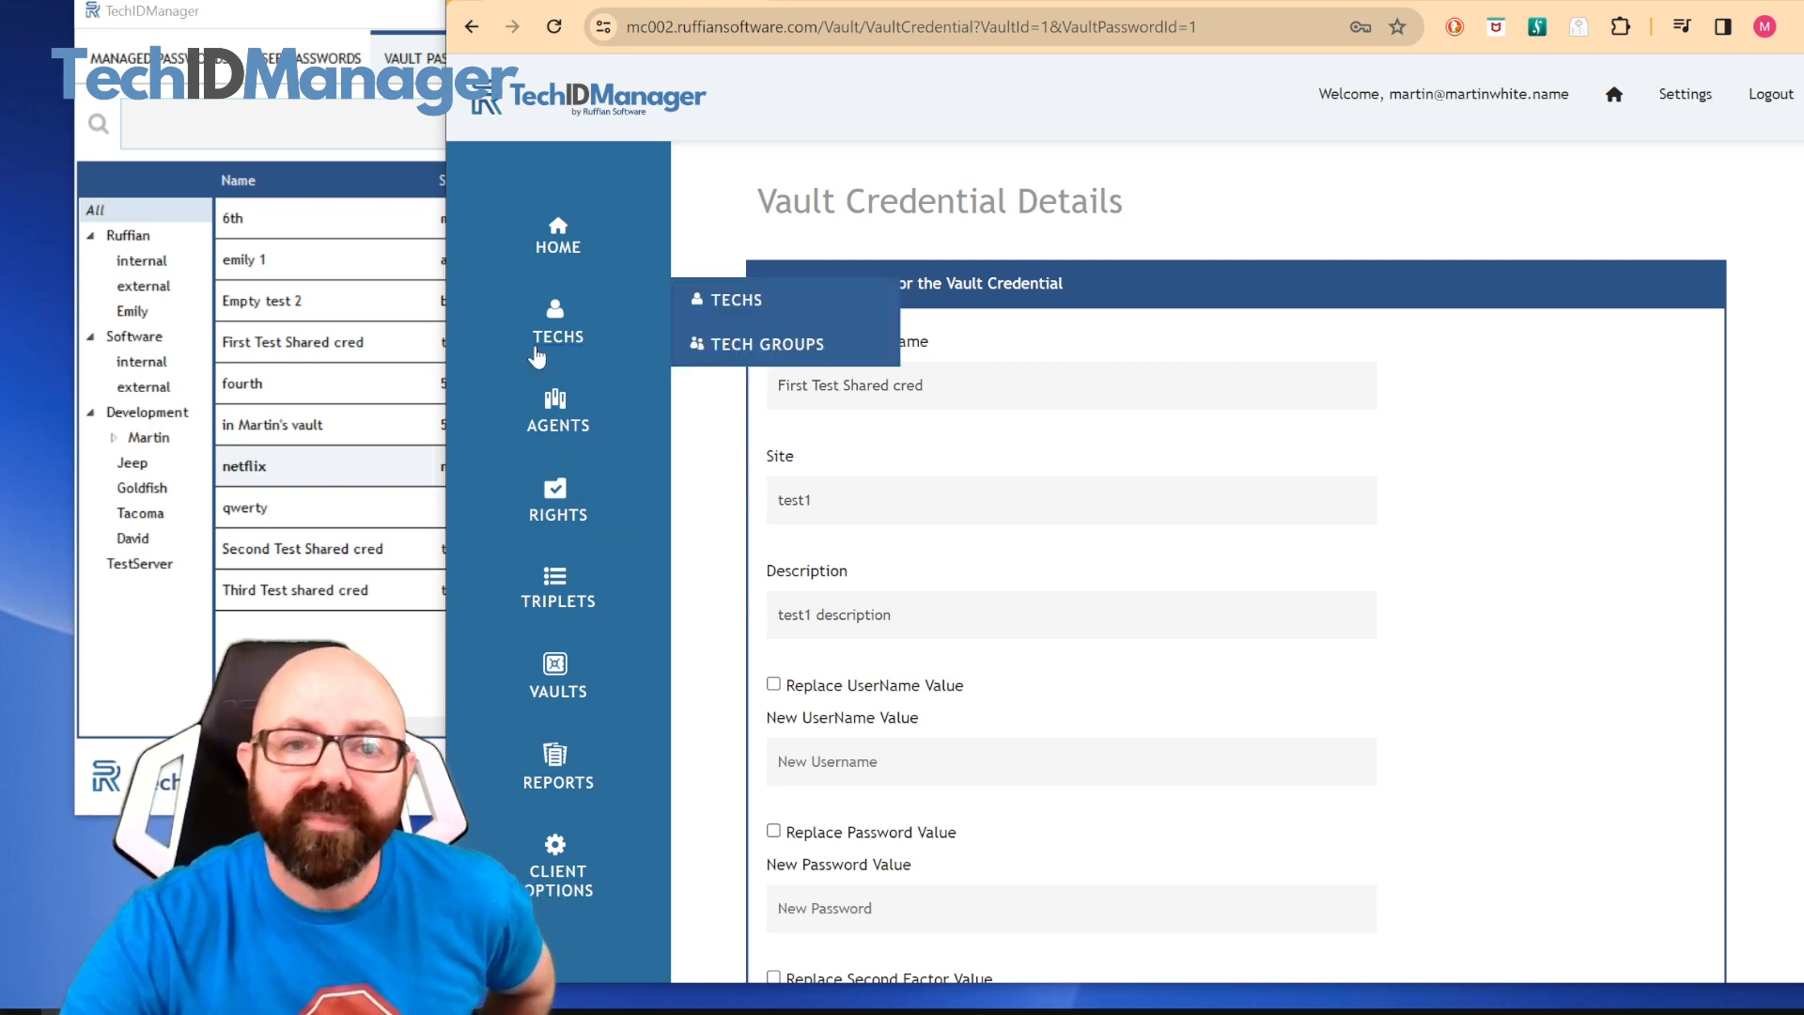
click(562, 673)
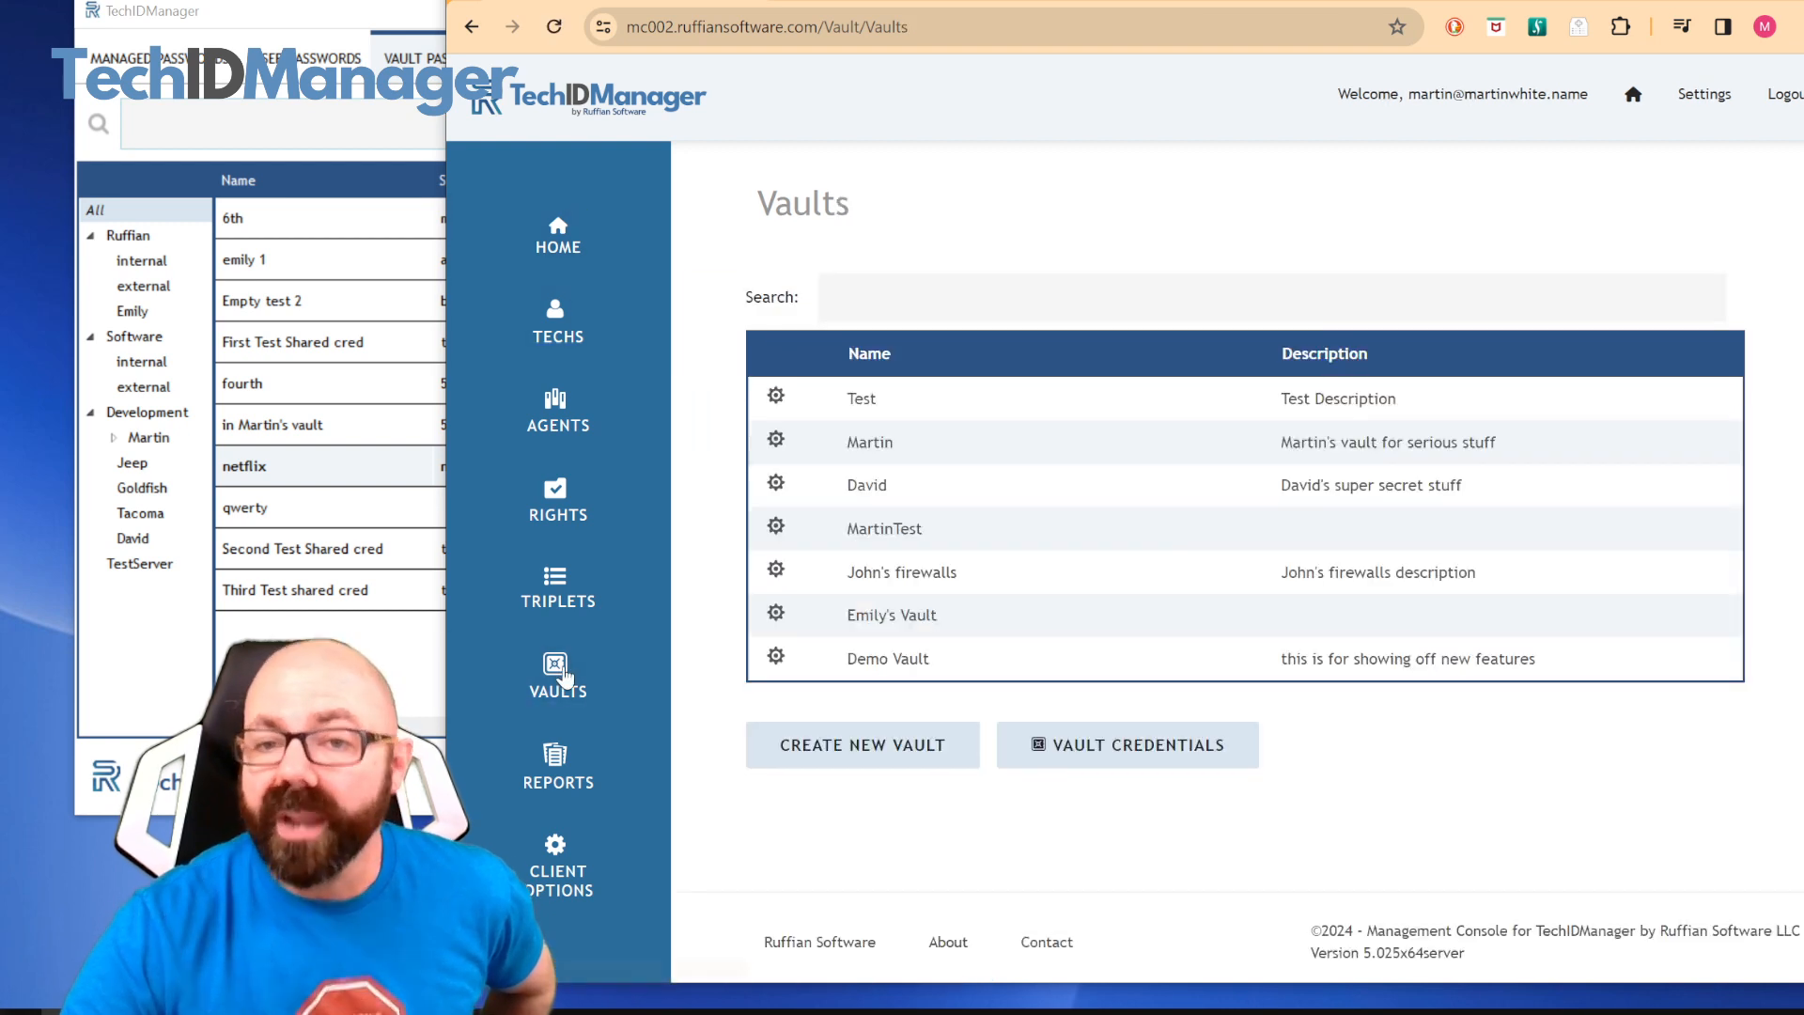